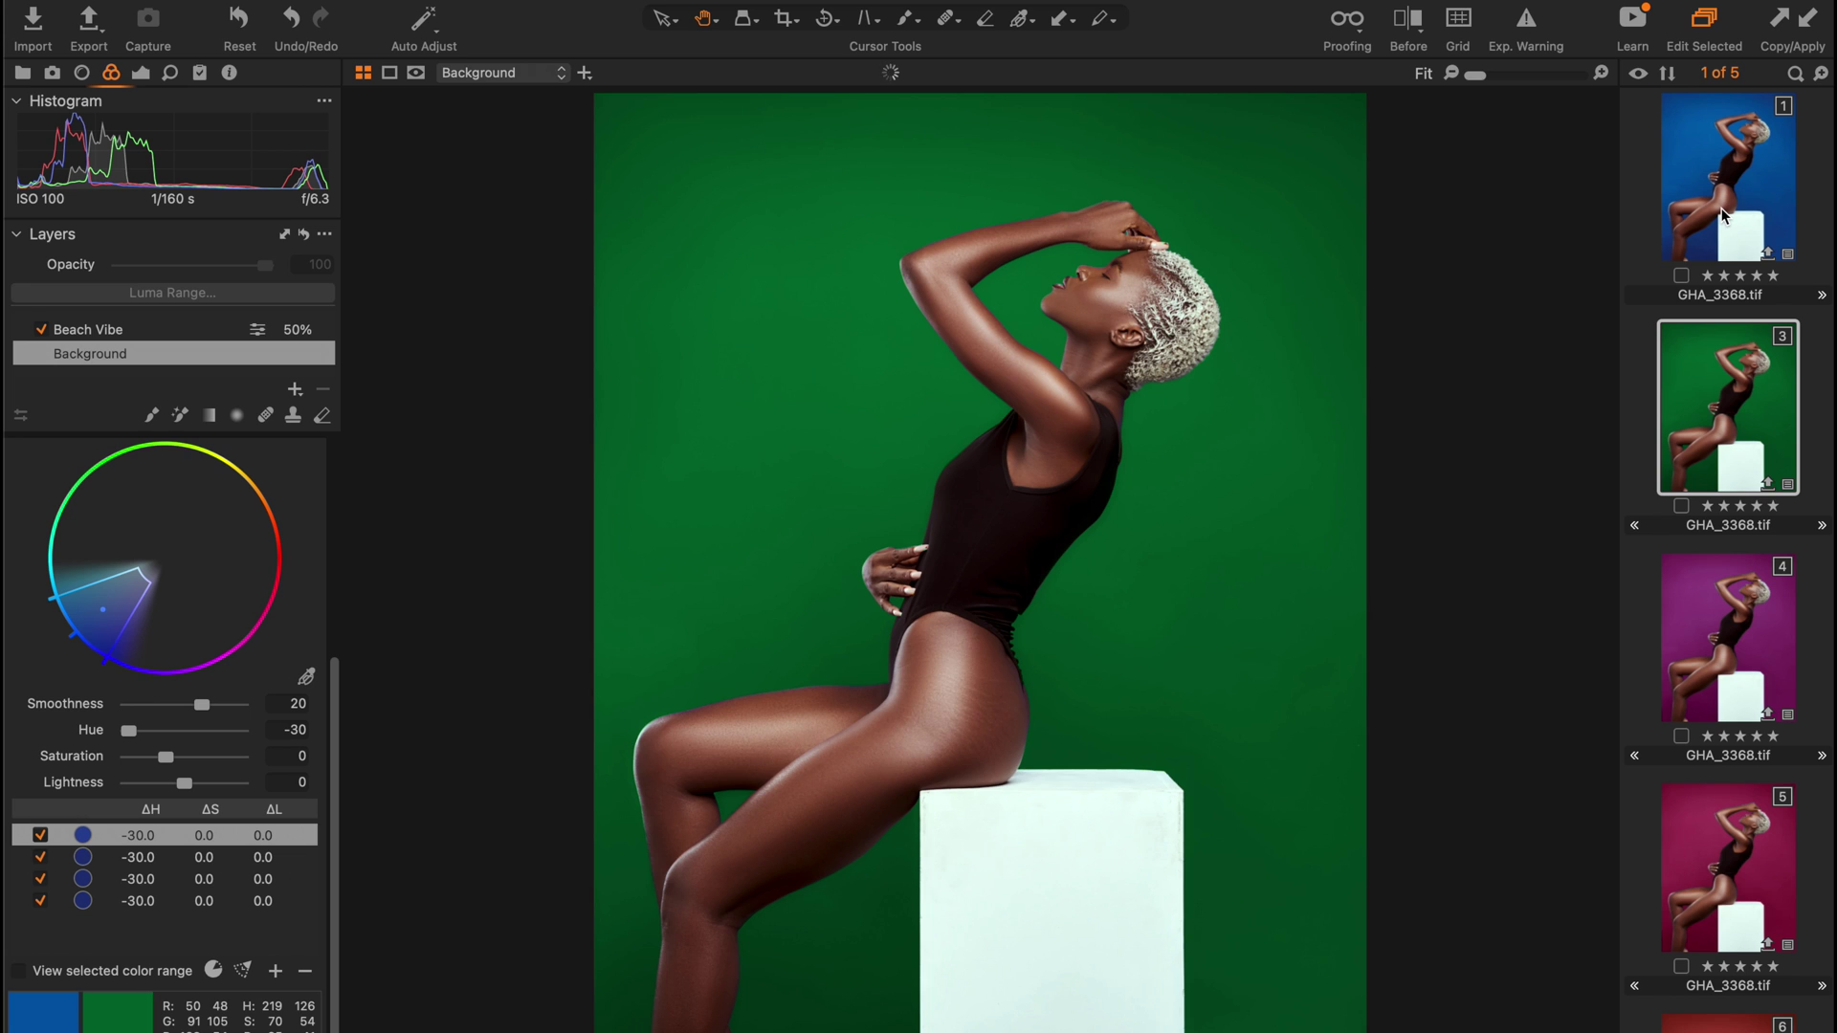
# Compare the blue, green, purple, magenta and red backdrop variants of GHA_3368.tif
pyautogui.press('Down')
pyautogui.press('Down')
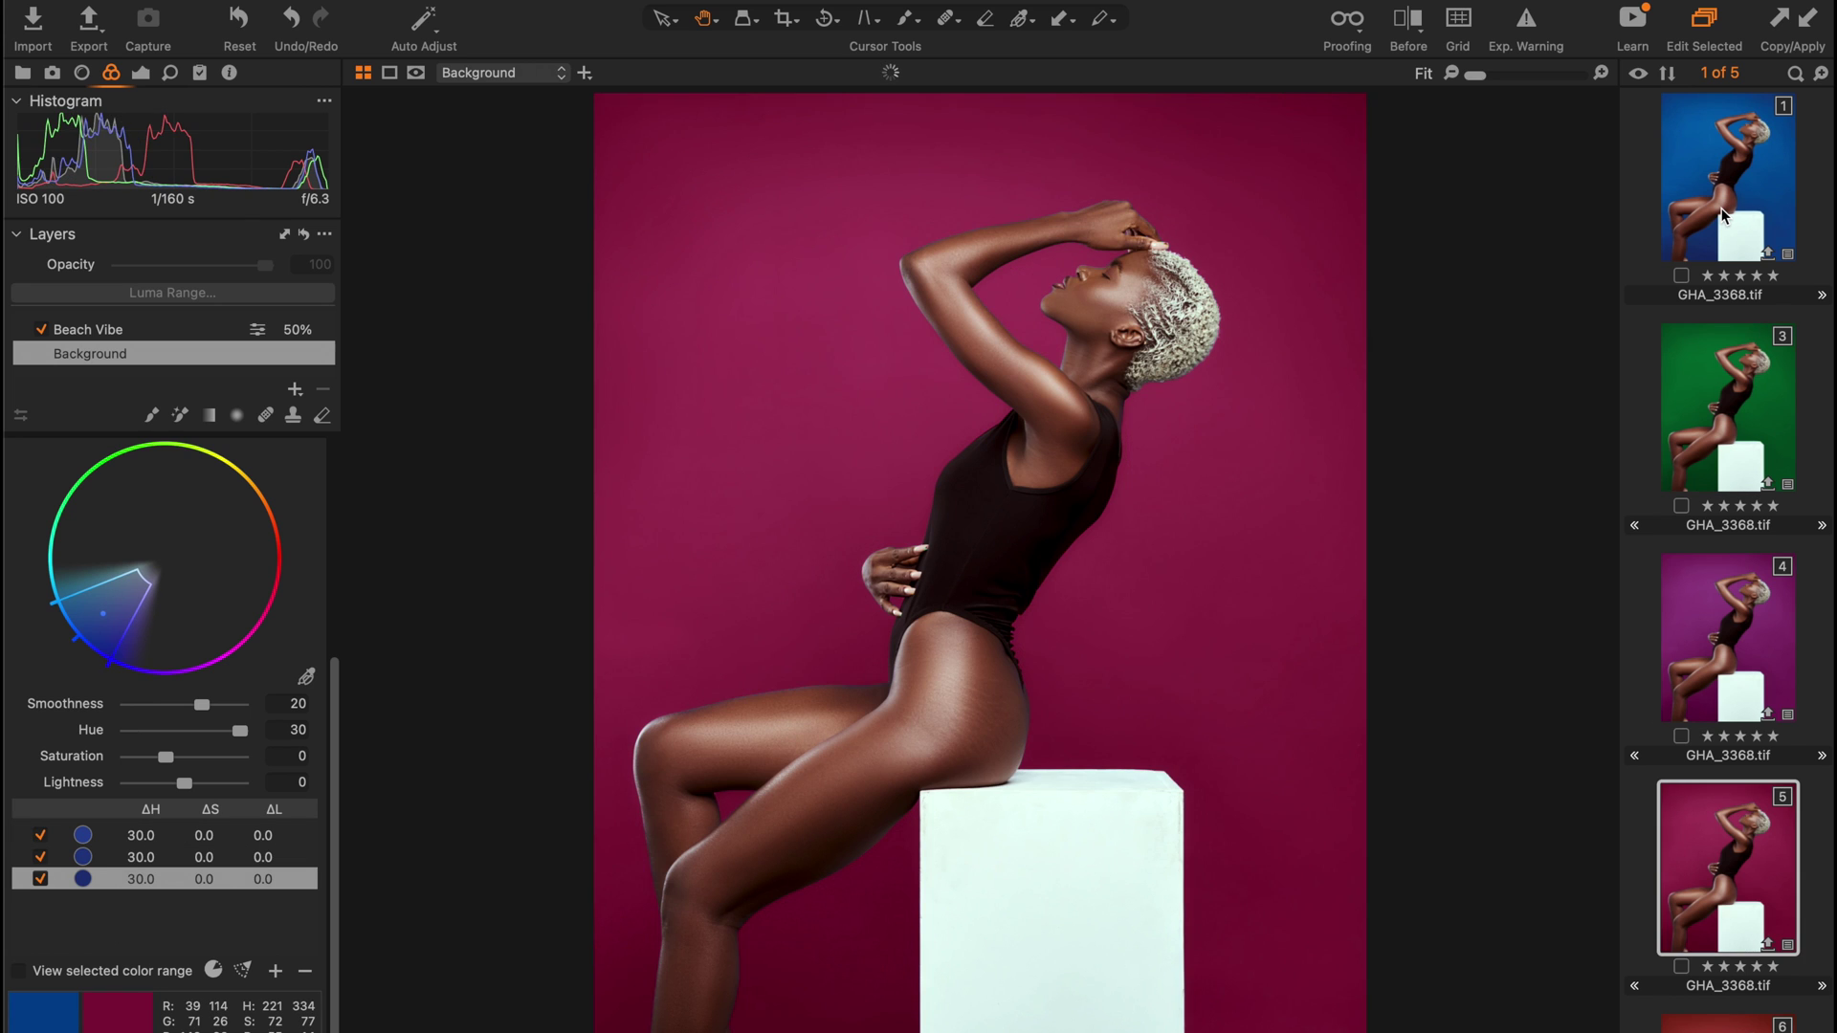
pyautogui.press('Down')
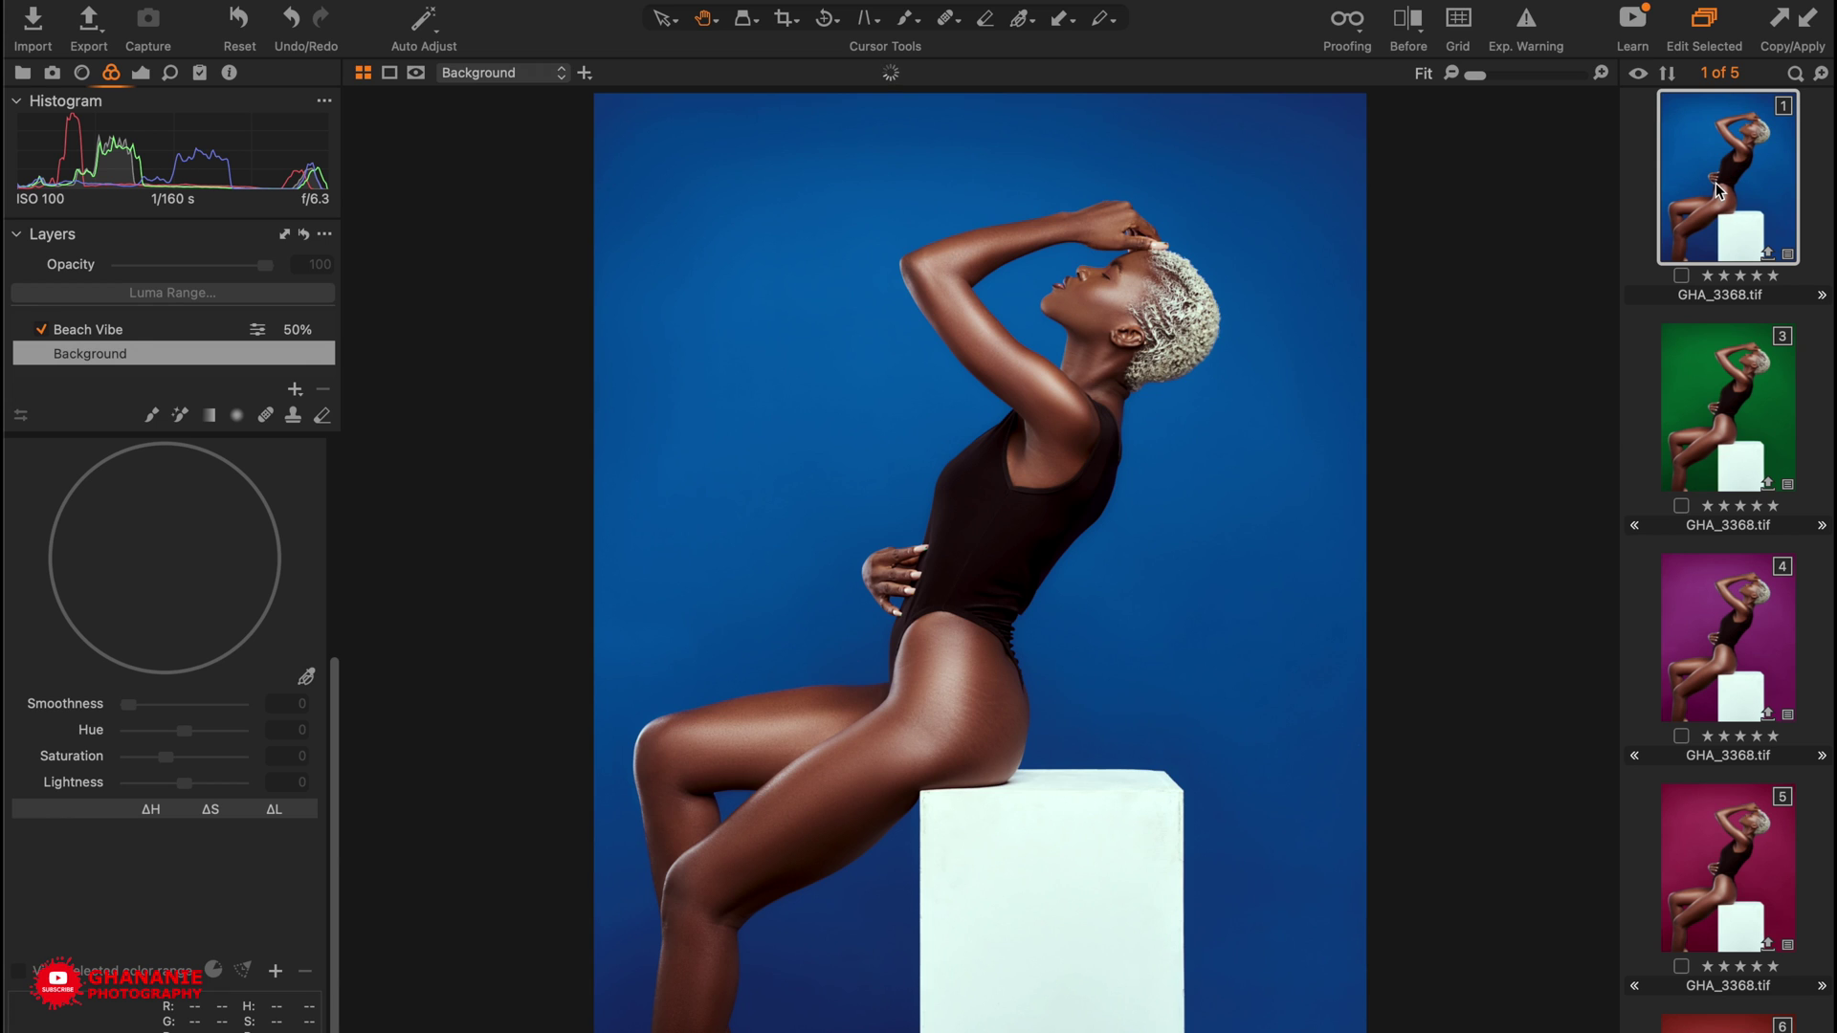
pyautogui.click(1717, 404)
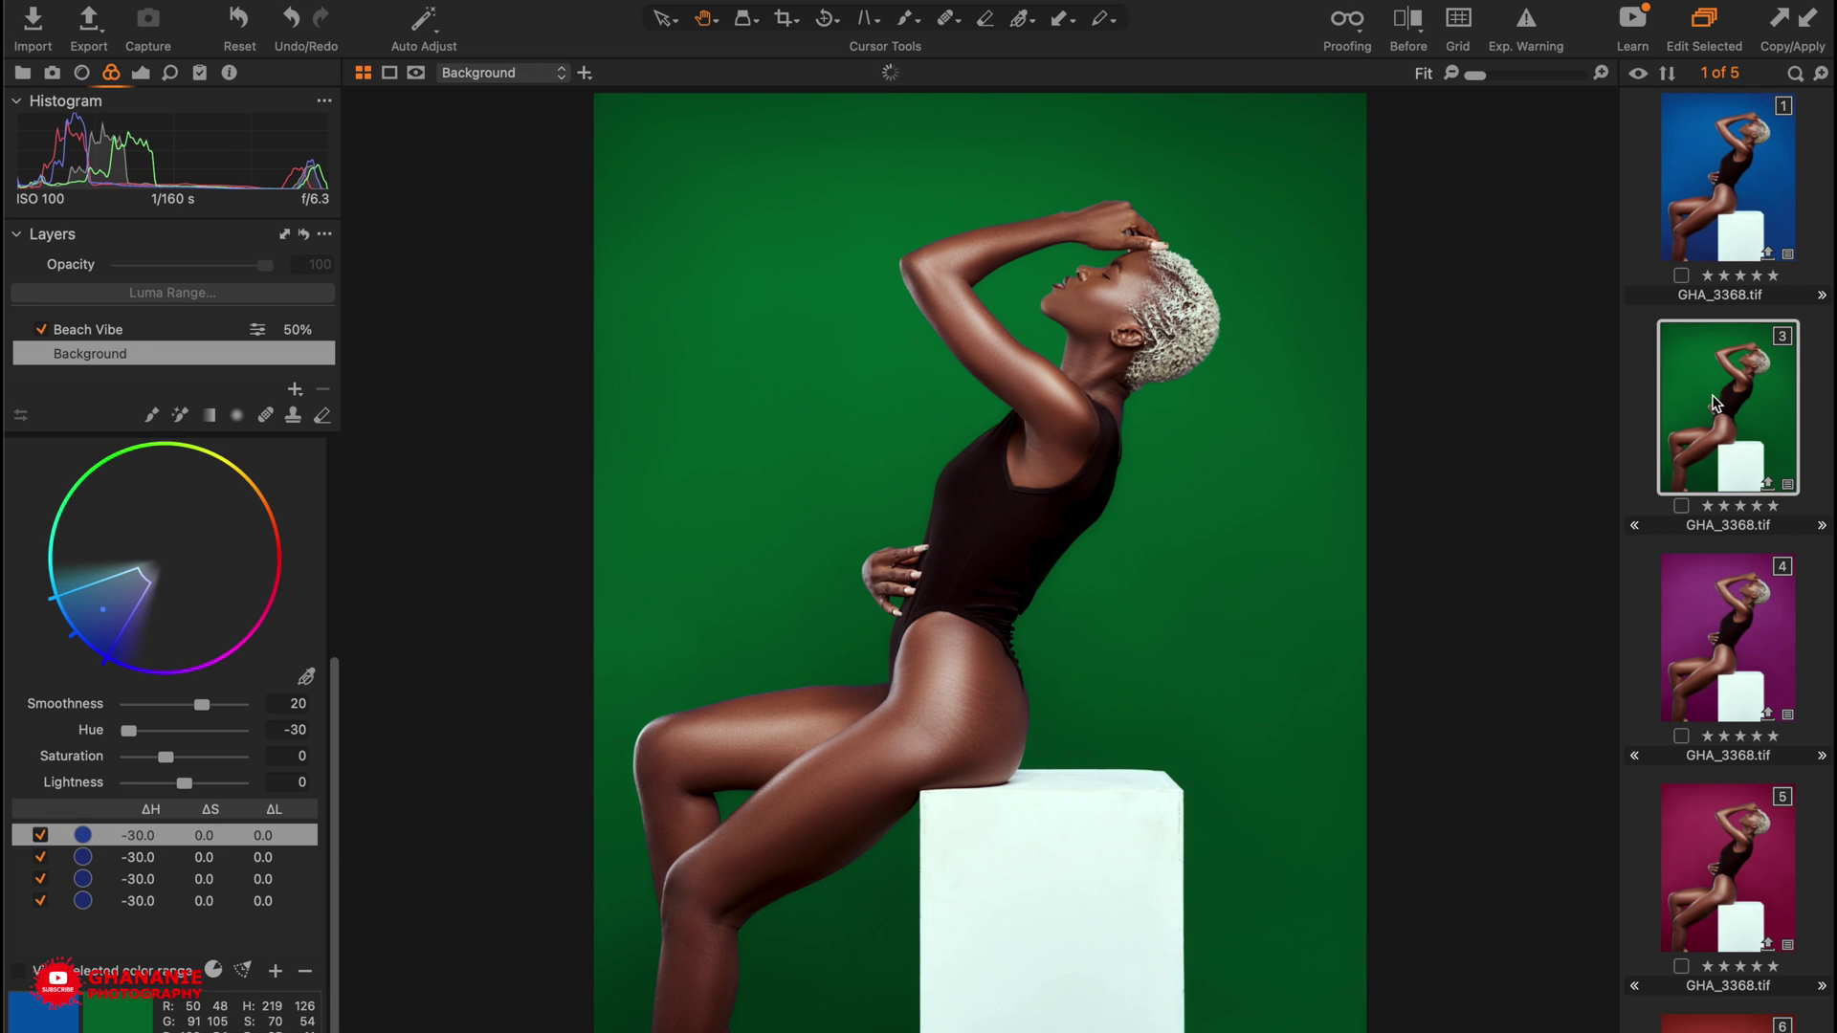
pyautogui.click(1728, 598)
pyautogui.press('Right')
pyautogui.press('Home')
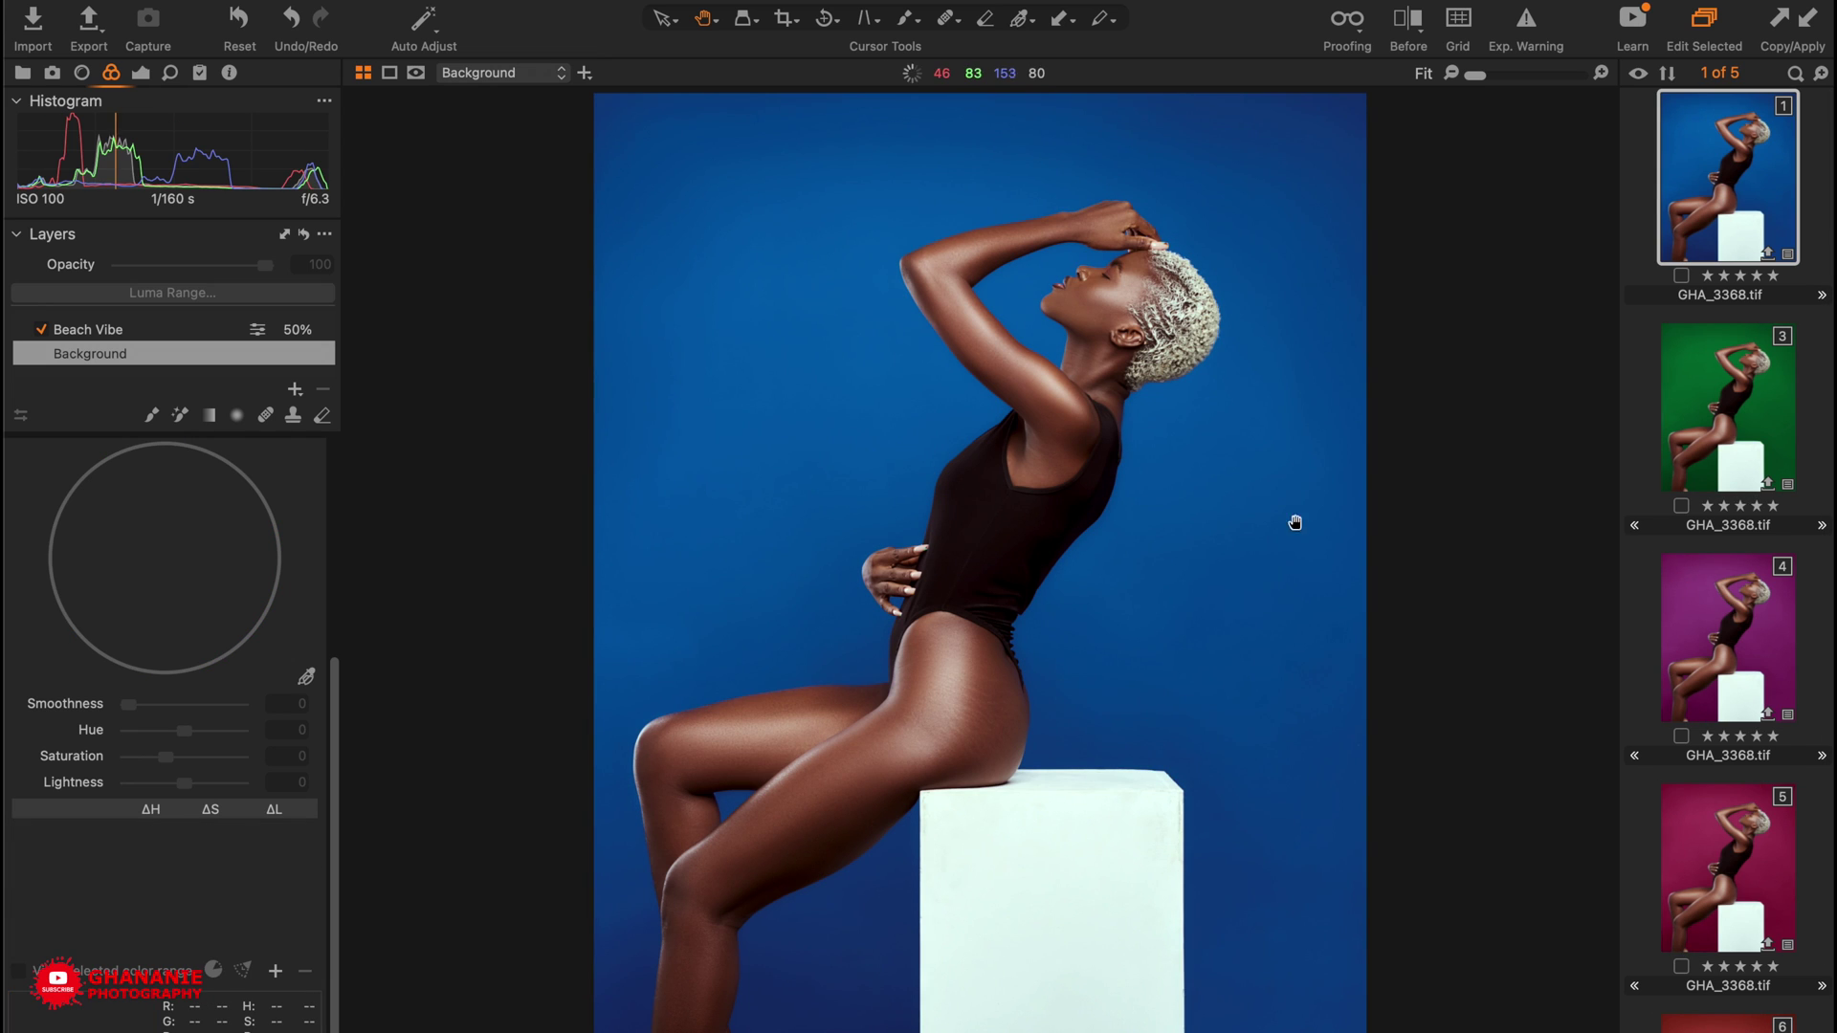
pyautogui.click(1713, 403)
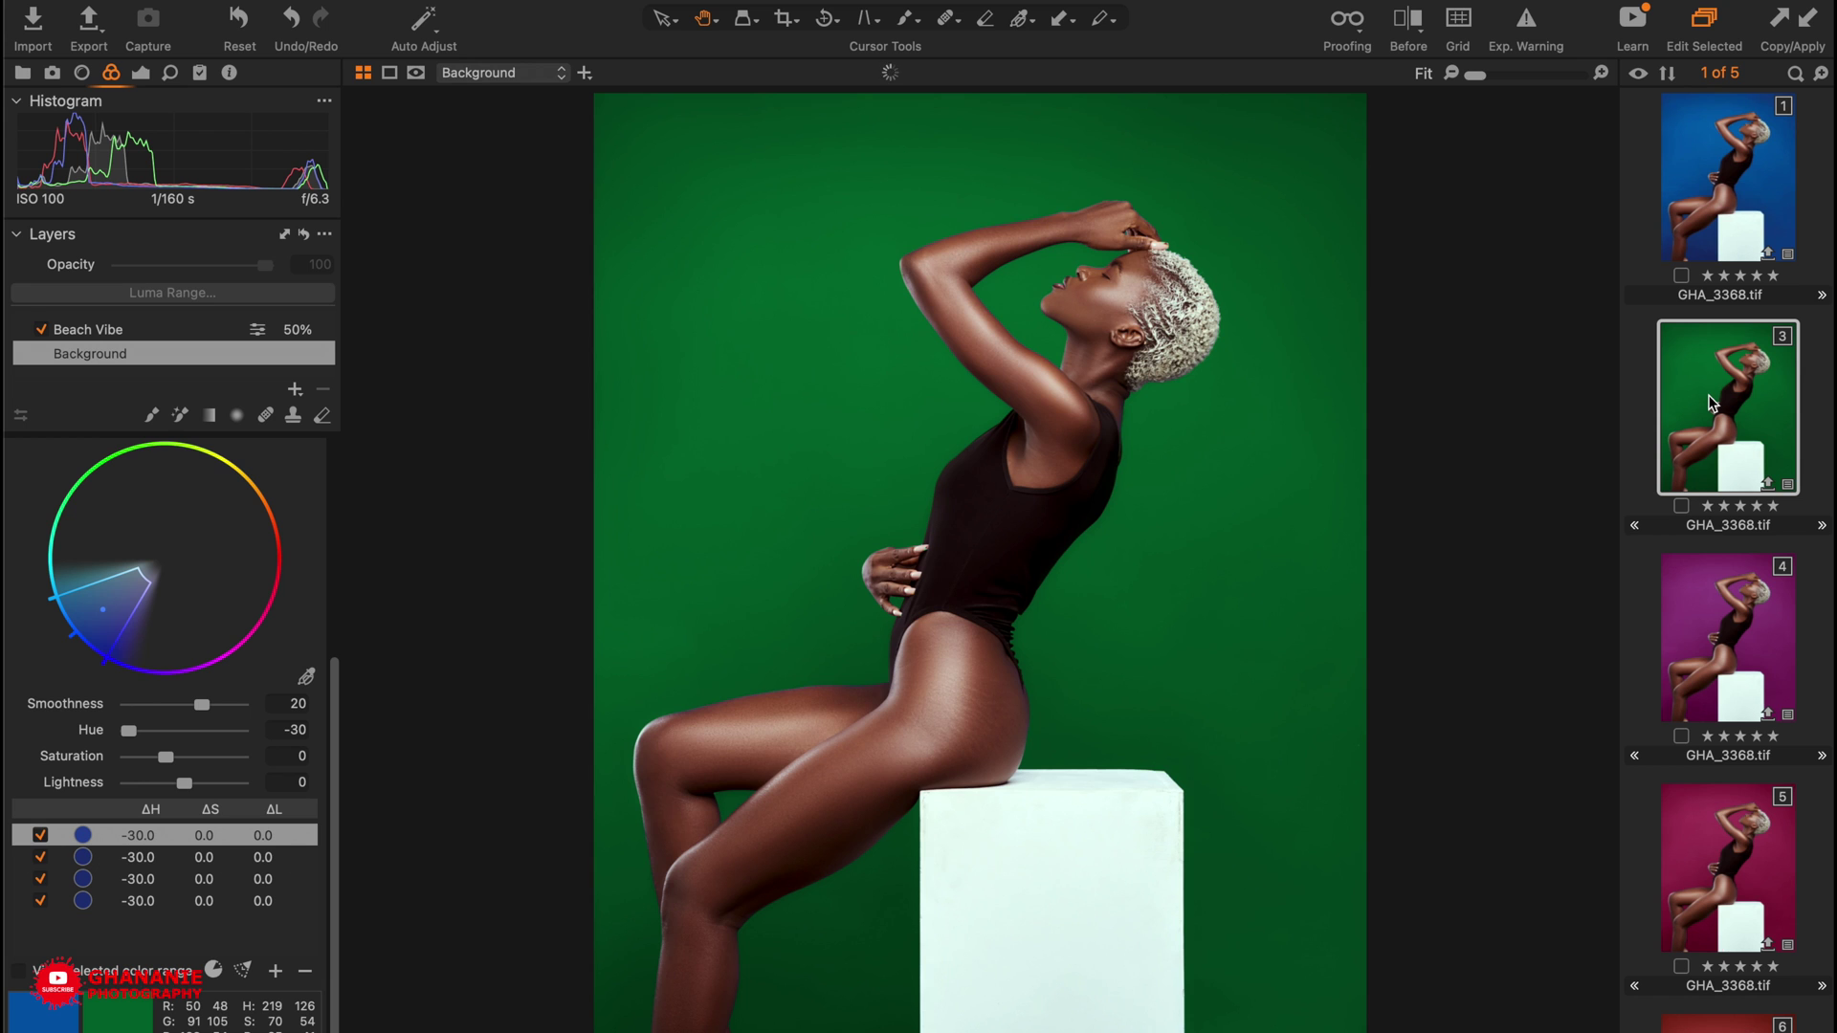
pyautogui.press('Right')
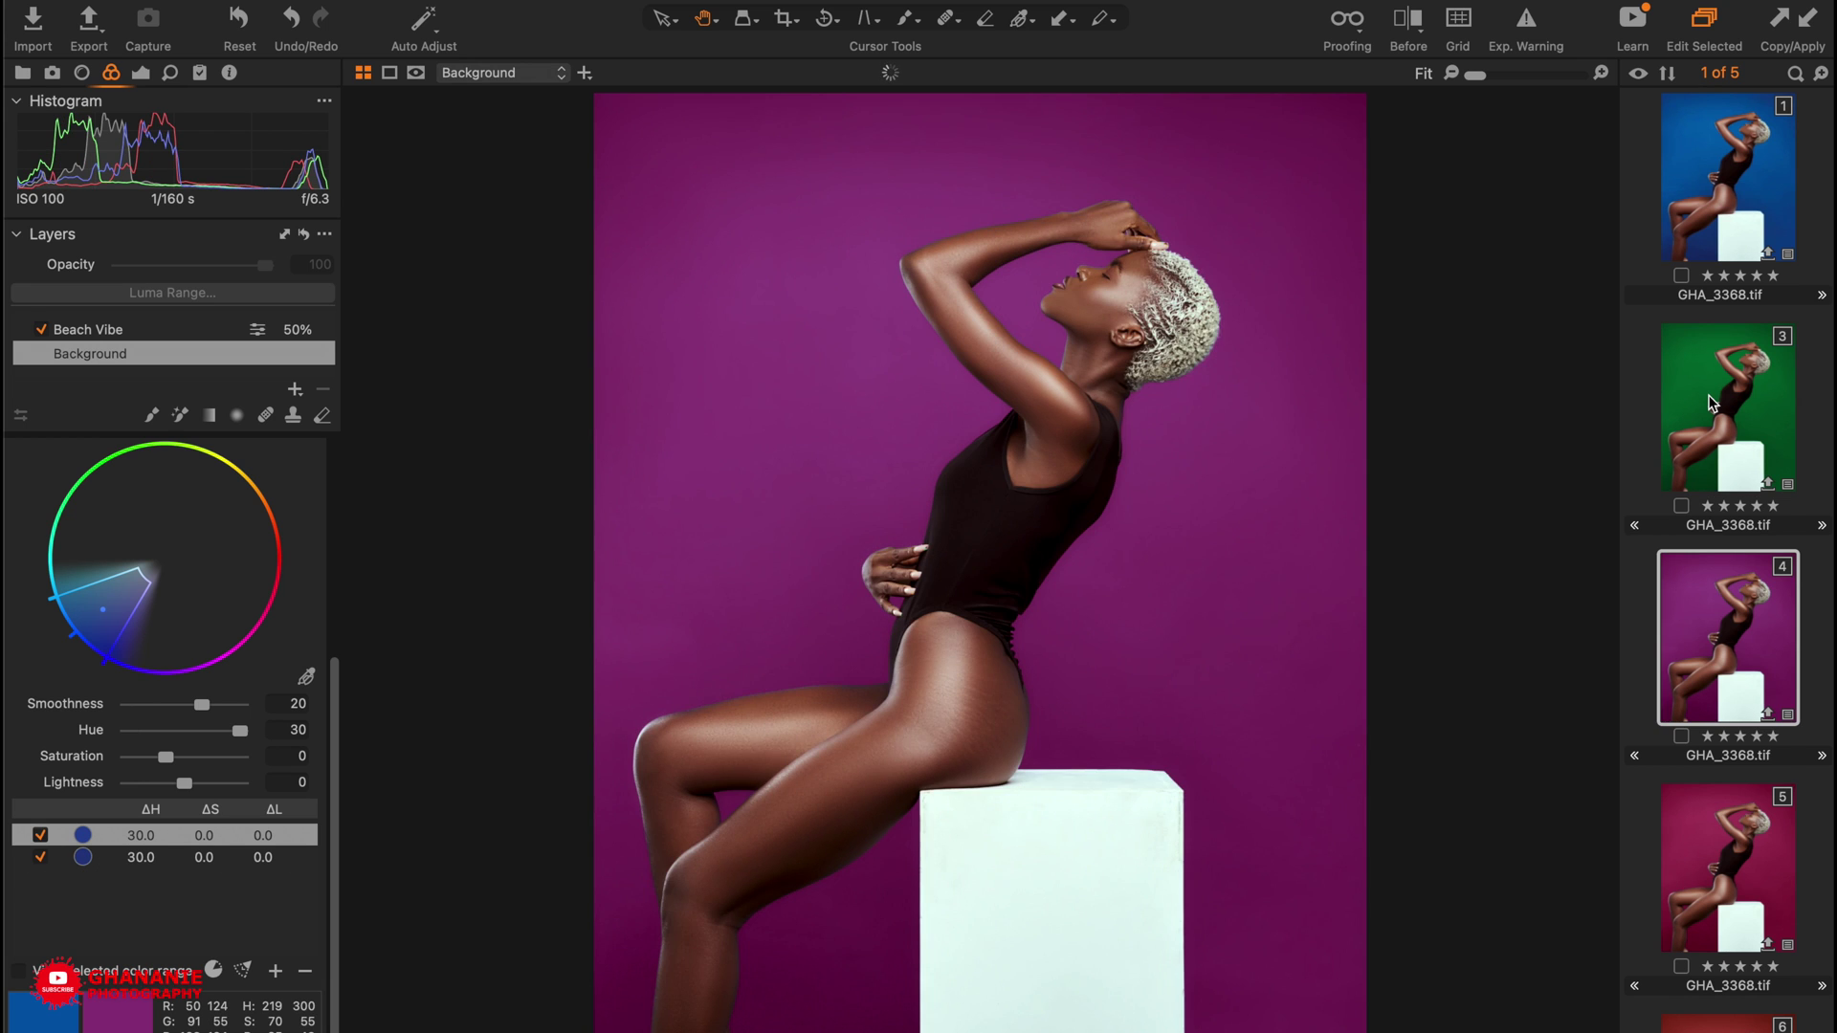
pyautogui.press('Right')
pyautogui.press('Right')
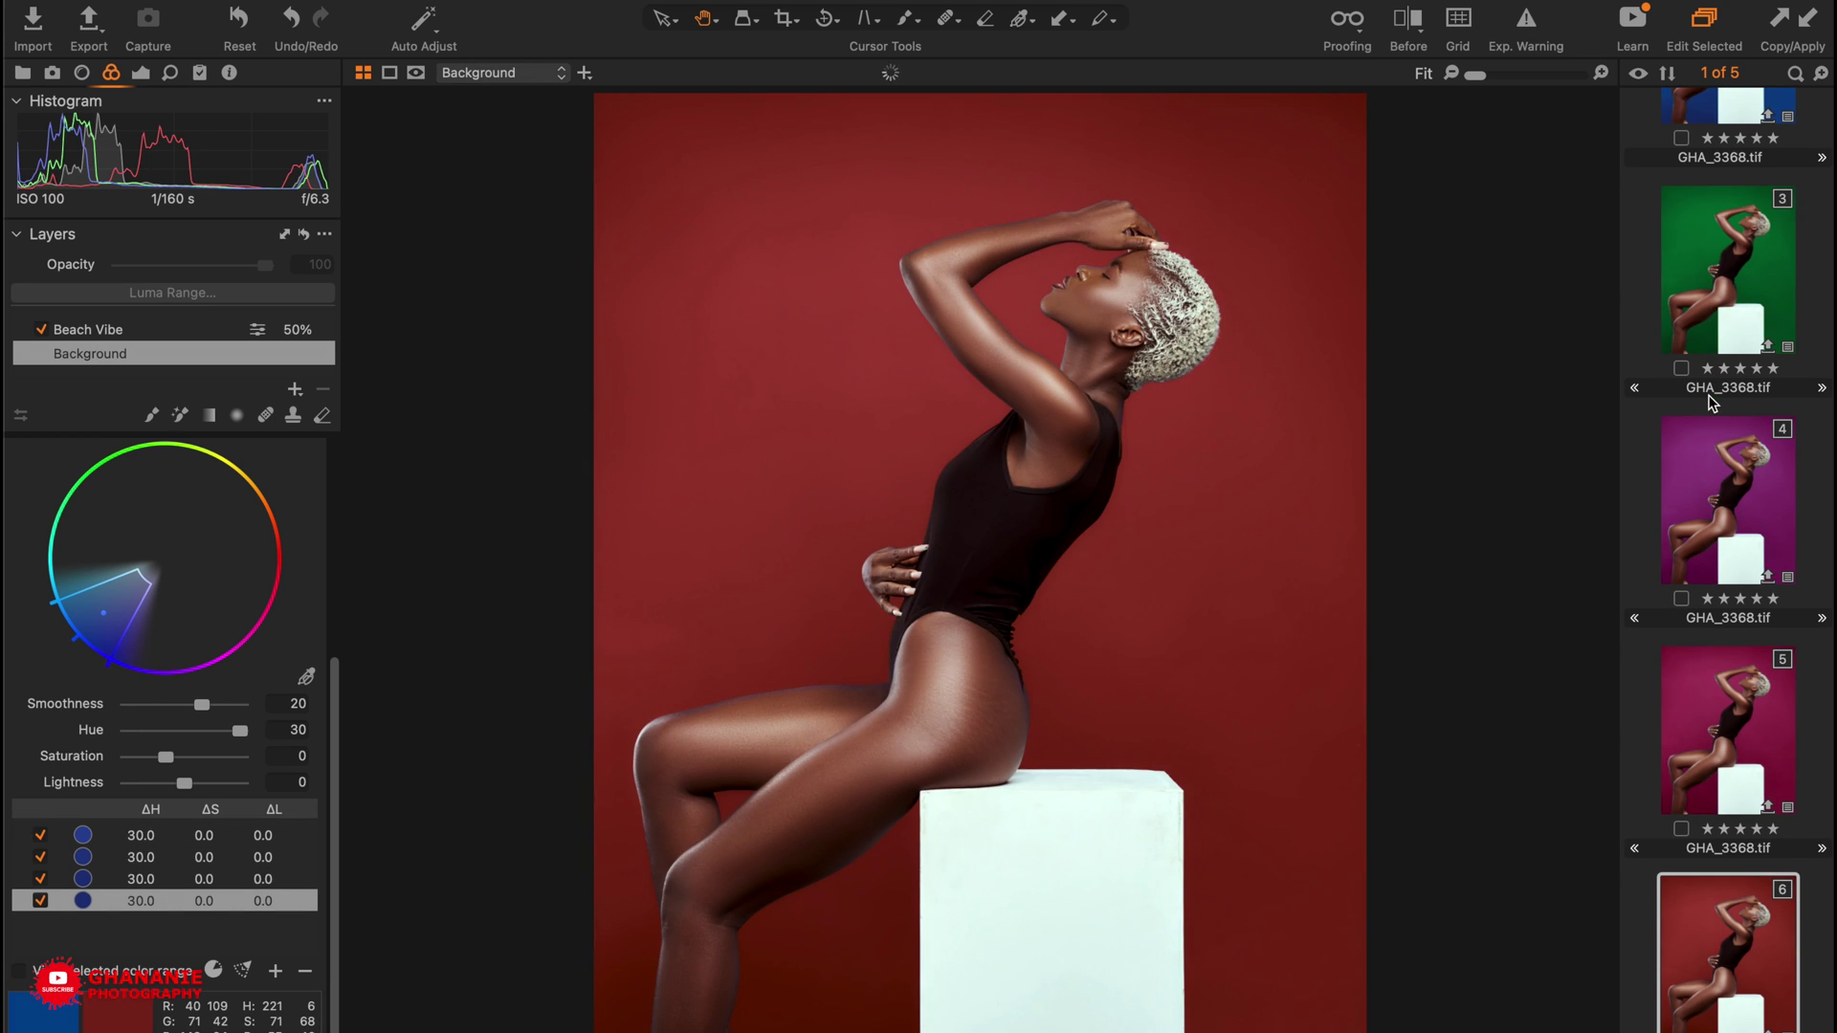
# Delete the green, purple, magenta and red variants, keeping only the blue original of GHA_3368.tif
pyautogui.keyDown('shift'); pyautogui.click(1715, 273); pyautogui.keyUp('shift')
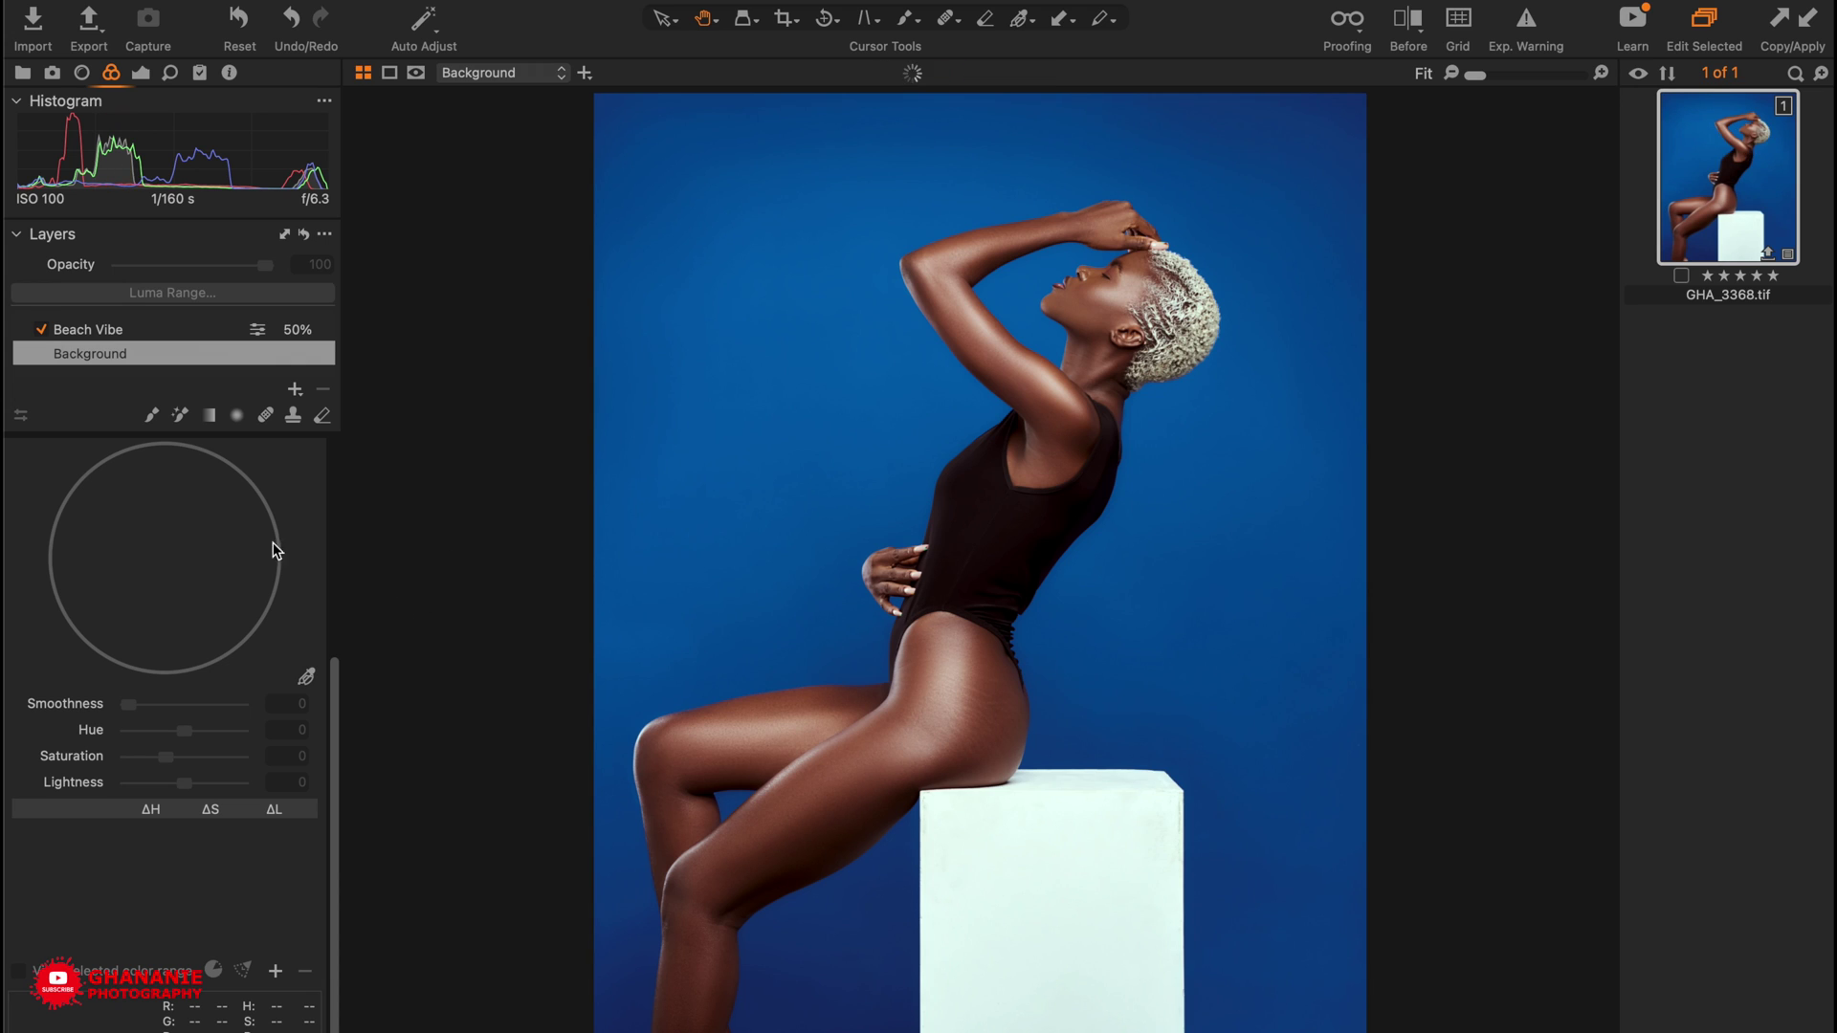
# Detach the Color Editor from the tool column and float it beside the photo
pyautogui.scroll(5, 209, 563)
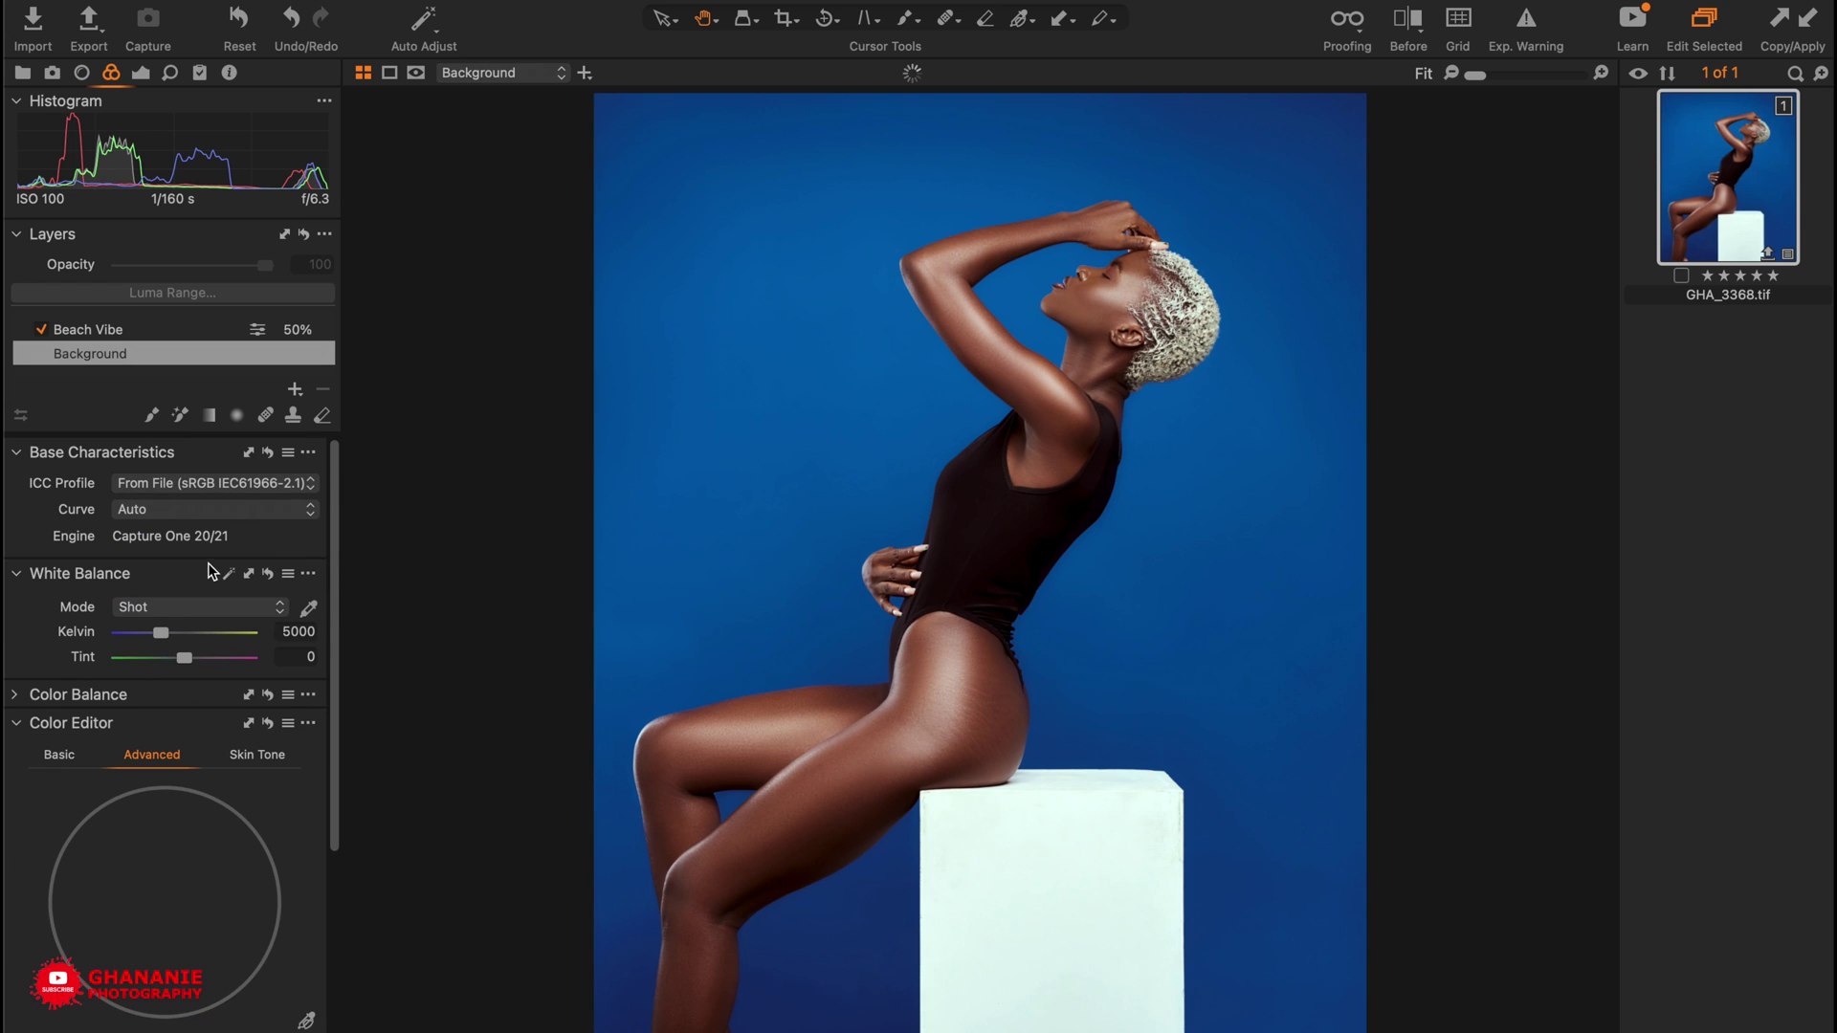
pyautogui.moveTo(67, 727); pyautogui.dragTo(432, 147)
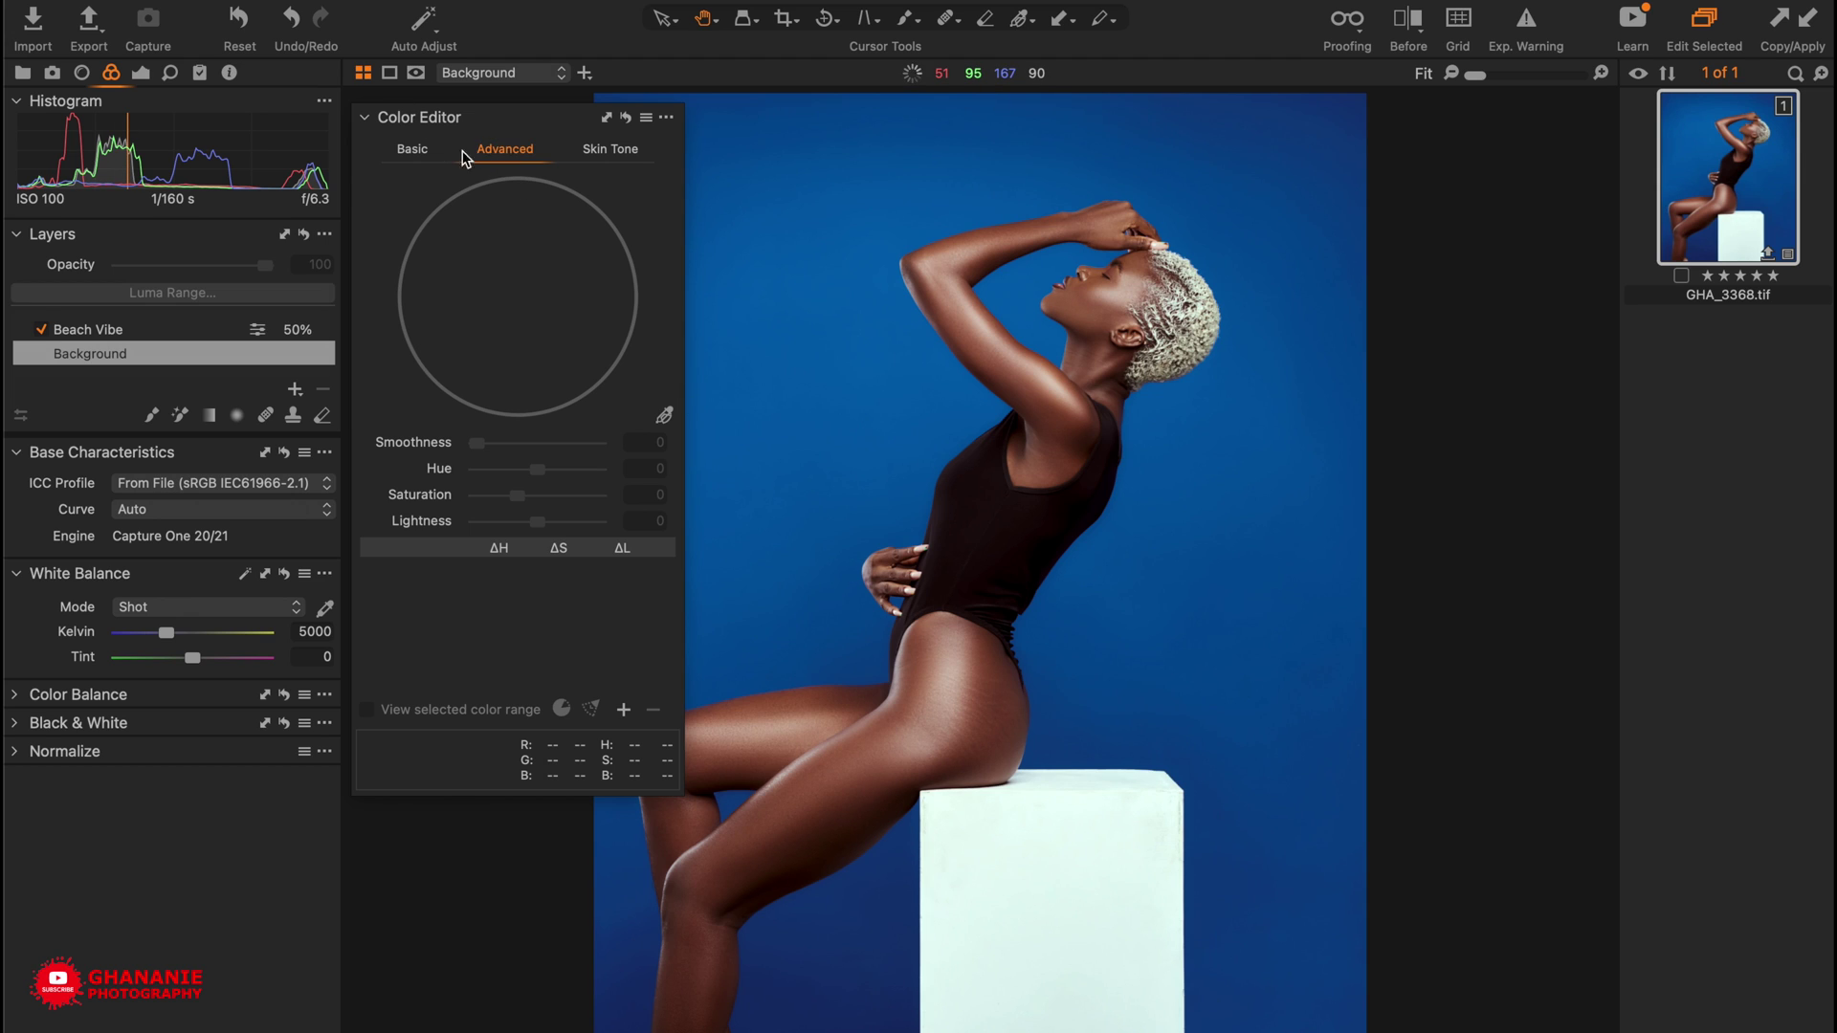
# Compare the controls of the Color Editor's Basic, Advanced and Skin Tone modes
pyautogui.click(413, 153)
pyautogui.click(523, 151)
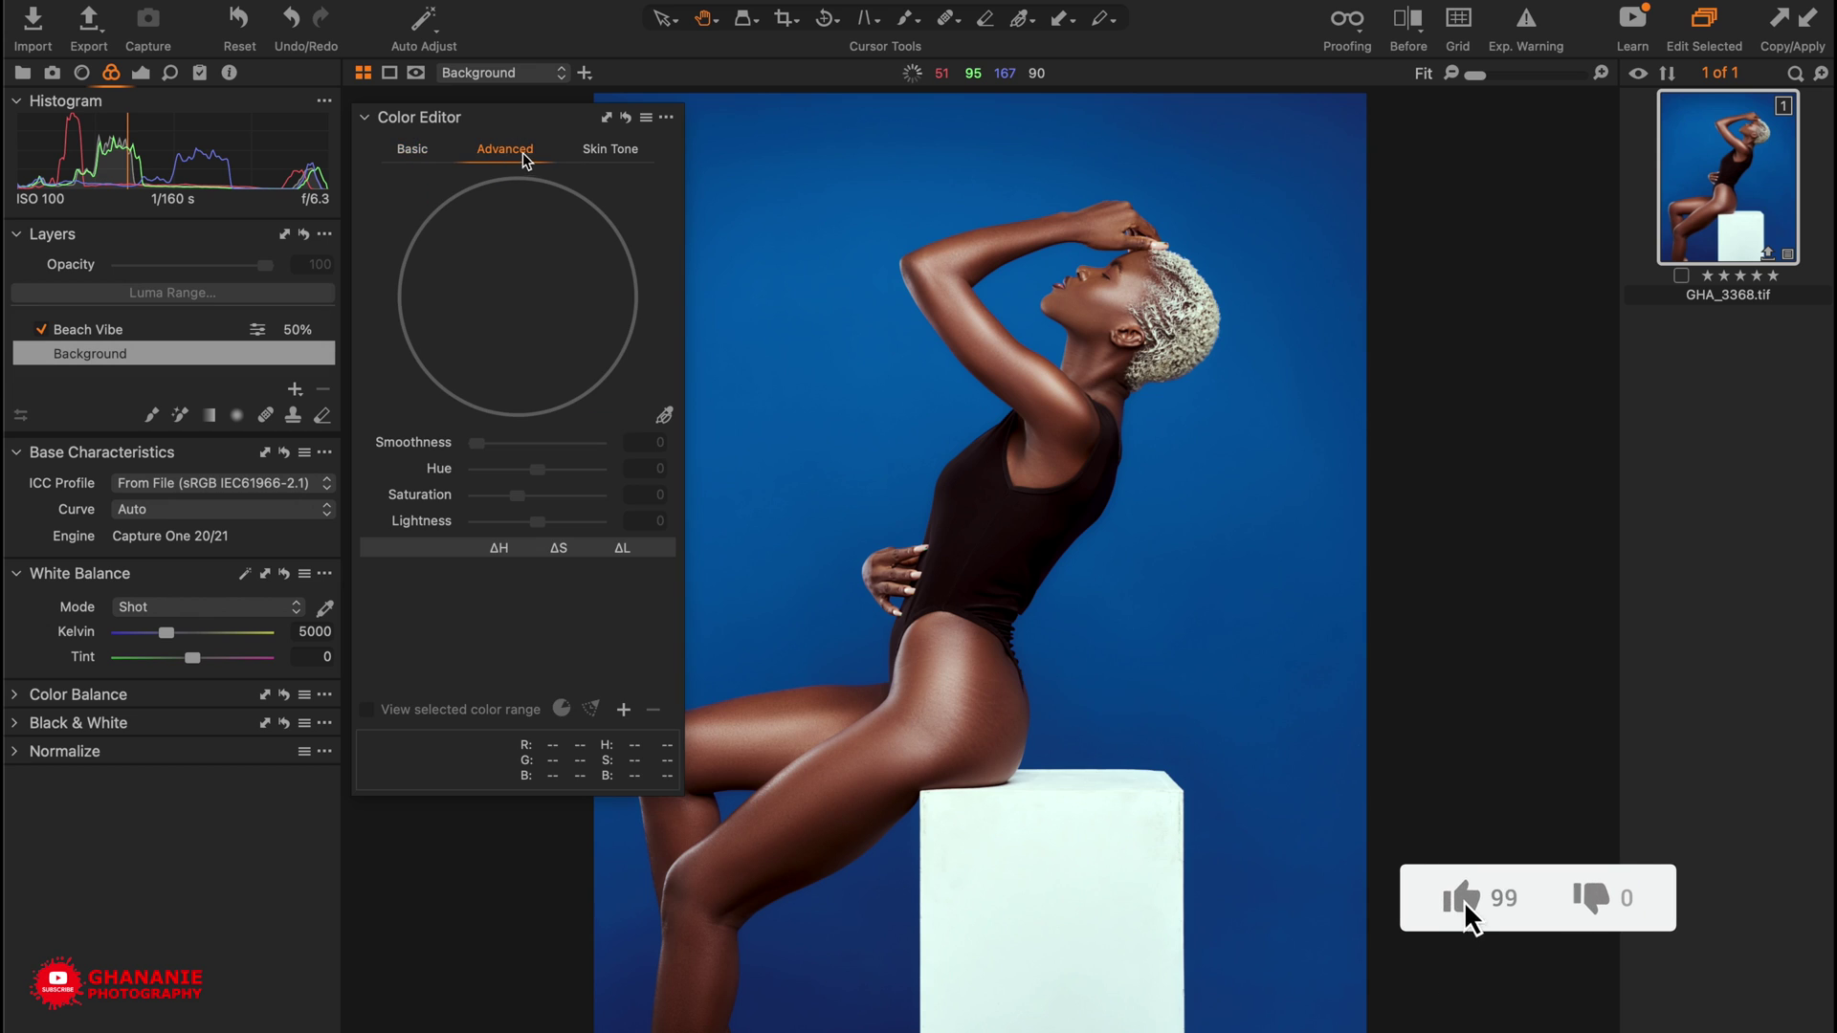
pyautogui.click(605, 151)
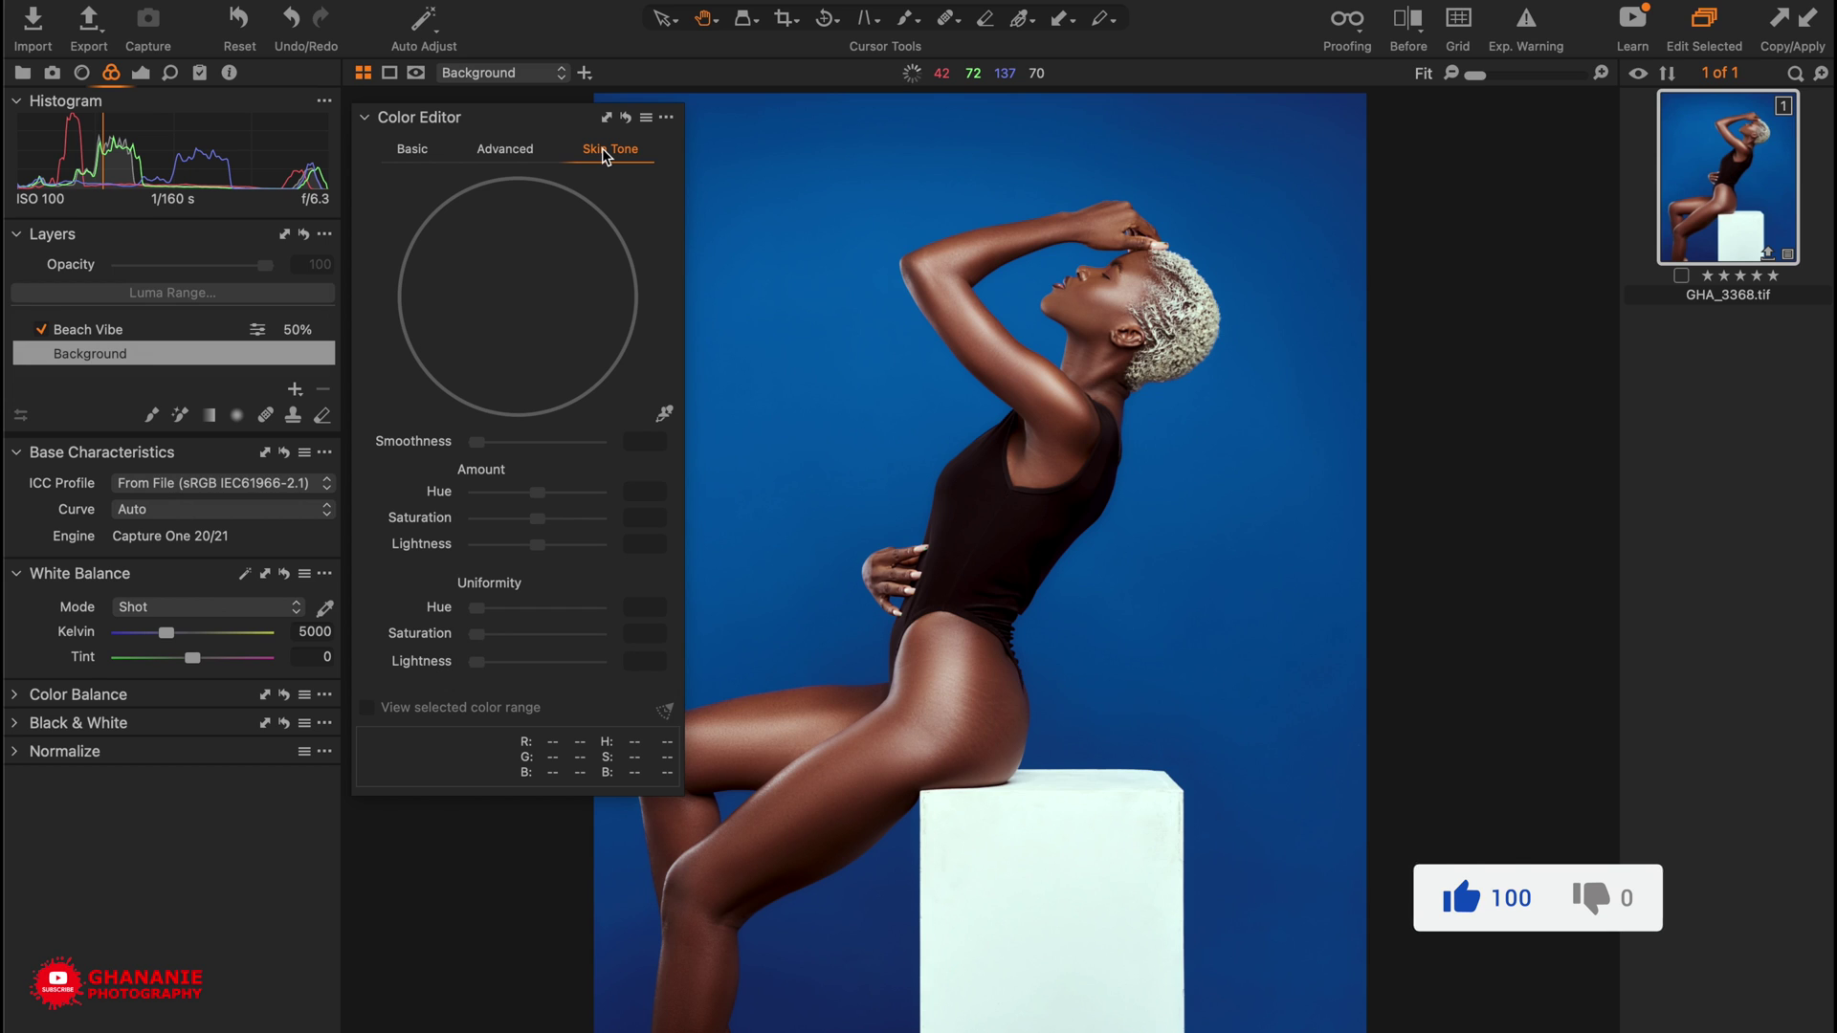
pyautogui.click(419, 156)
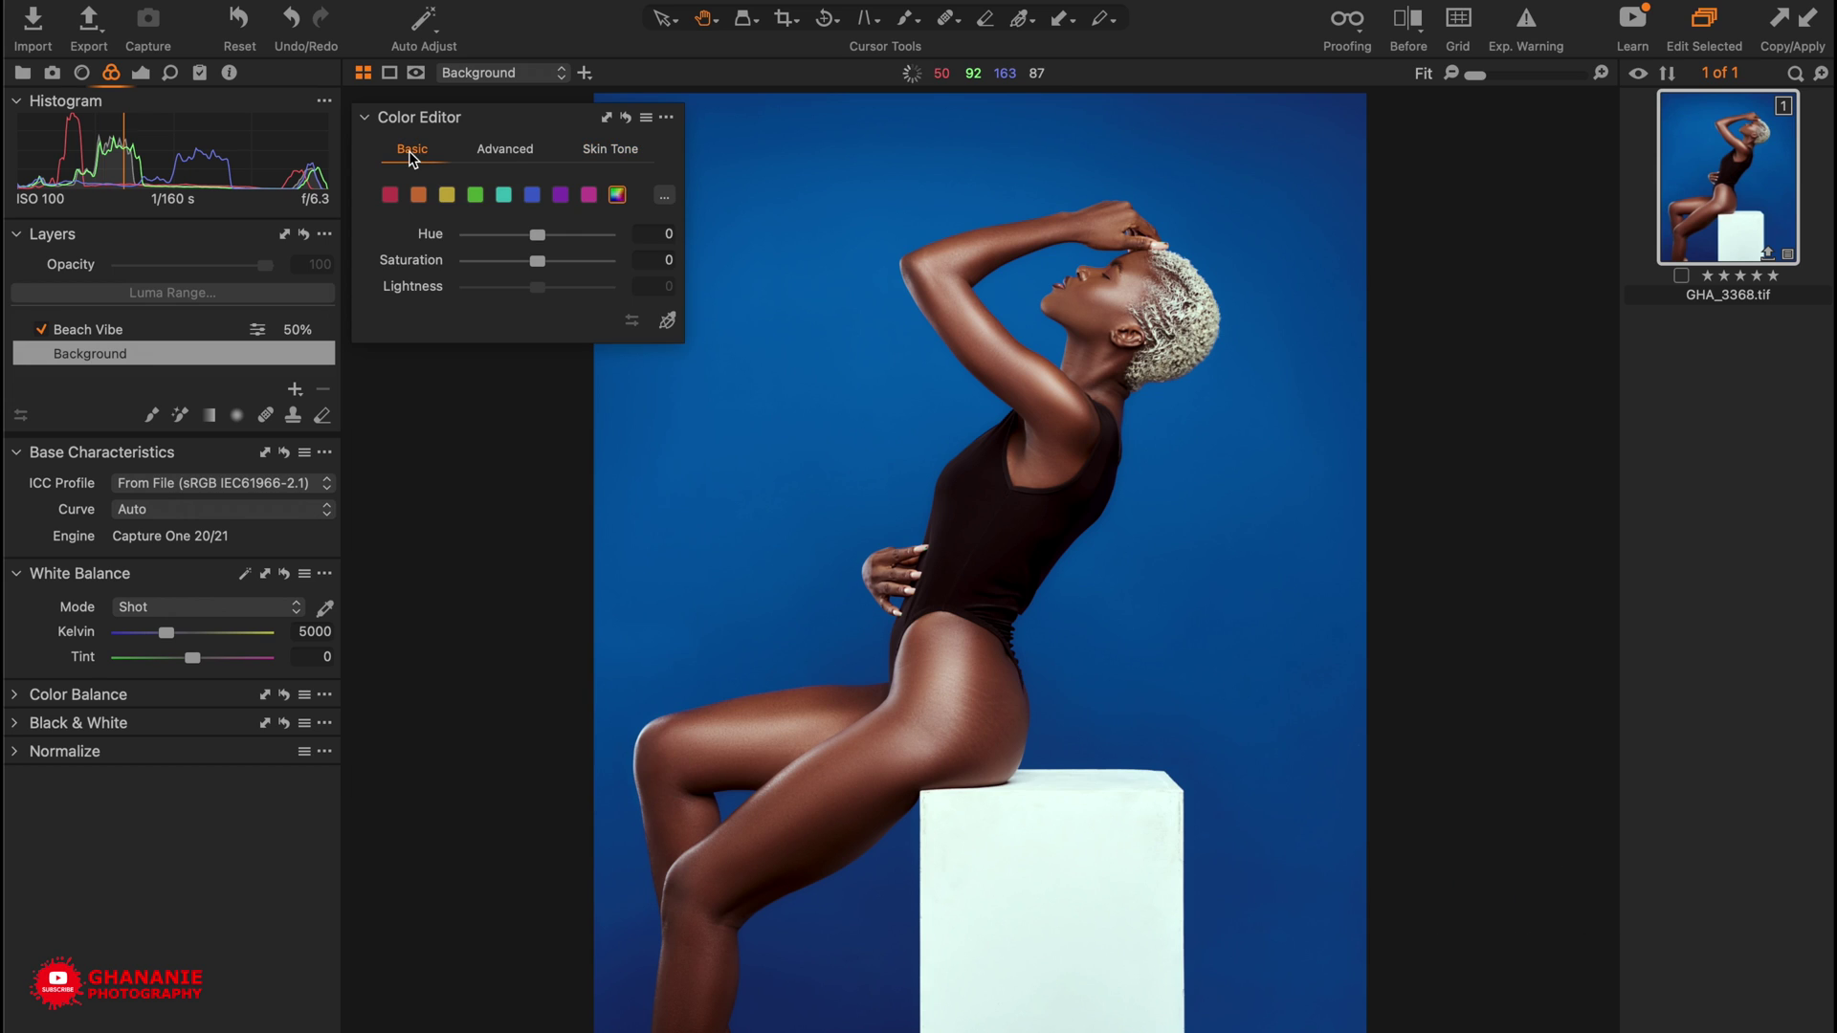
pyautogui.click(512, 155)
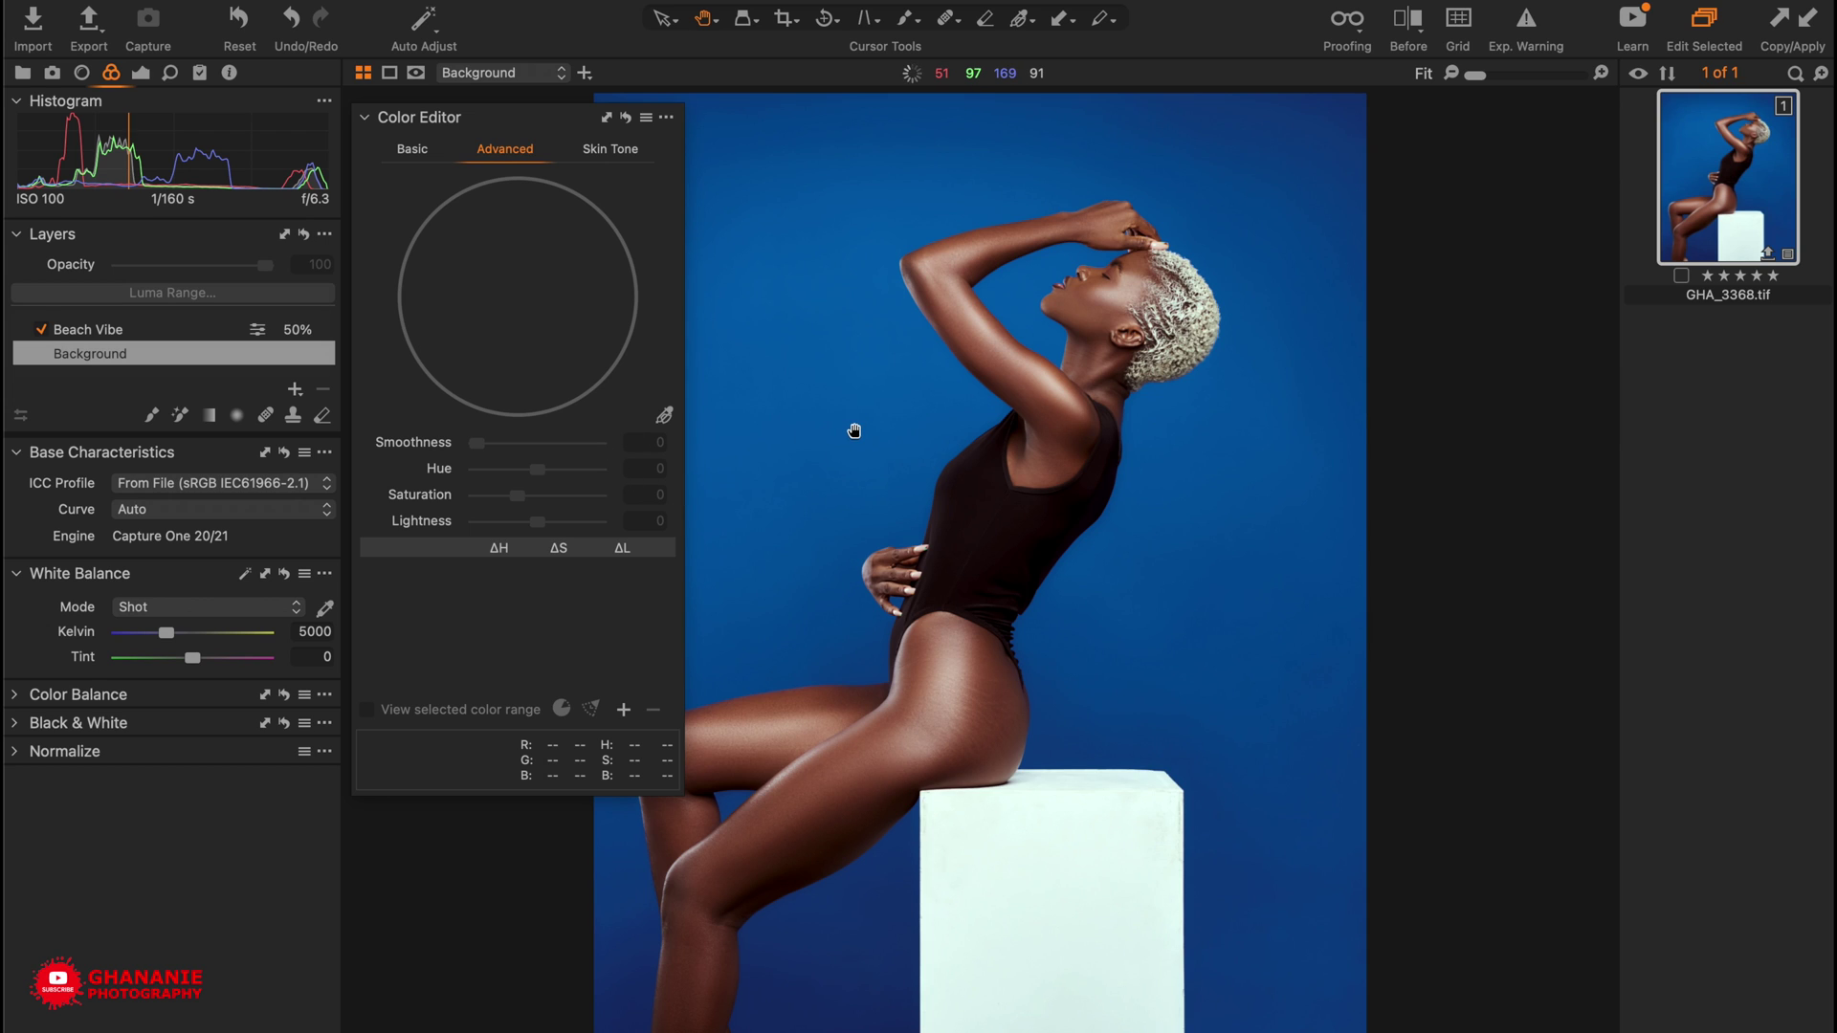
pyautogui.click(414, 151)
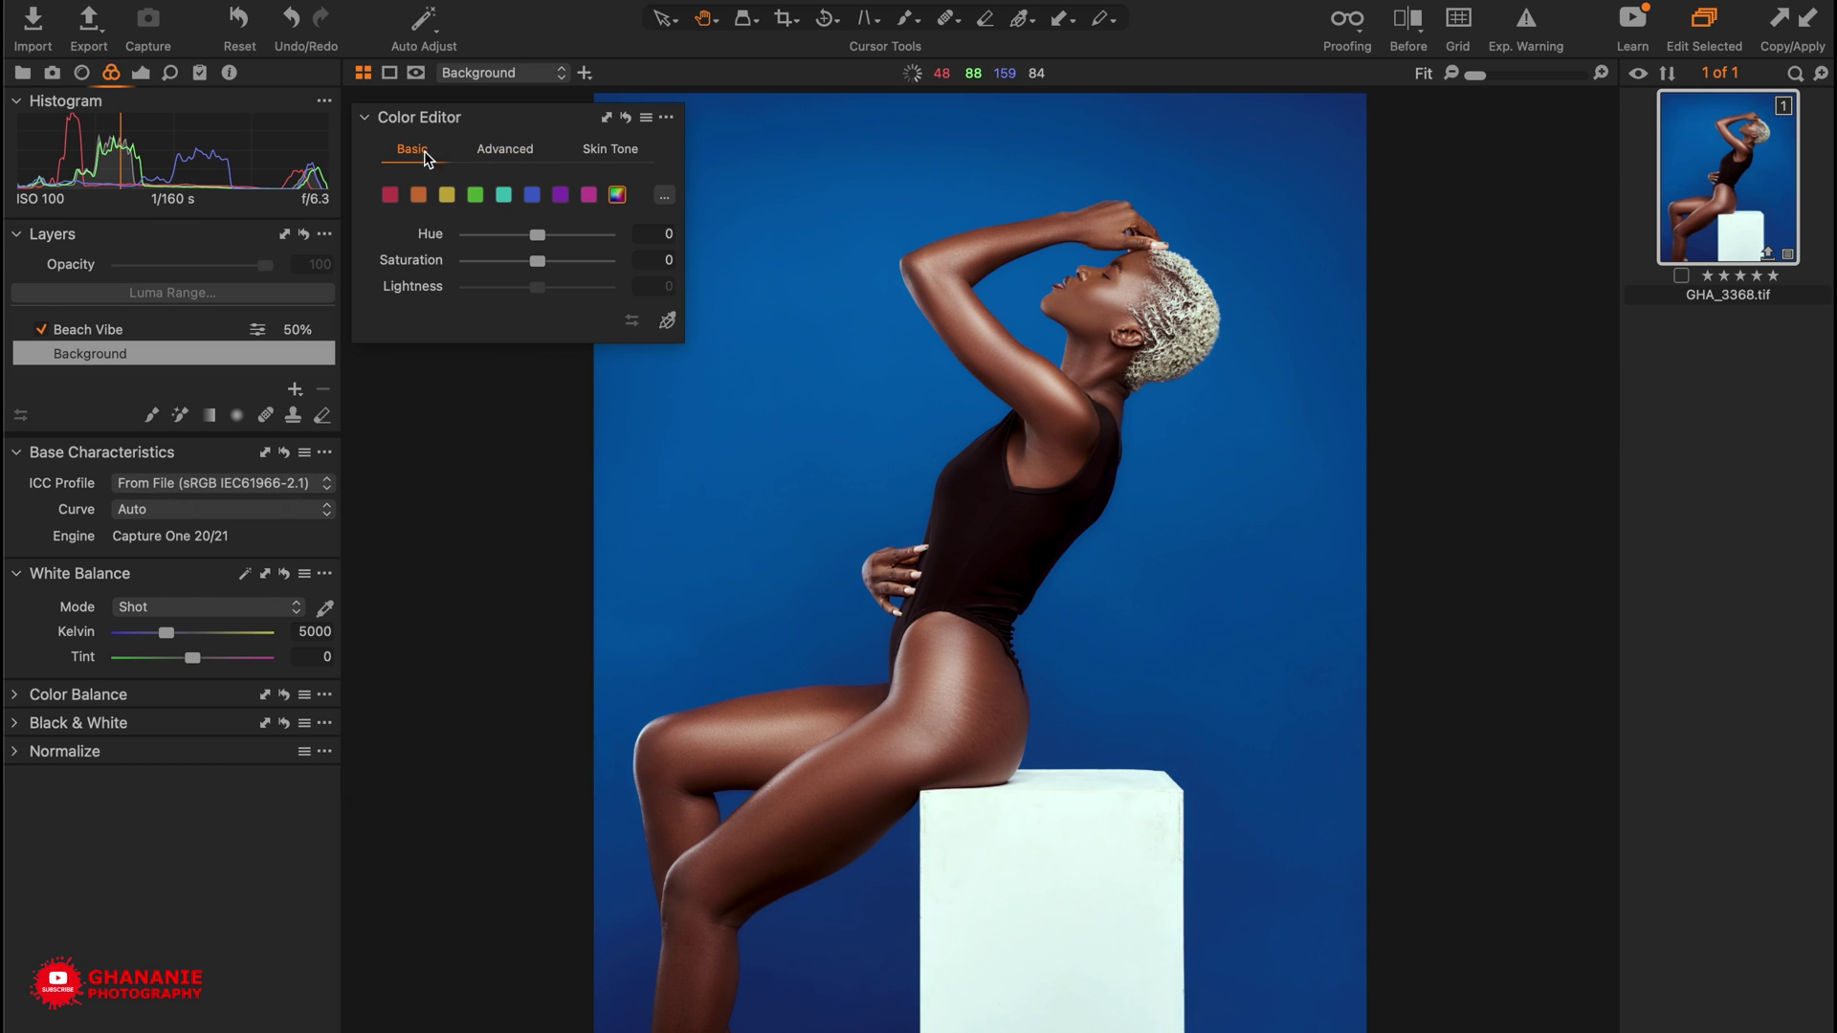
pyautogui.click(521, 151)
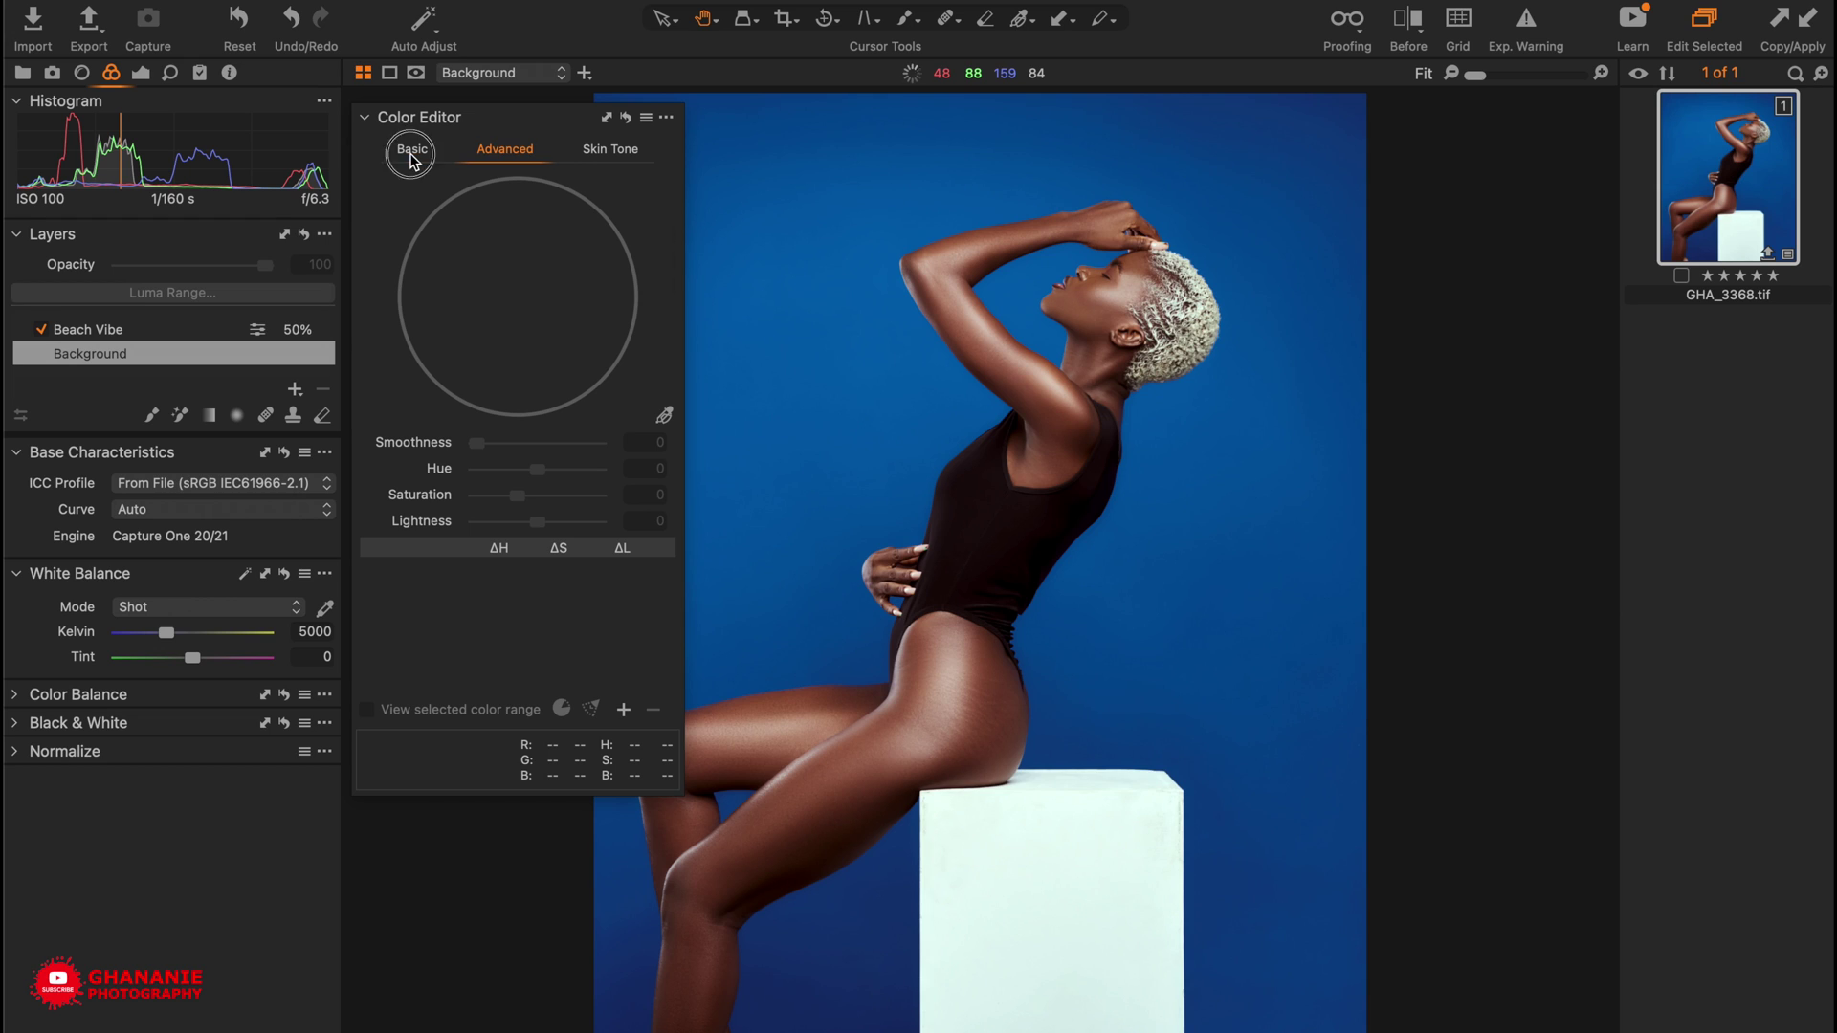
# Try shifting the blue range's hue to 30 in the Basic Color Editor and reset it to 0
pyautogui.click(412, 152)
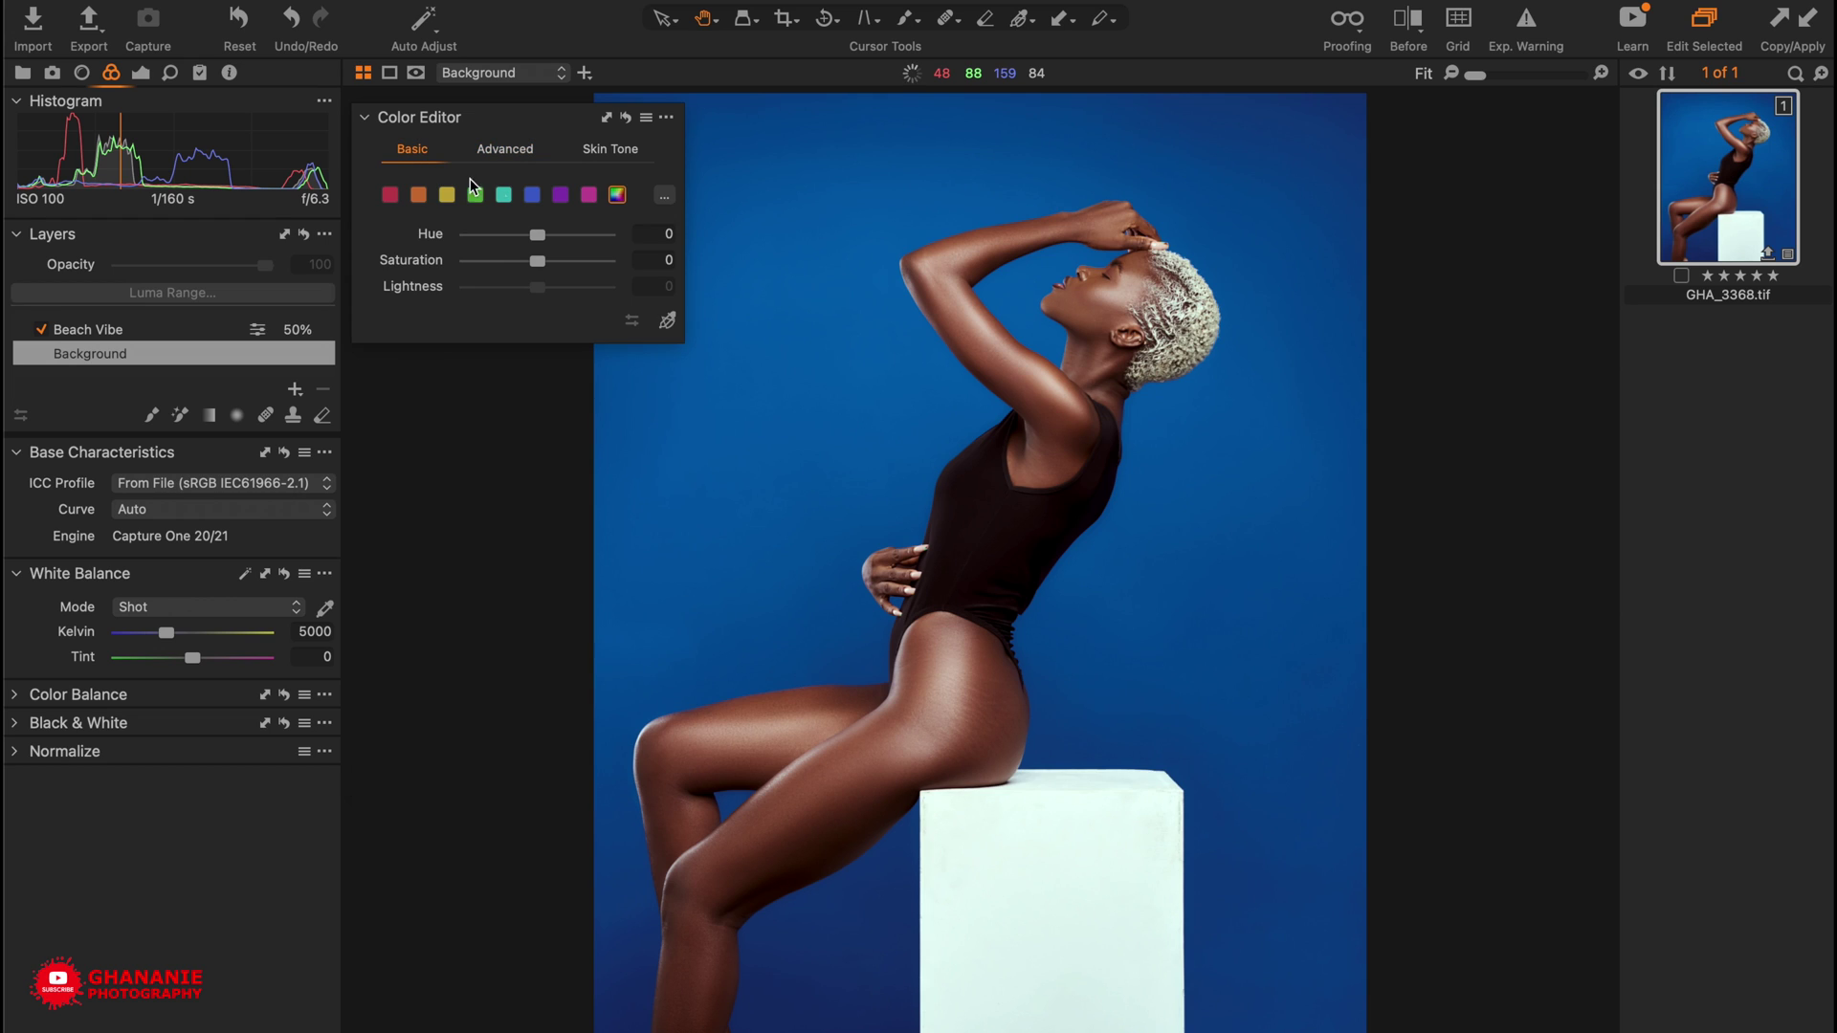
pyautogui.click(533, 197)
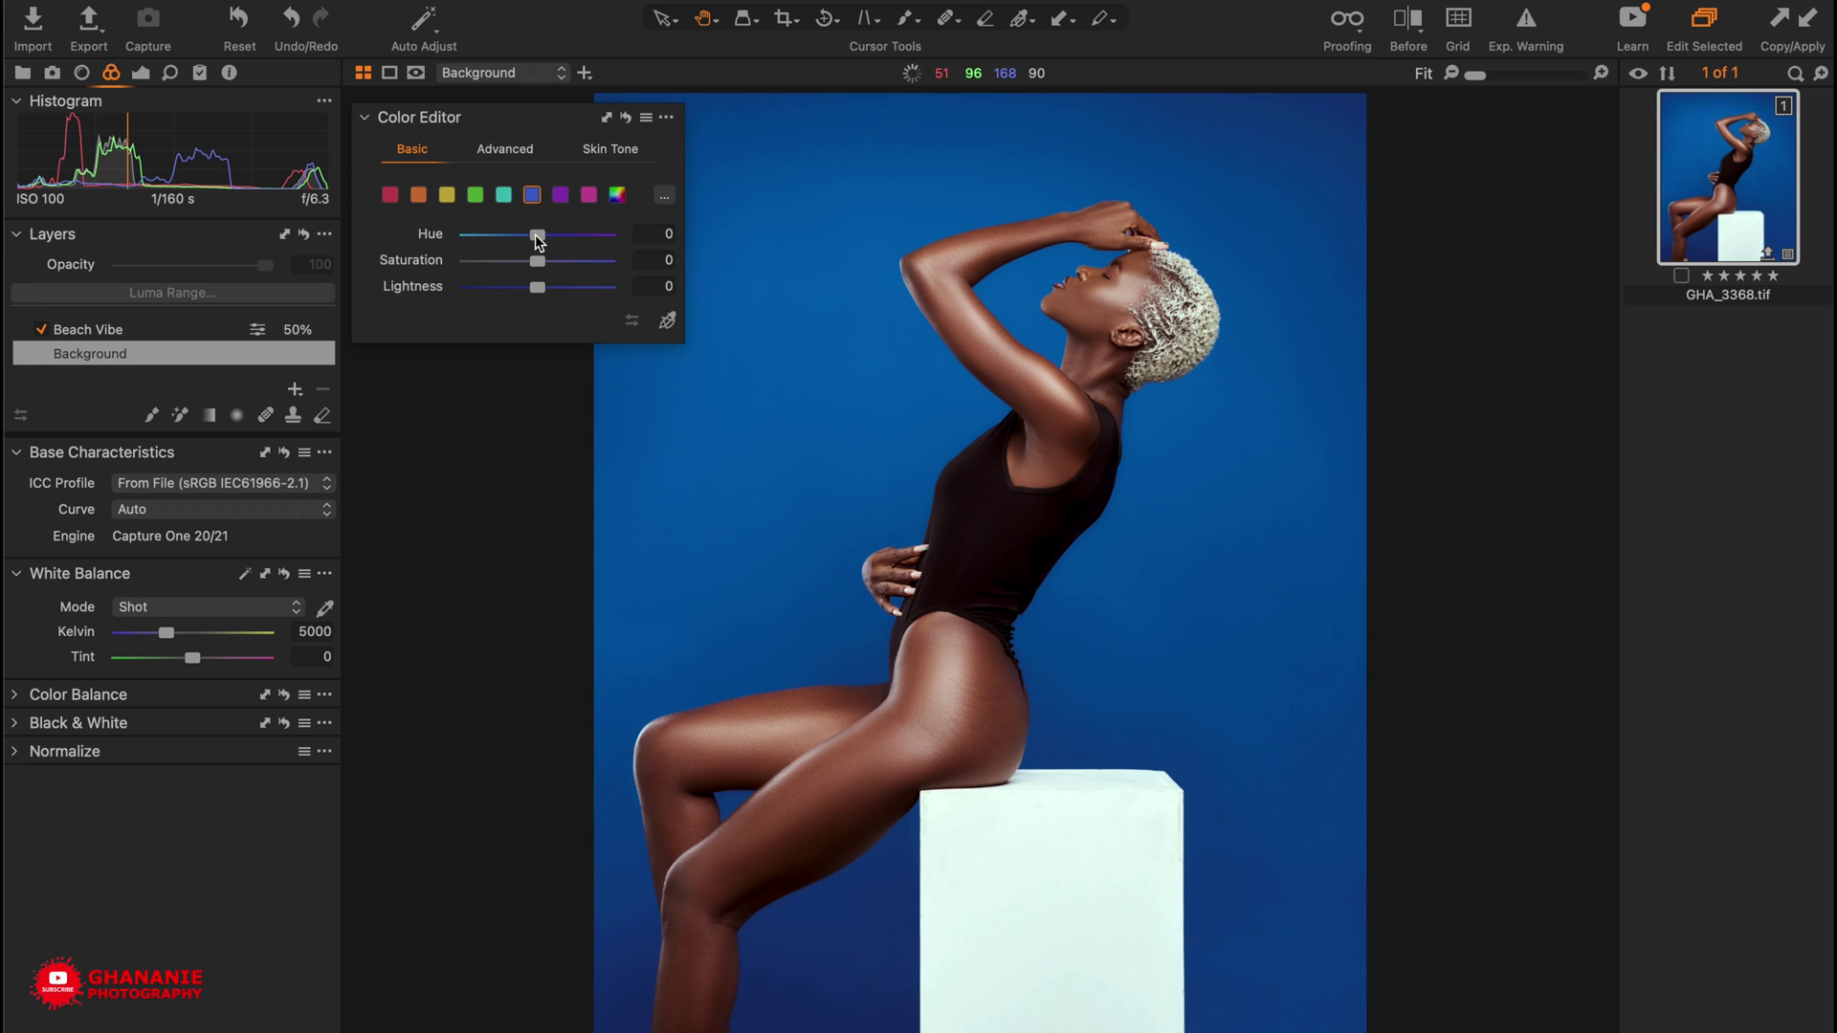
pyautogui.moveTo(540, 245); pyautogui.dragTo(606, 230)
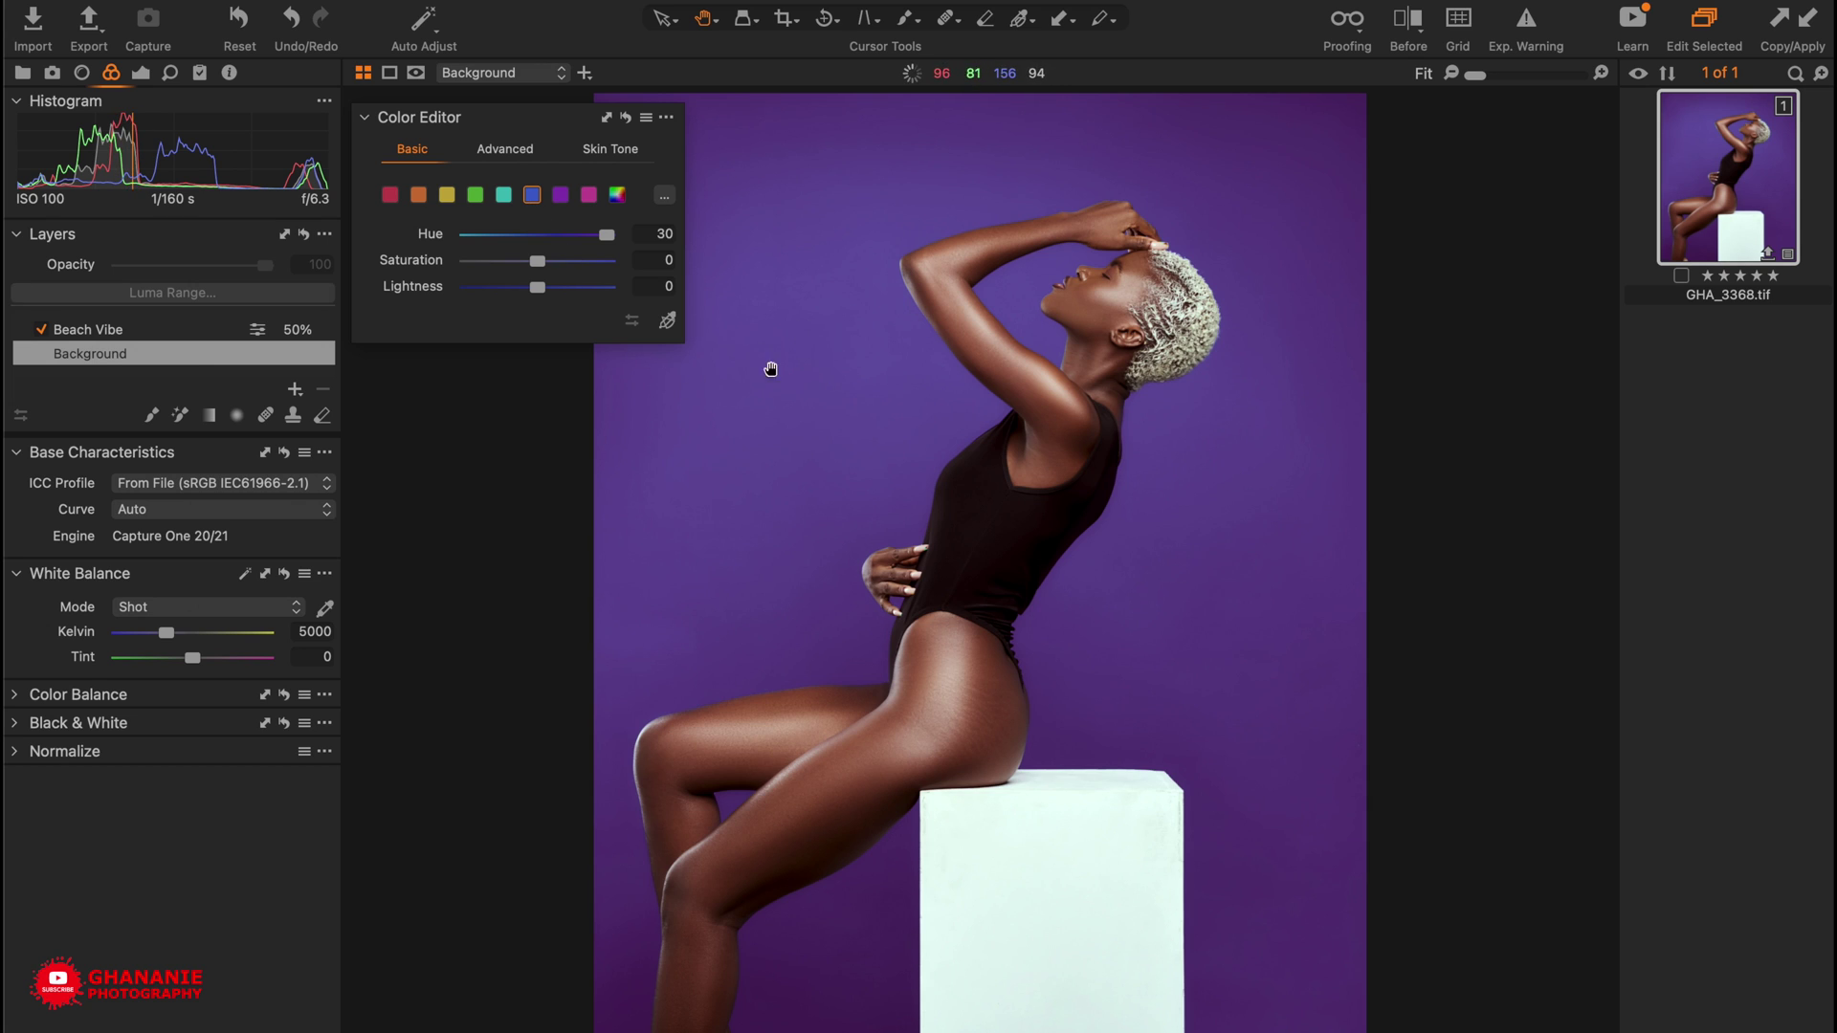
pyautogui.doubleClick(604, 238)
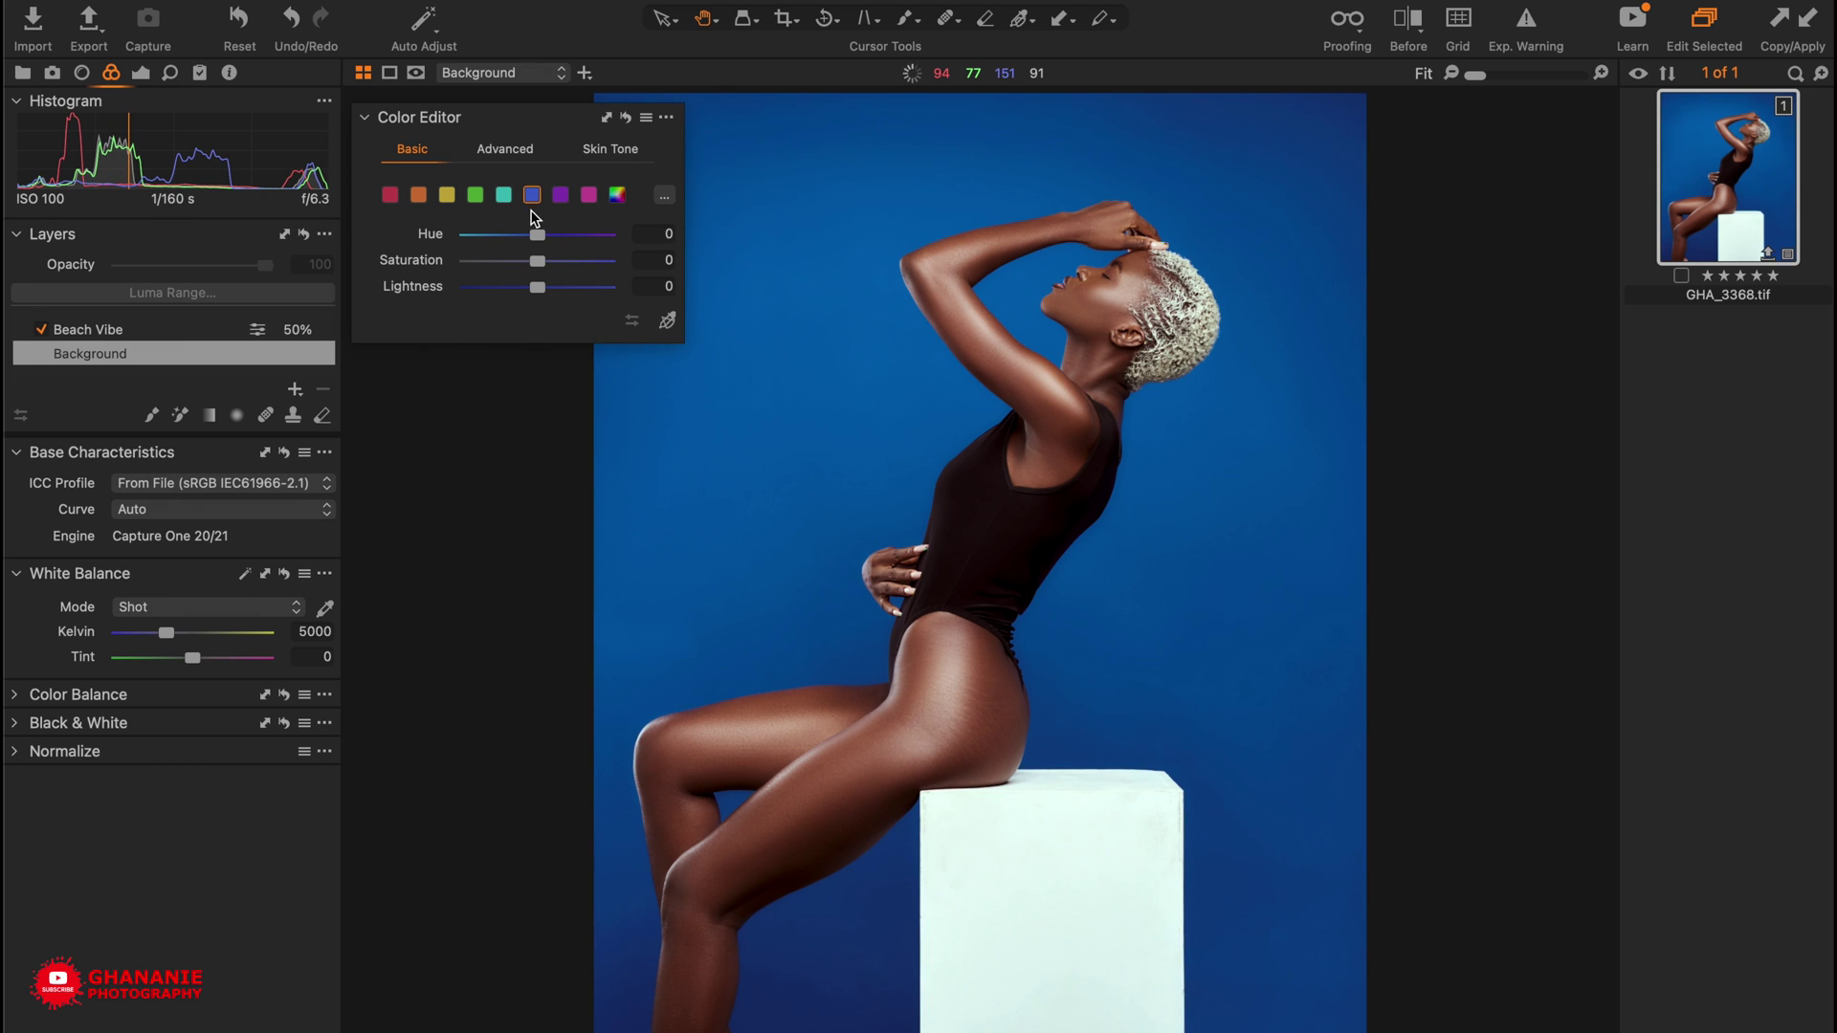
# Sample the blue backdrop beside the model as an Advanced Color Editor range and preview the selected color range
pyautogui.click(499, 146)
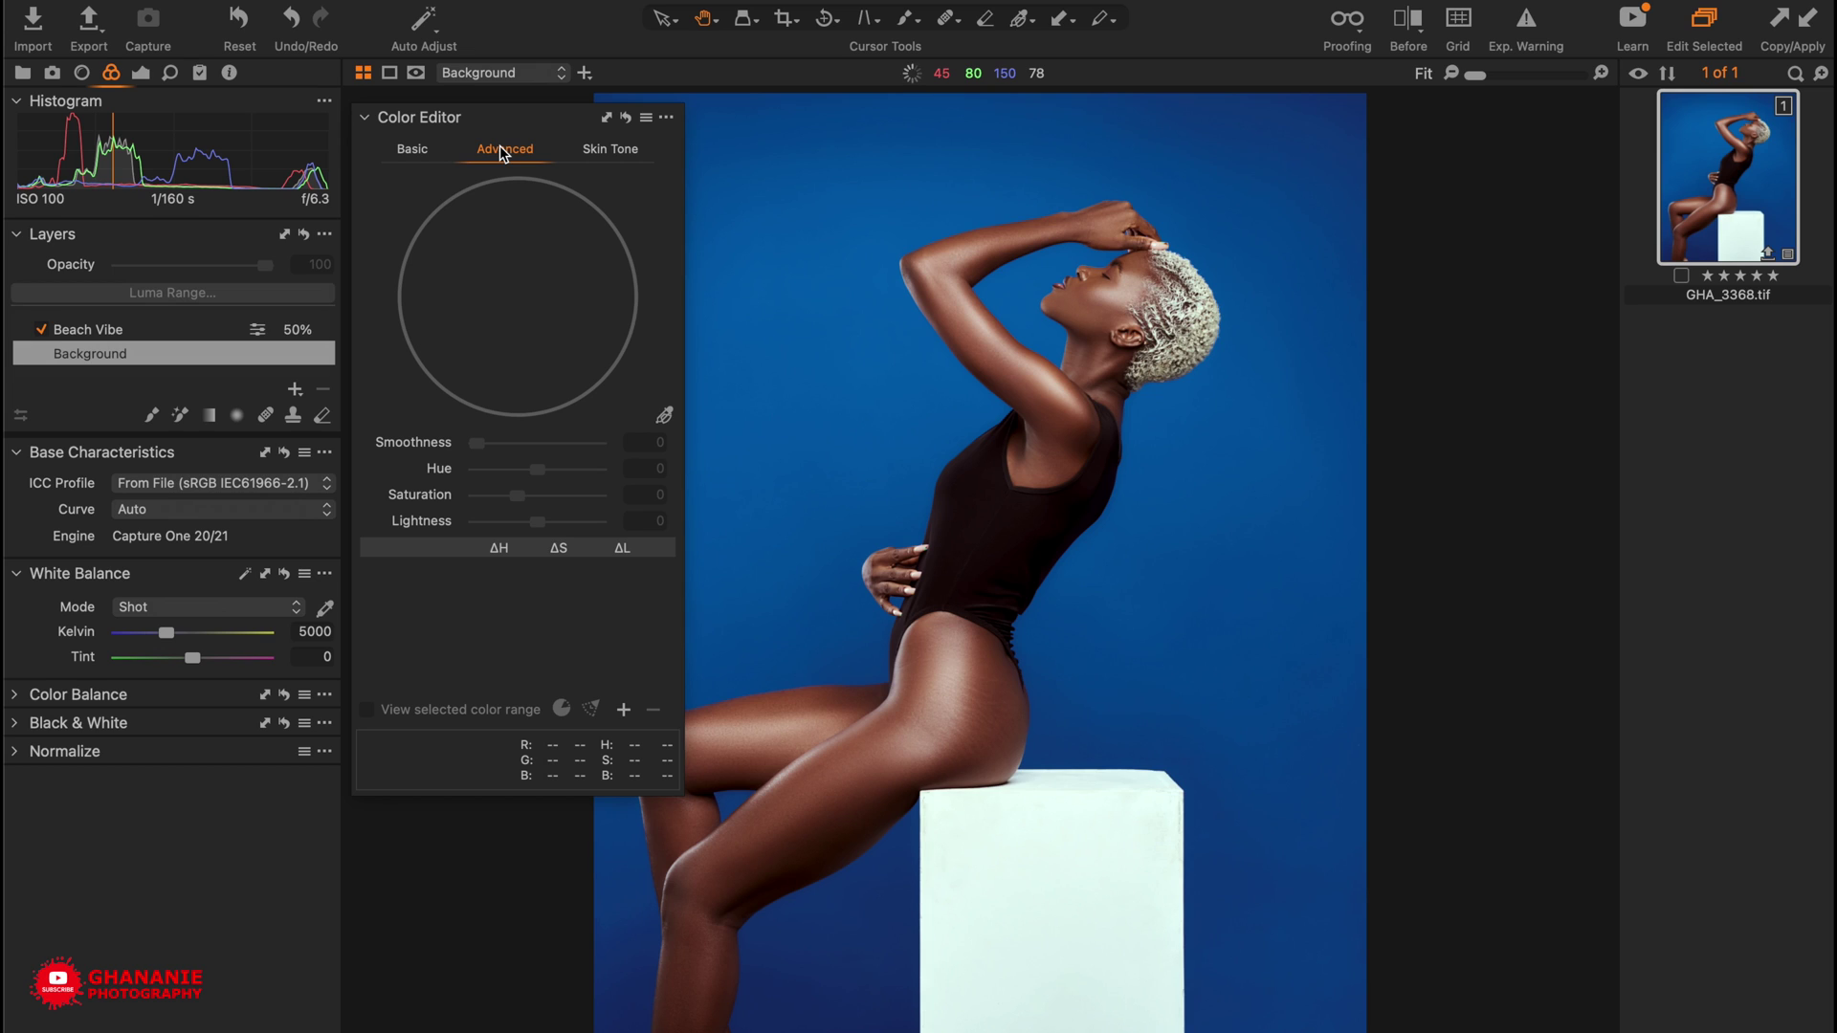
pyautogui.click(665, 417)
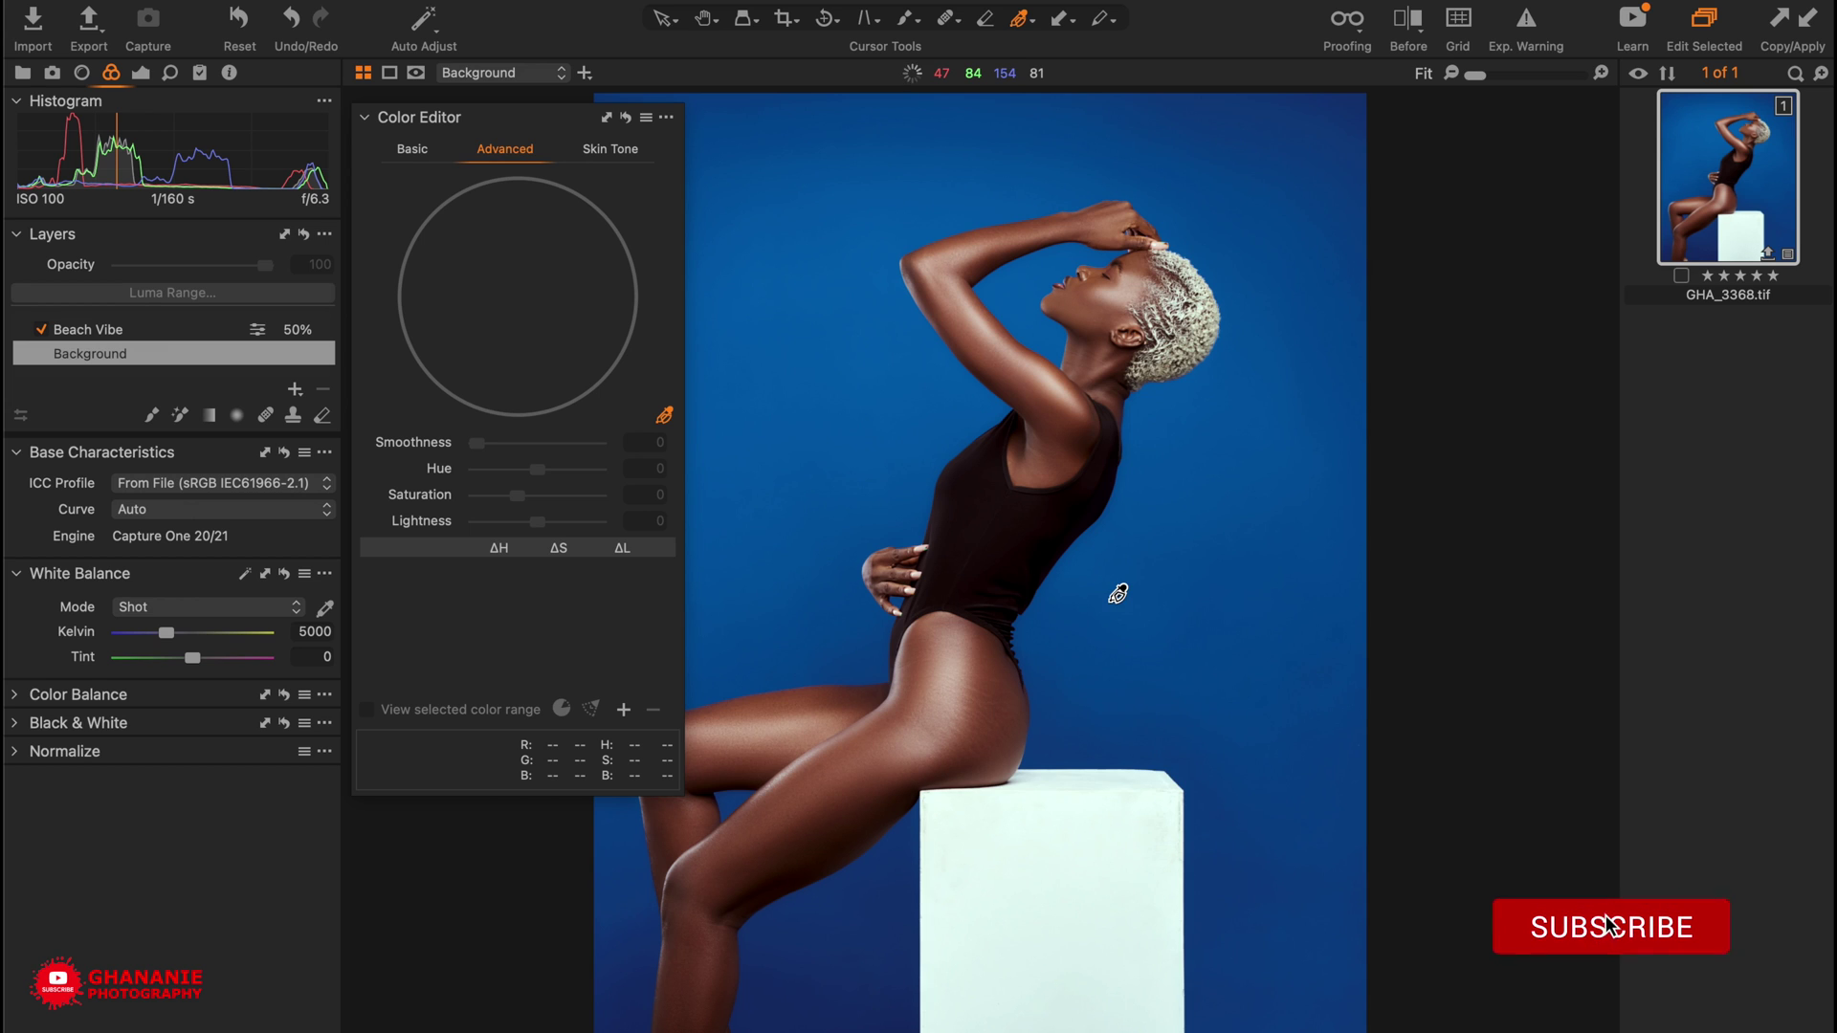
pyautogui.click(1100, 594)
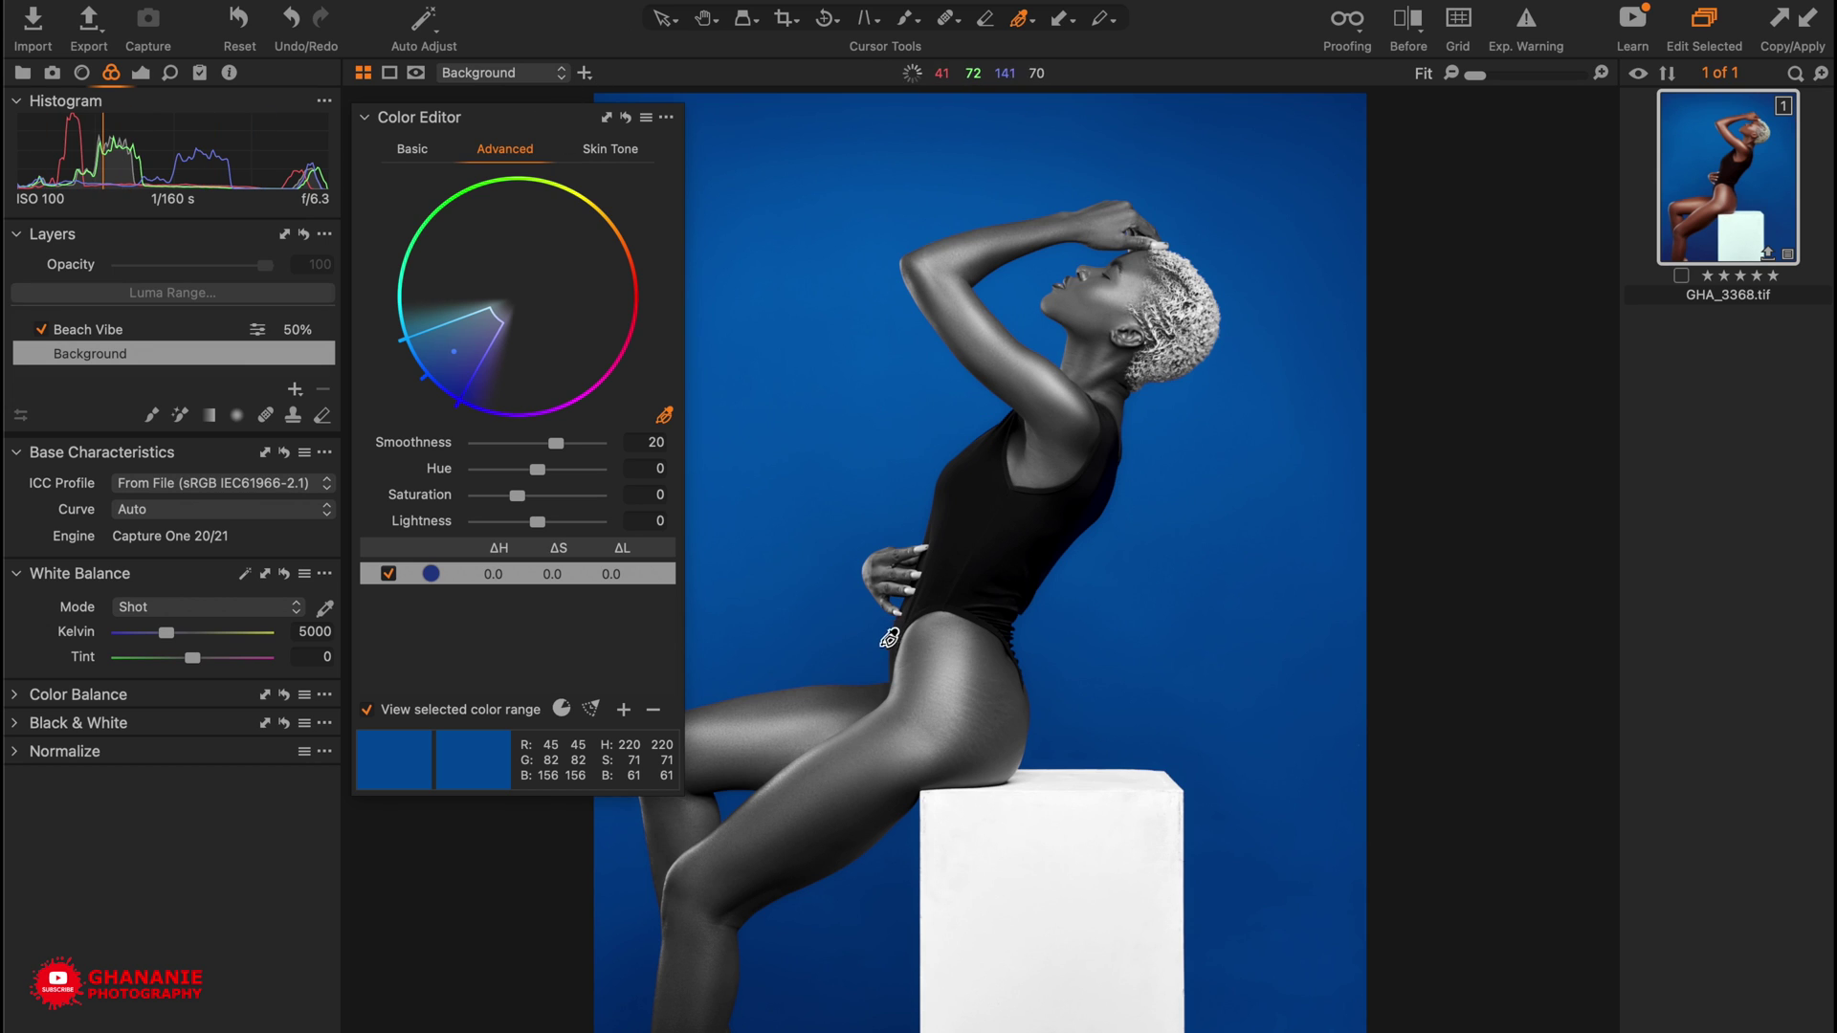
# Inspect the selected color range up close around the model's hand, legs, bodysuit and head
pyautogui.scroll(5, 876, 650)
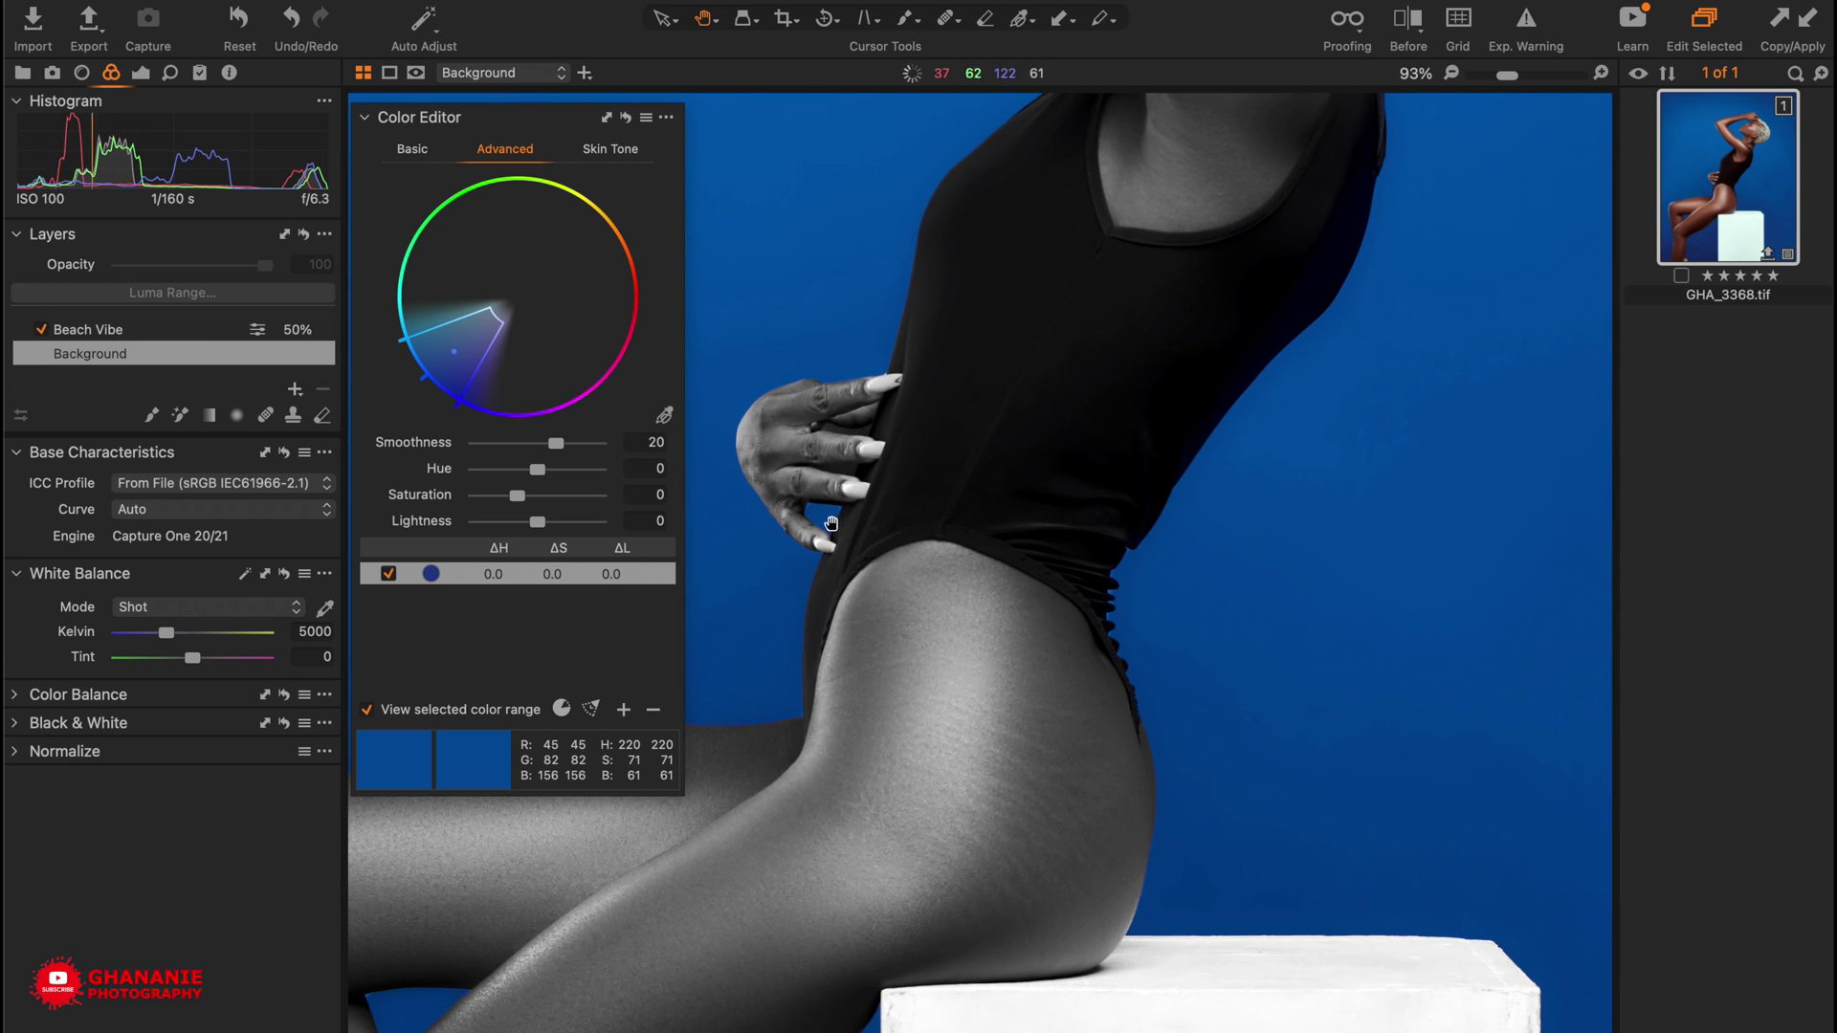
pyautogui.moveTo(816, 521); pyautogui.dragTo(1161, 450)
pyautogui.moveTo(998, 697); pyautogui.dragTo(1242, 430)
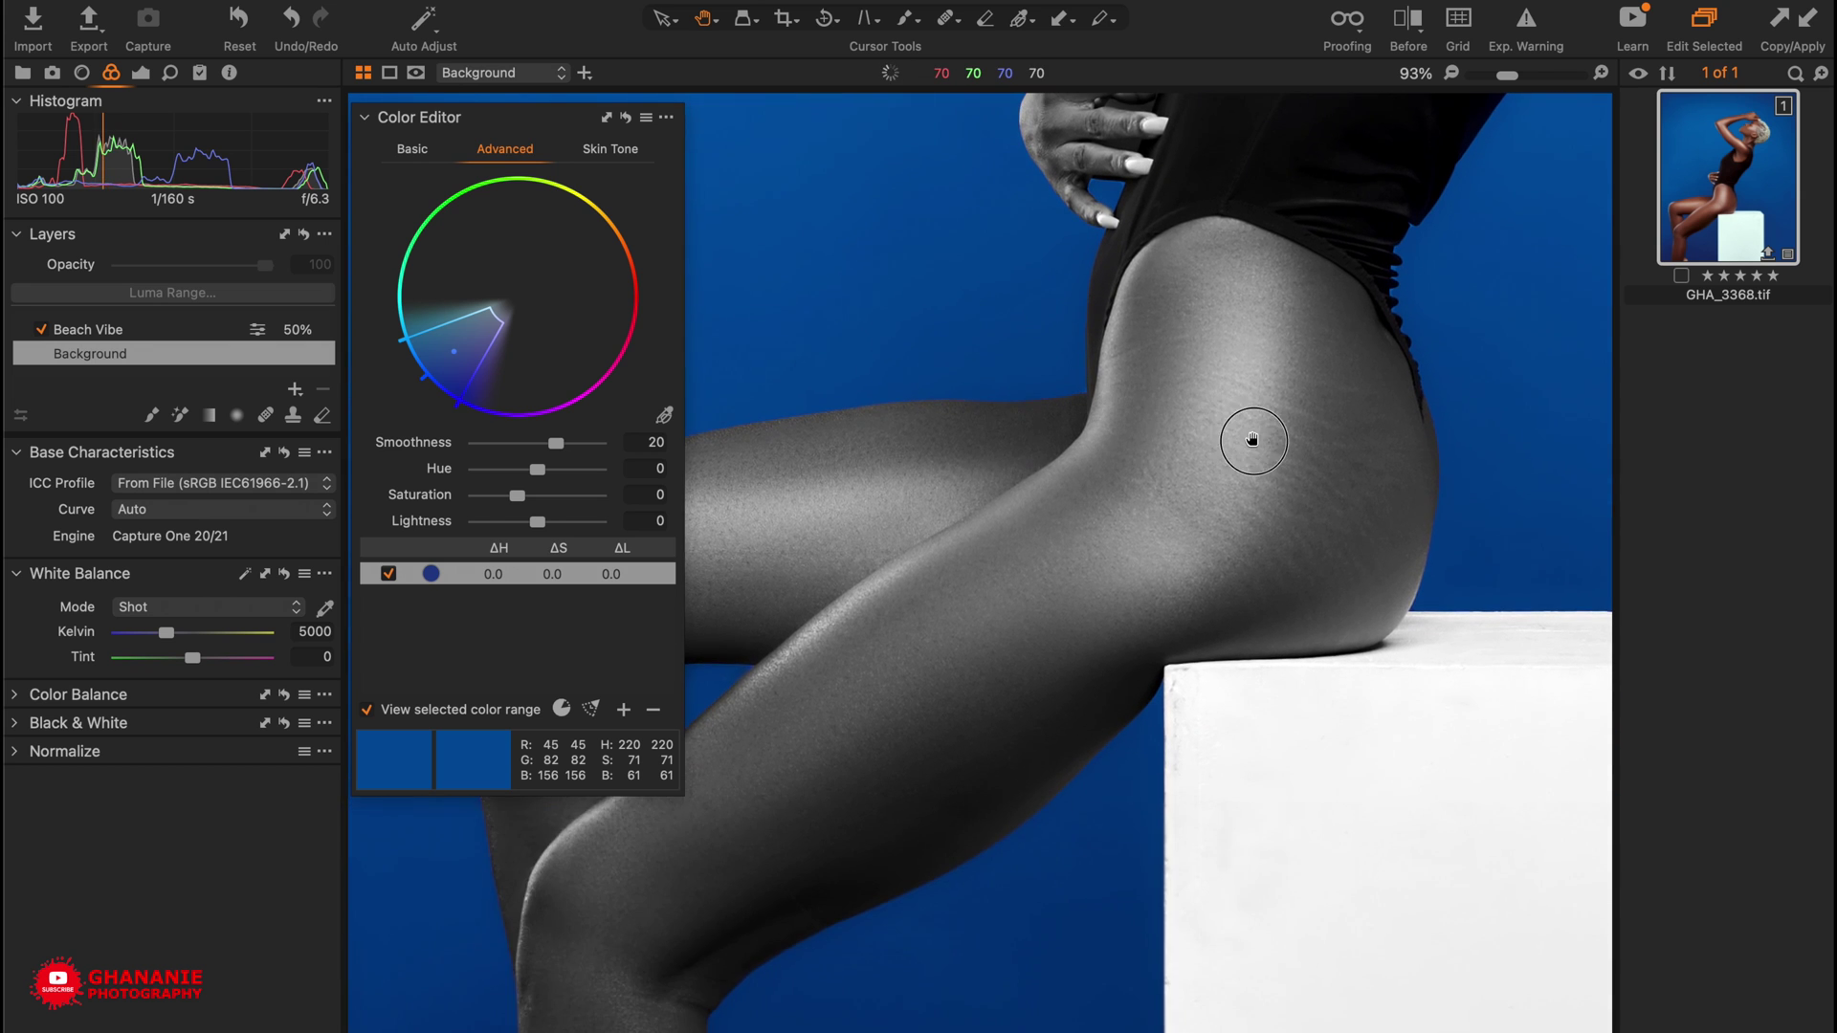
pyautogui.moveTo(1373, 460); pyautogui.dragTo(1123, 910)
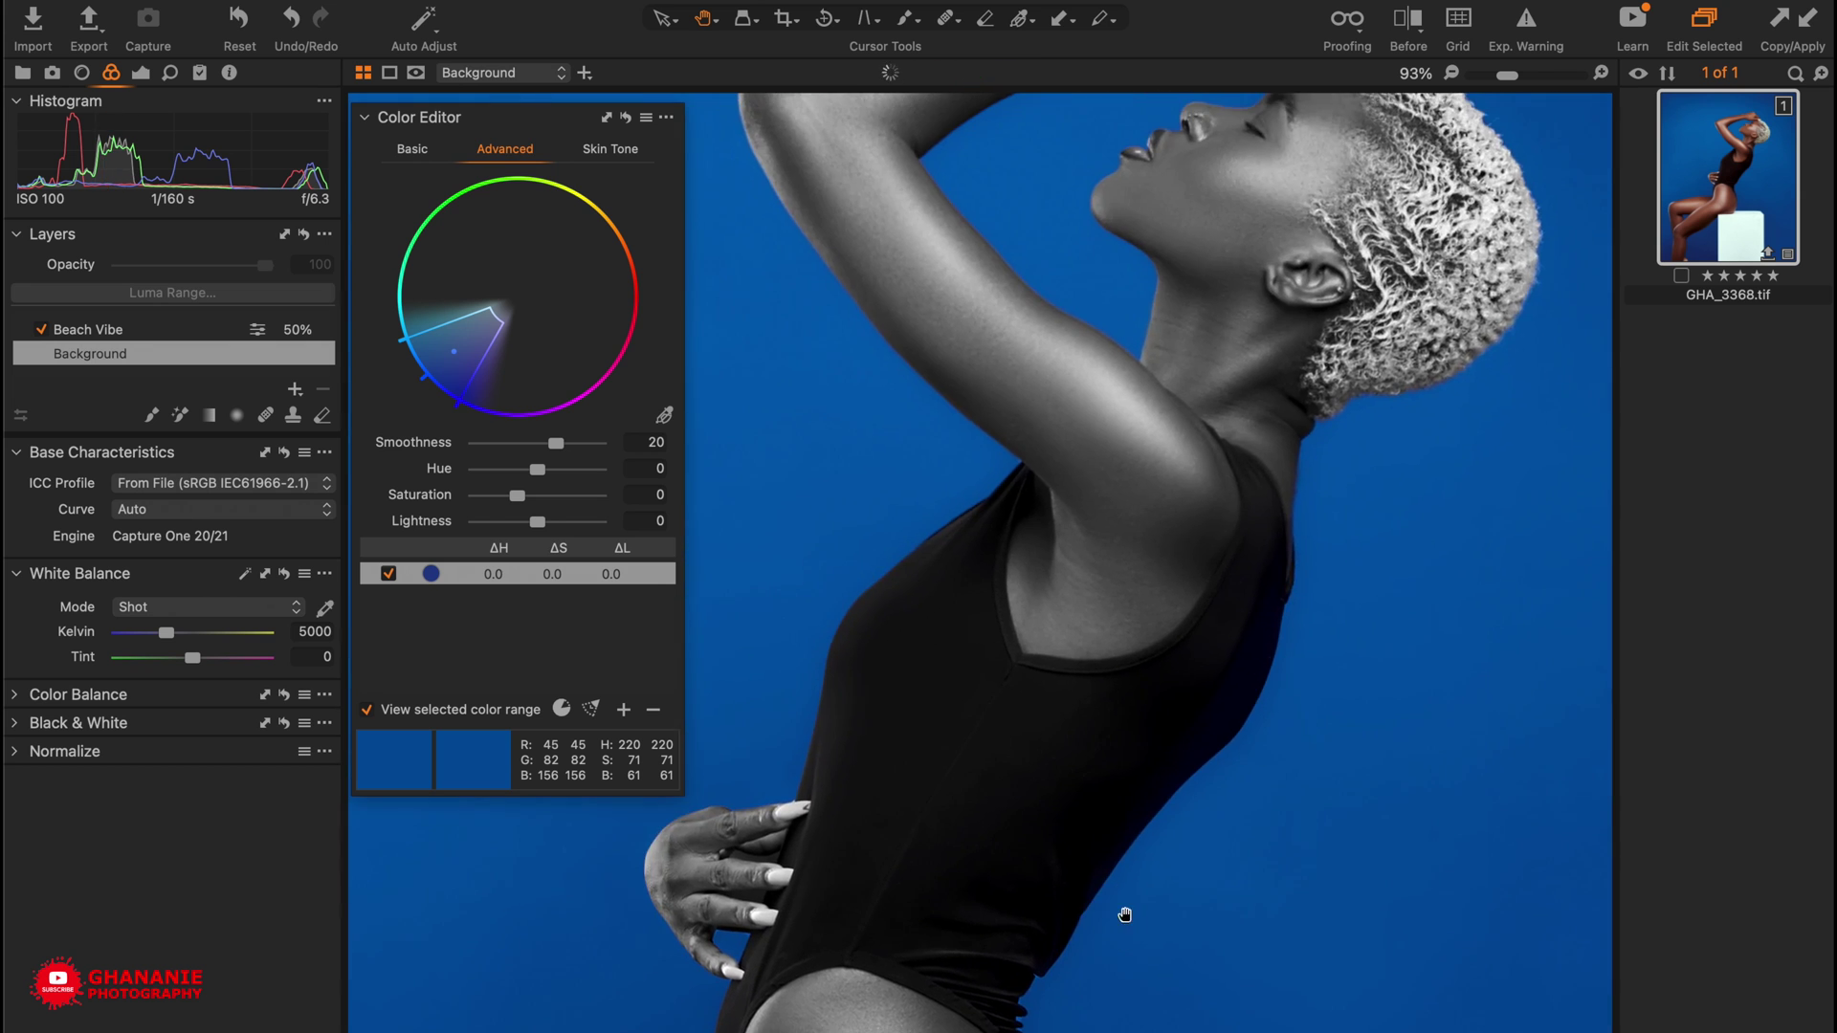
pyautogui.moveTo(1214, 570); pyautogui.dragTo(1218, 870)
pyautogui.moveTo(1208, 657); pyautogui.dragTo(1248, 660)
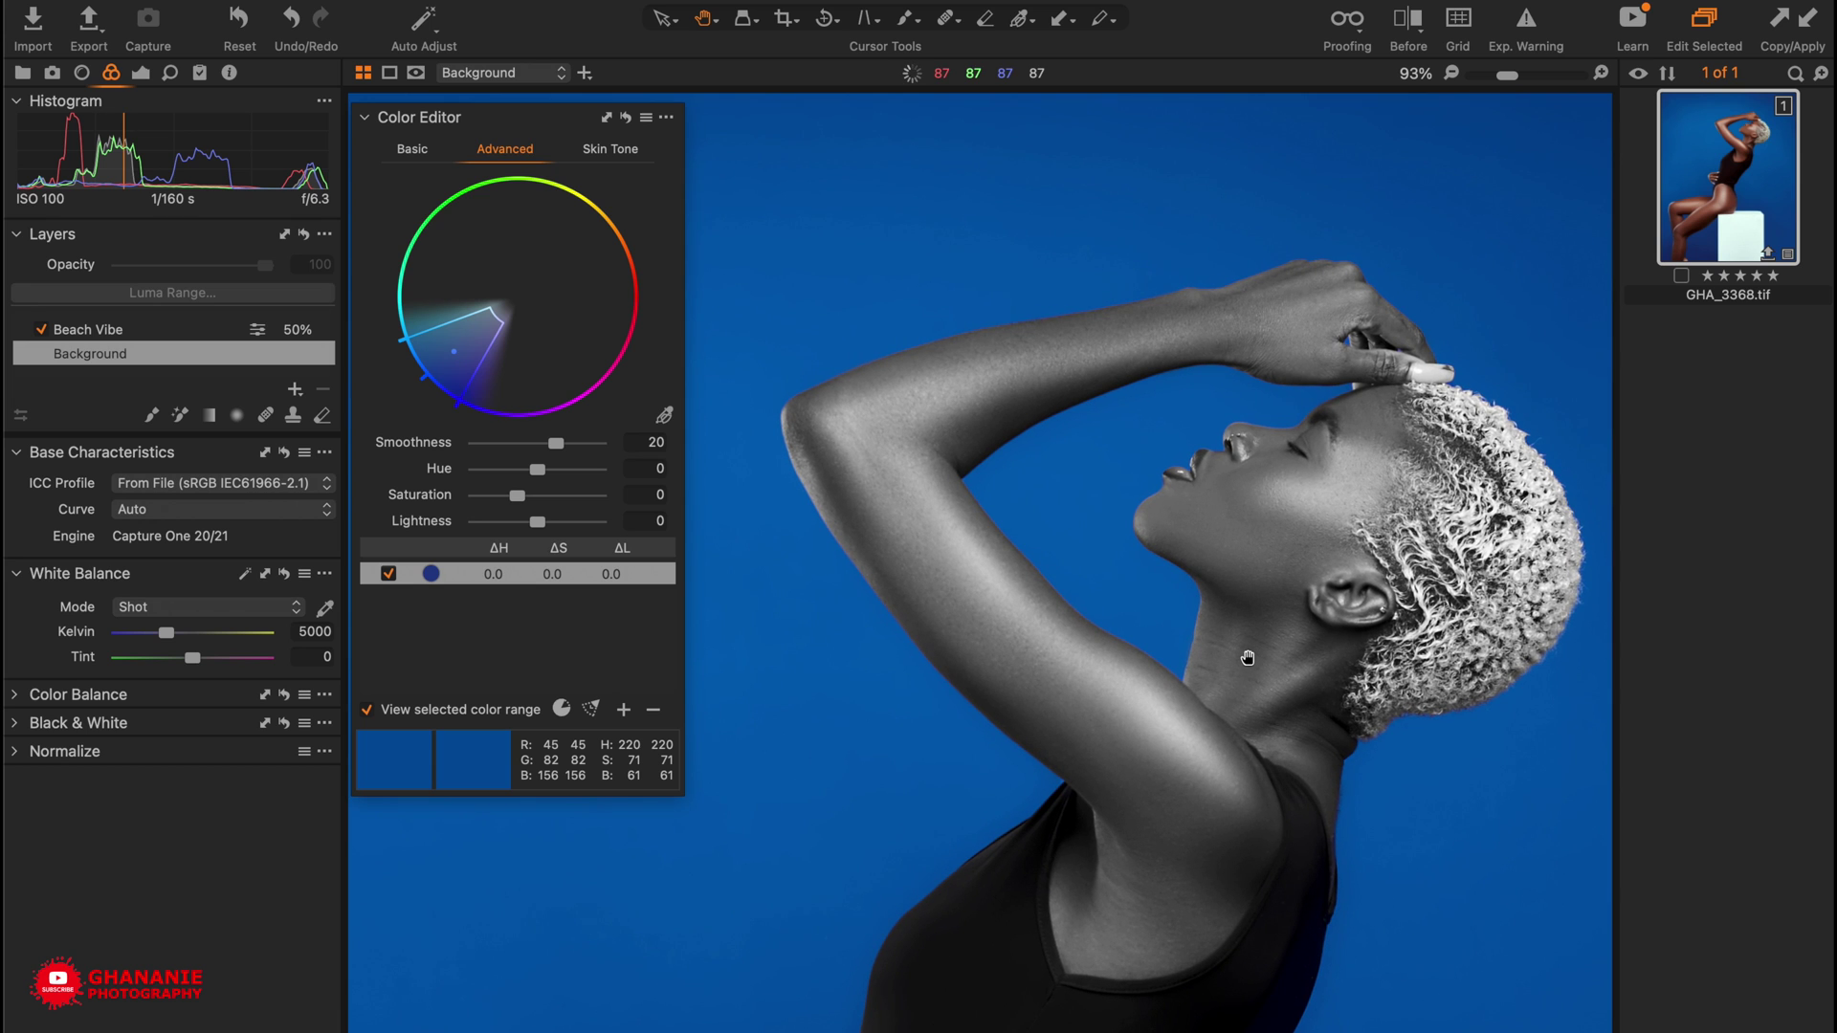
pyautogui.moveTo(1196, 837); pyautogui.dragTo(1189, 349)
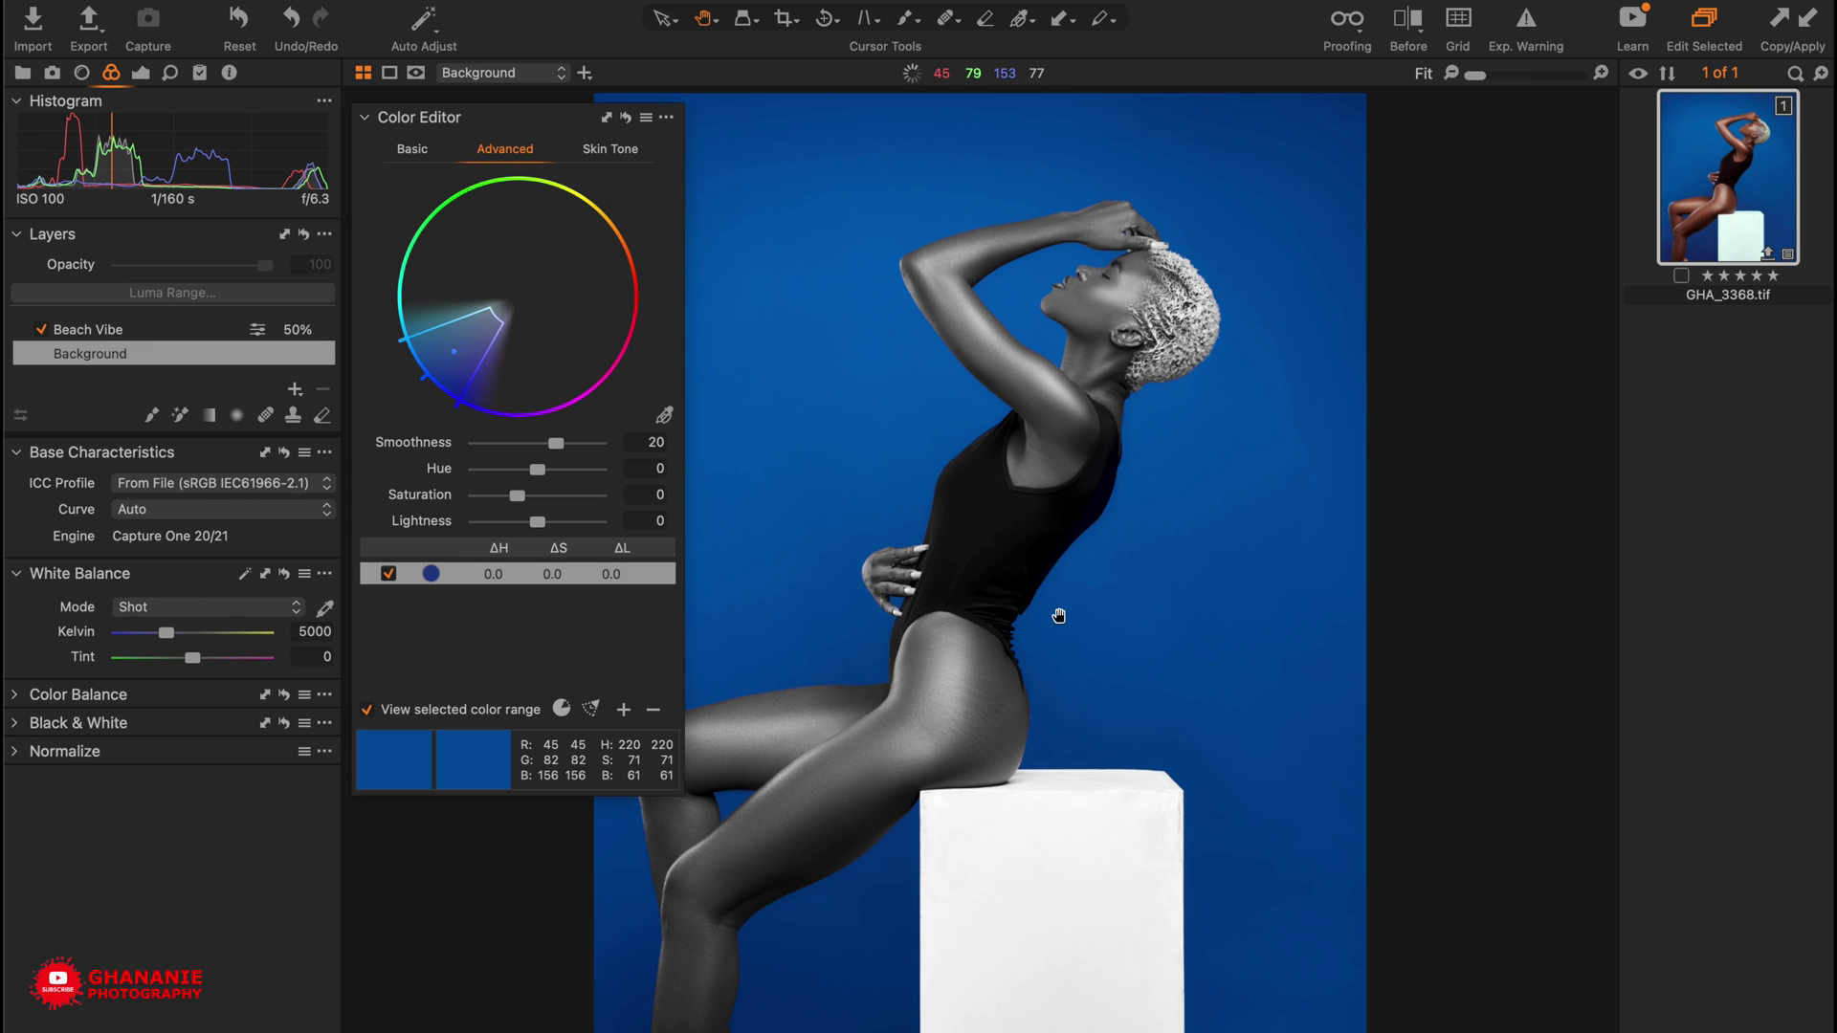
# Widen the sampled blue range slightly on the color wheel and turn off the selected color range preview
pyautogui.click(368, 710)
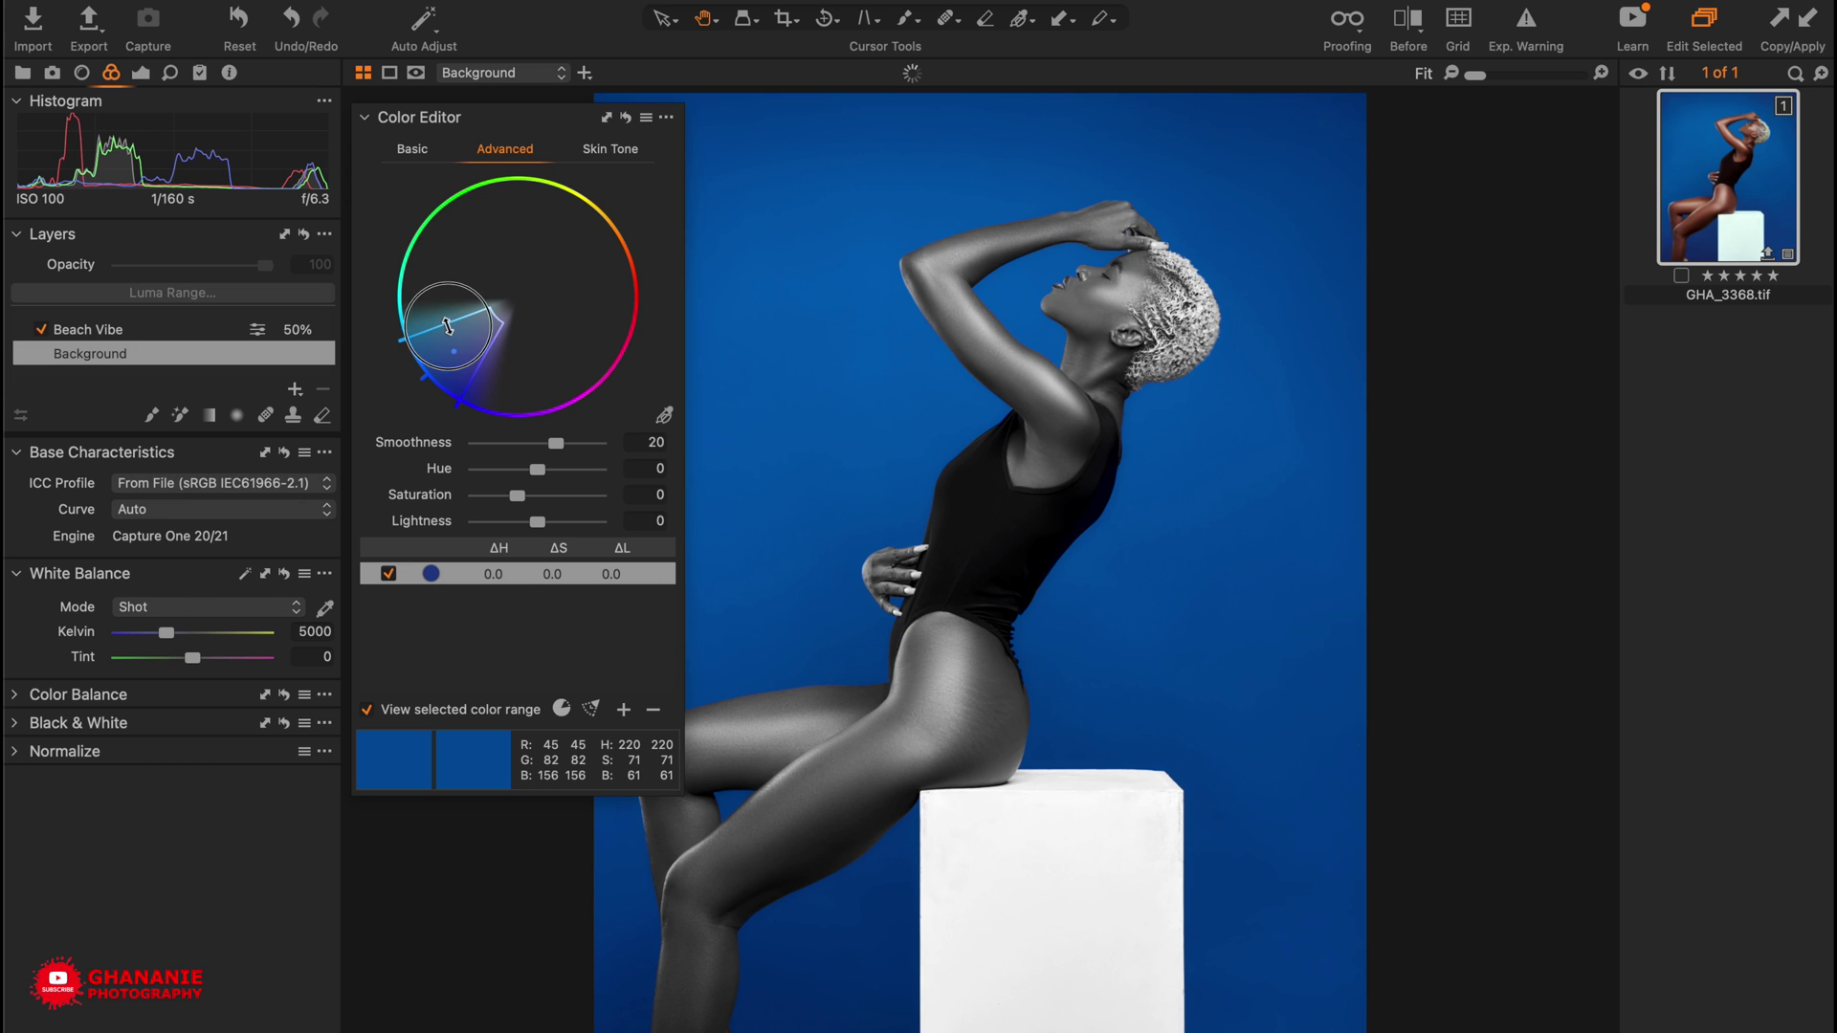
pyautogui.moveTo(455, 333); pyautogui.dragTo(438, 312)
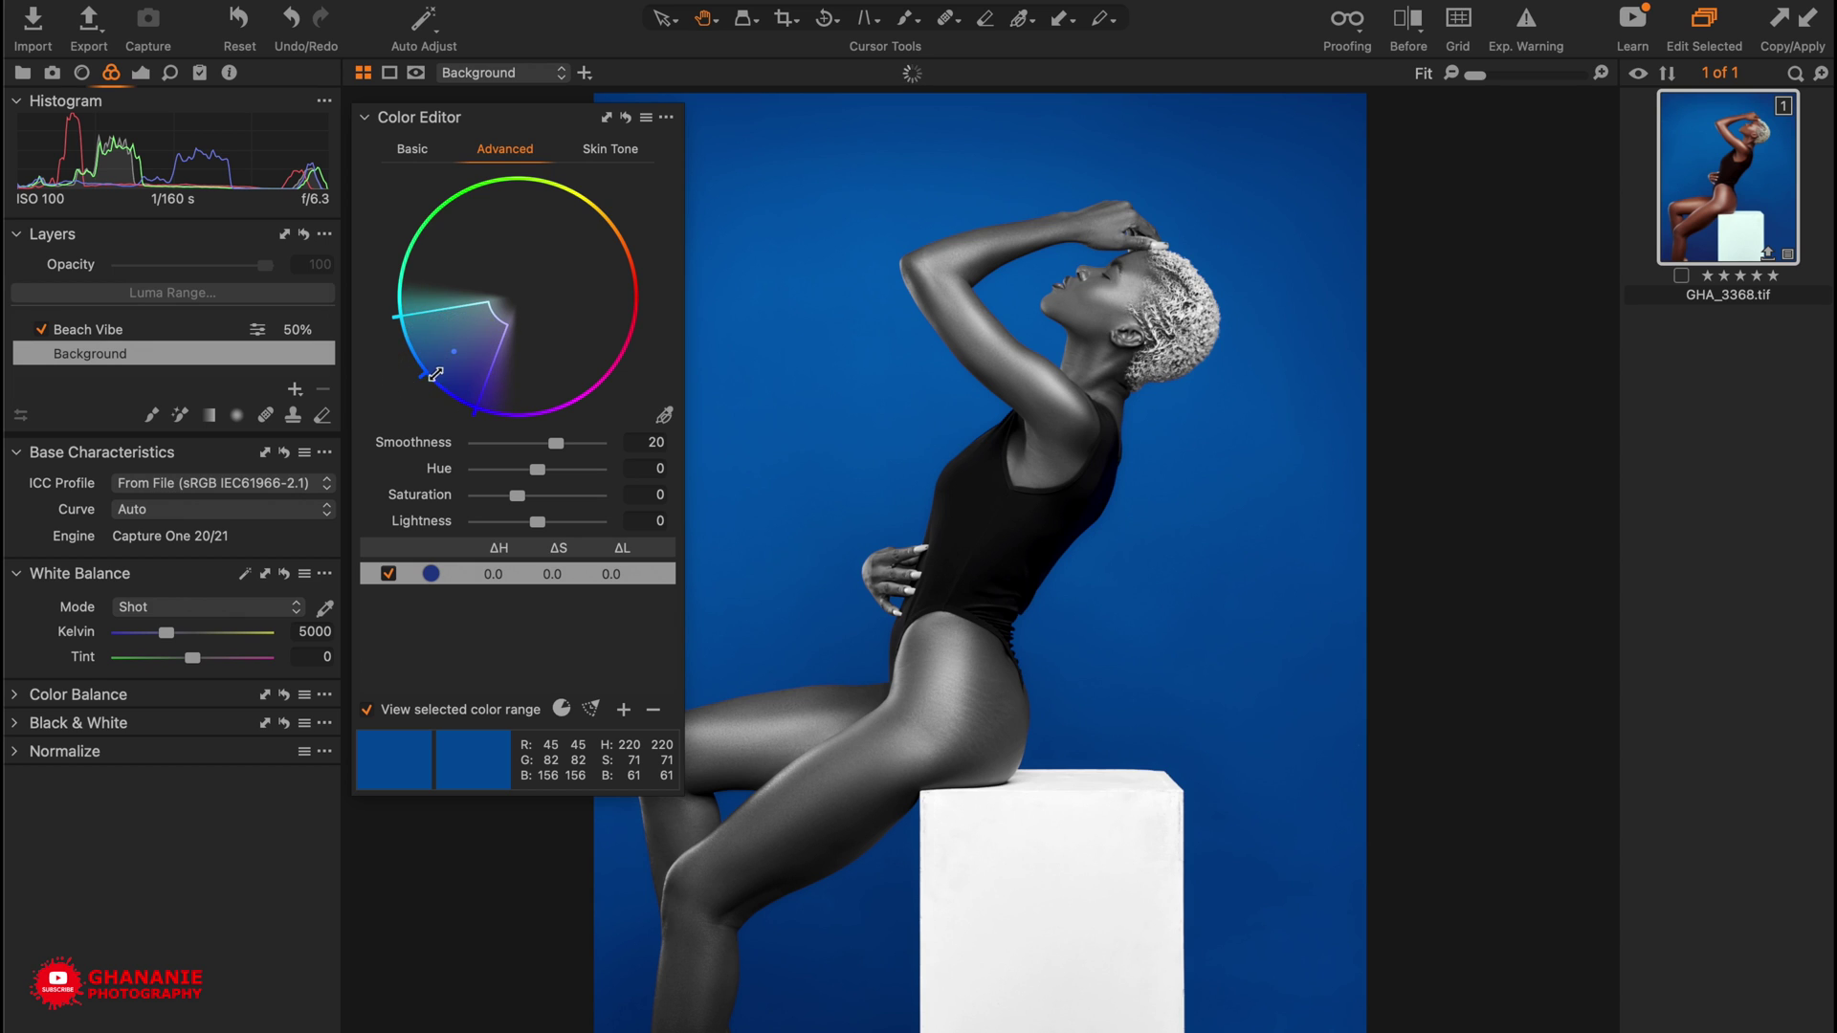
pyautogui.moveTo(432, 319); pyautogui.dragTo(437, 324)
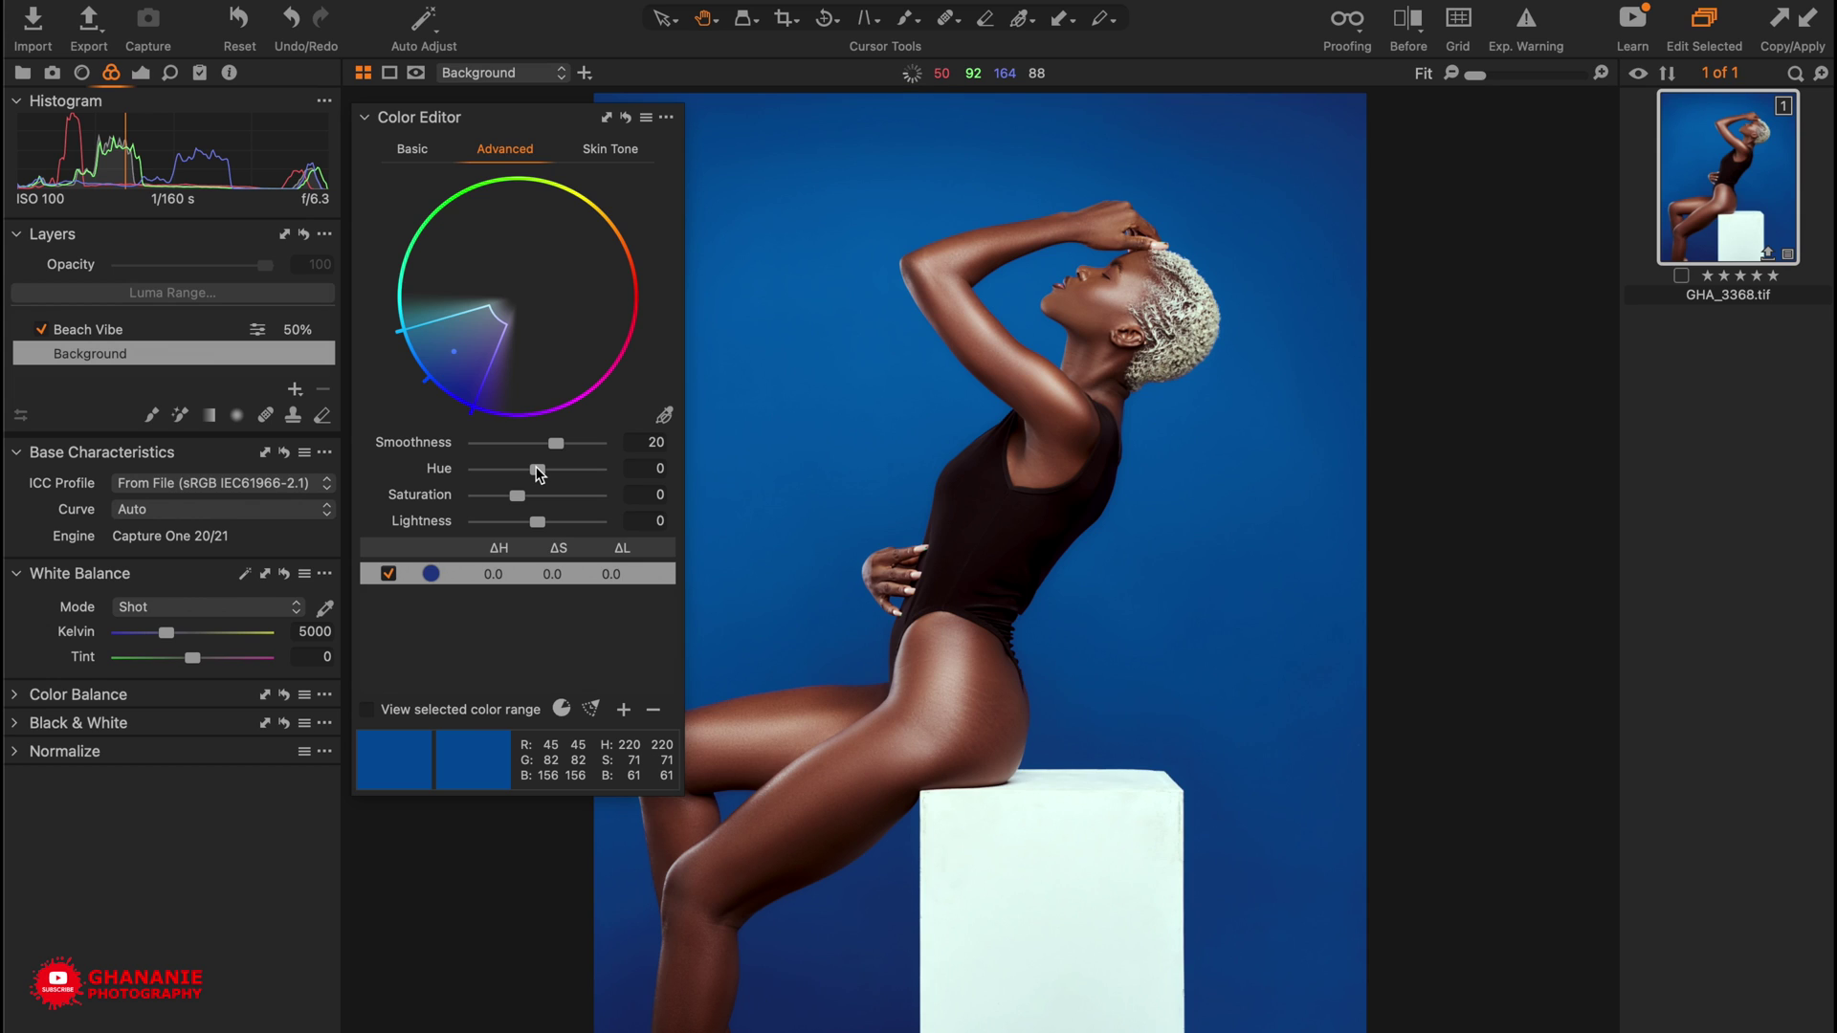
# Test the sampled blue range's hue at both extremes, -30 and 30, and leave it at 30
pyautogui.moveTo(538, 471); pyautogui.dragTo(637, 473)
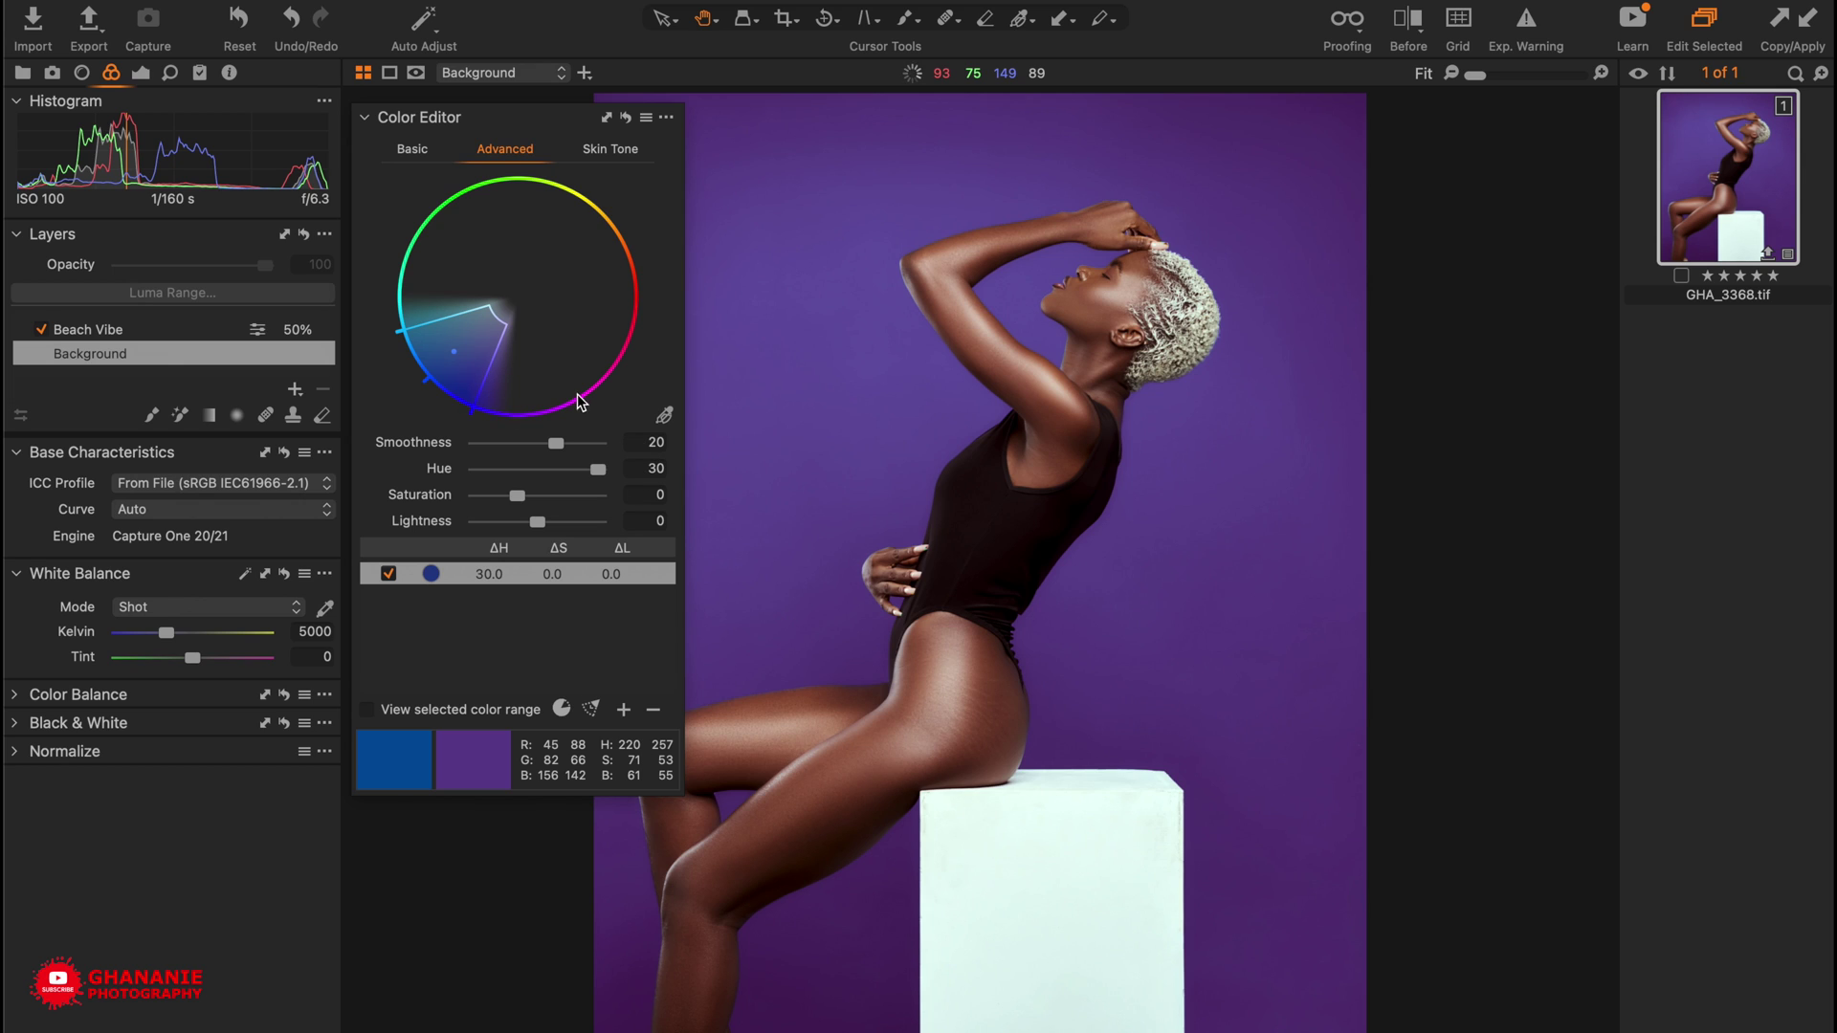
pyautogui.moveTo(597, 473); pyautogui.dragTo(475, 471)
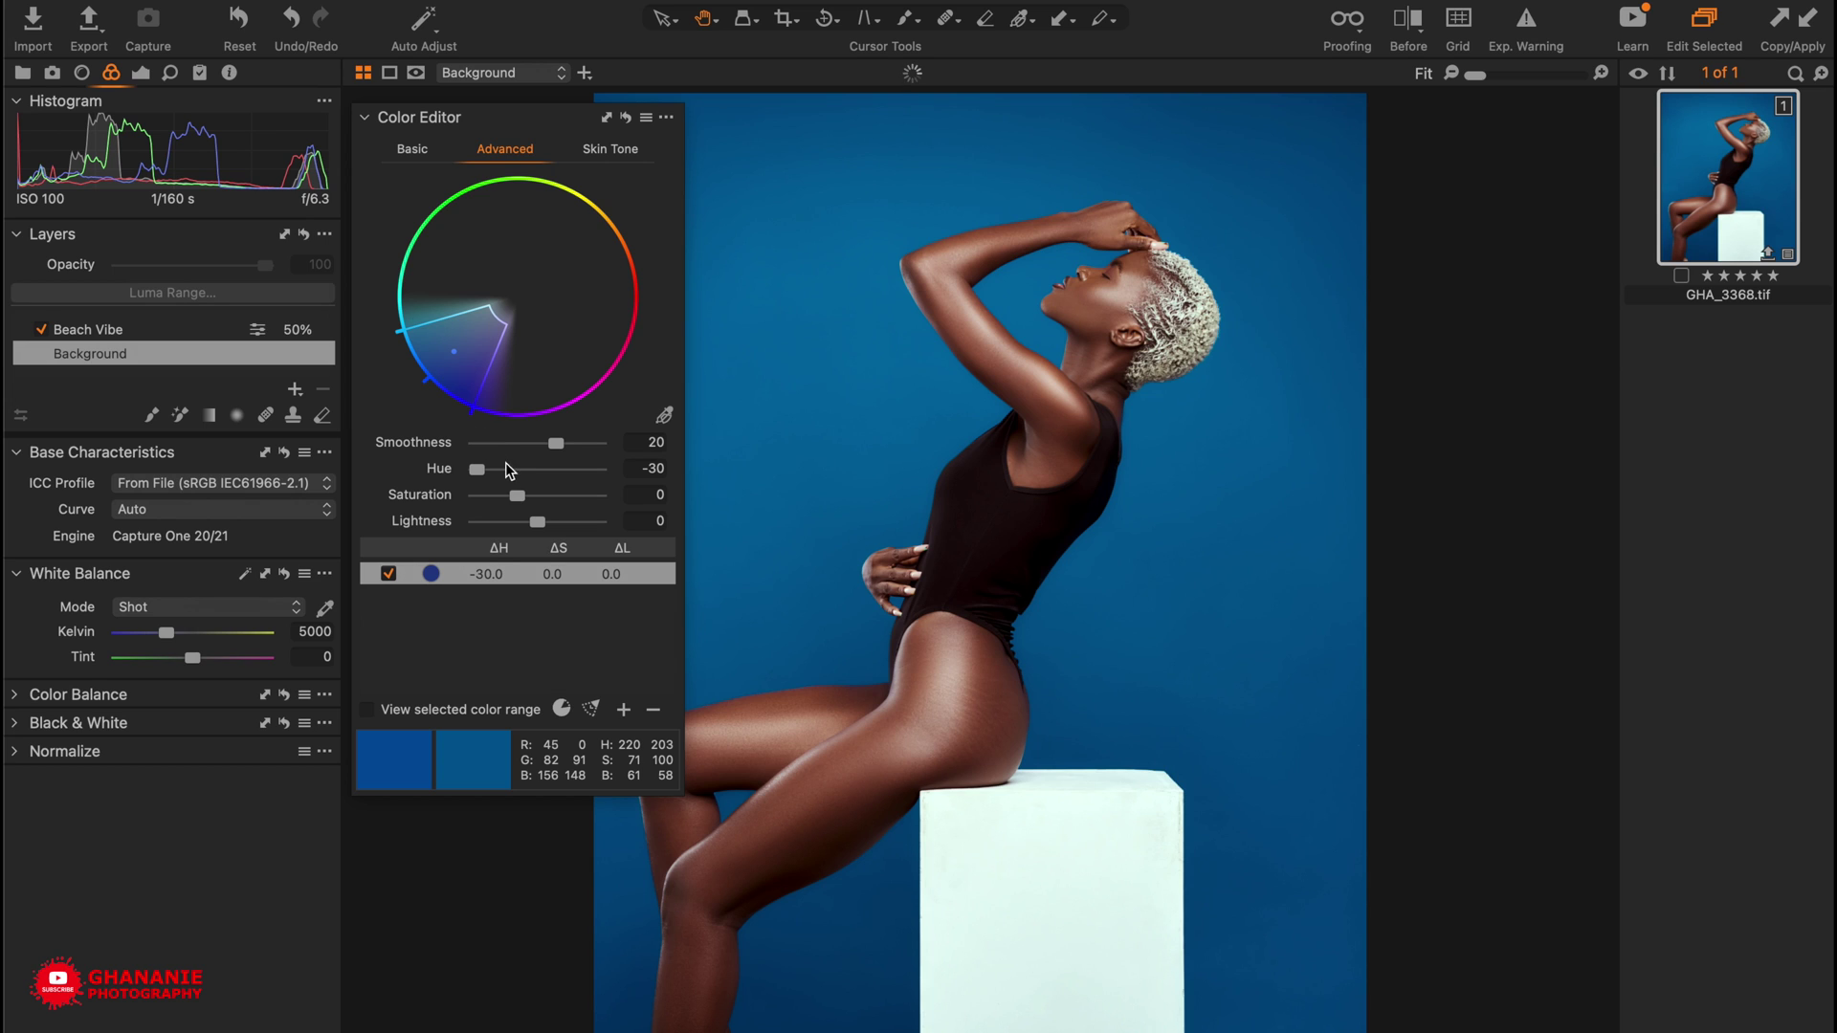
pyautogui.doubleClick(477, 470)
pyautogui.moveTo(542, 476); pyautogui.dragTo(476, 471)
pyautogui.moveTo(483, 472); pyautogui.dragTo(643, 465)
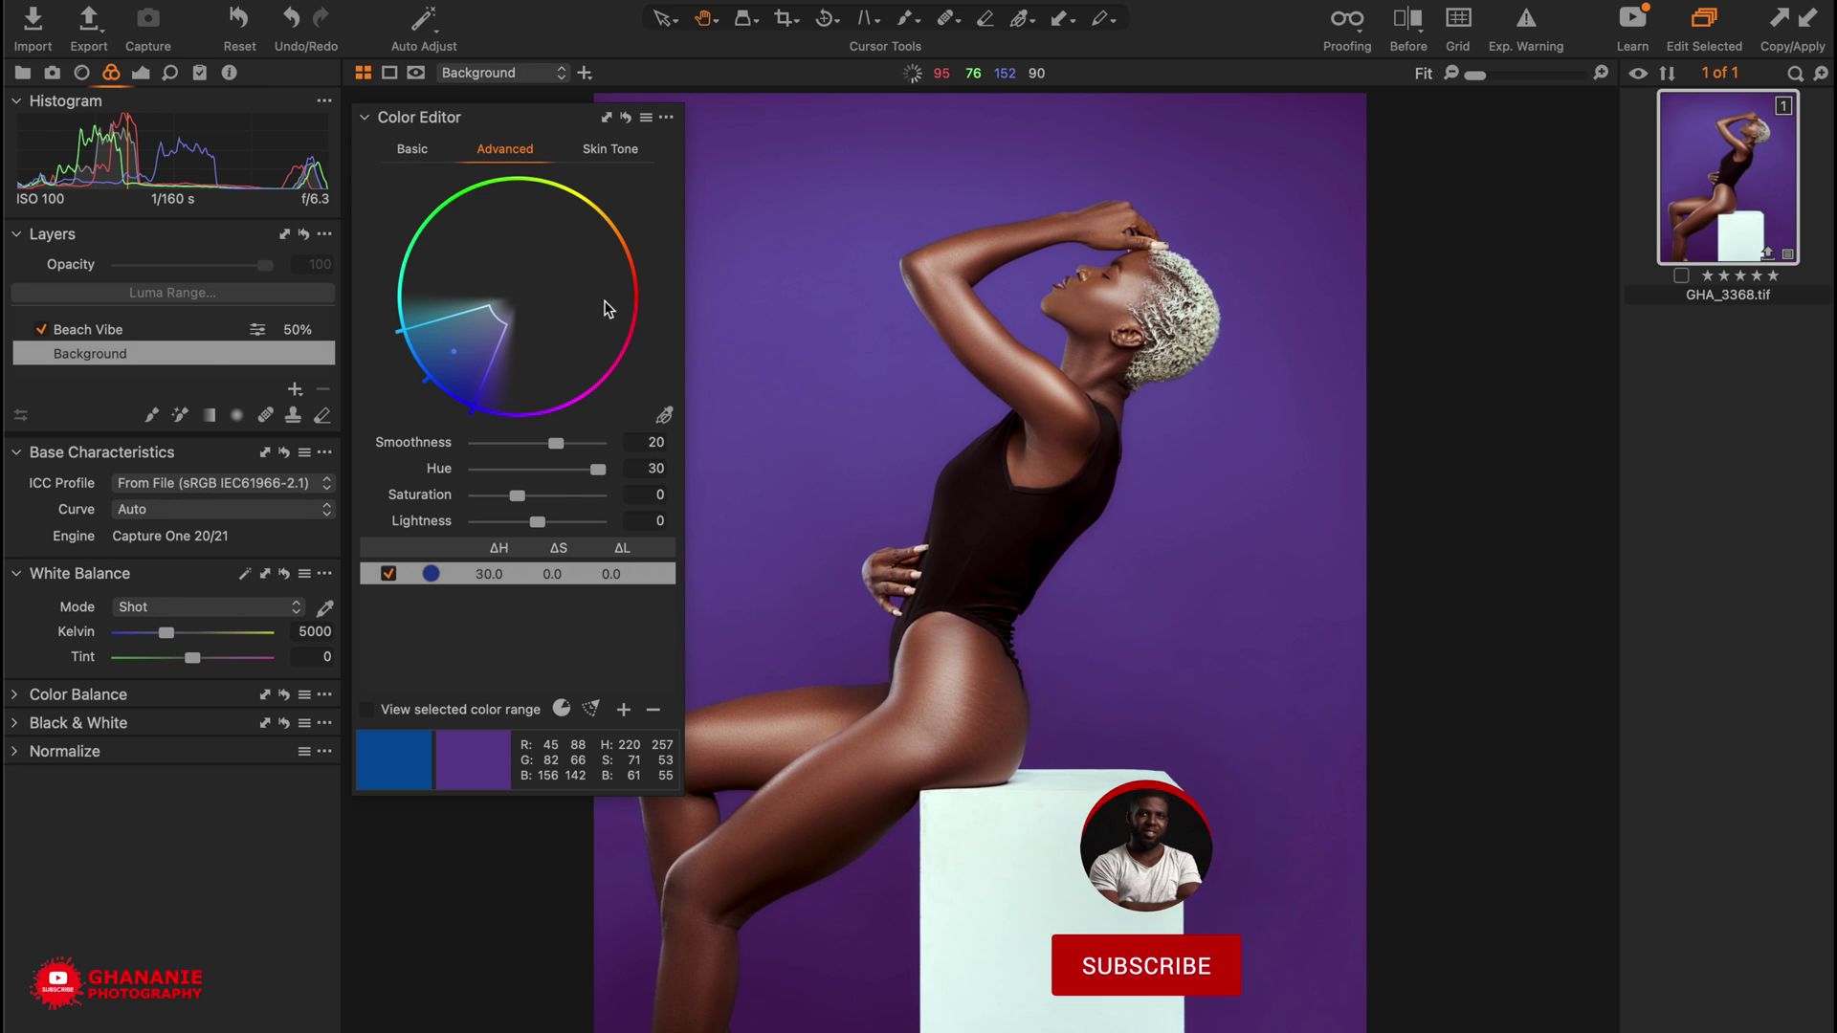
# Sample the backdrop three more times as additional Advanced color ranges, setting each new range's hue to 30
pyautogui.click(664, 417)
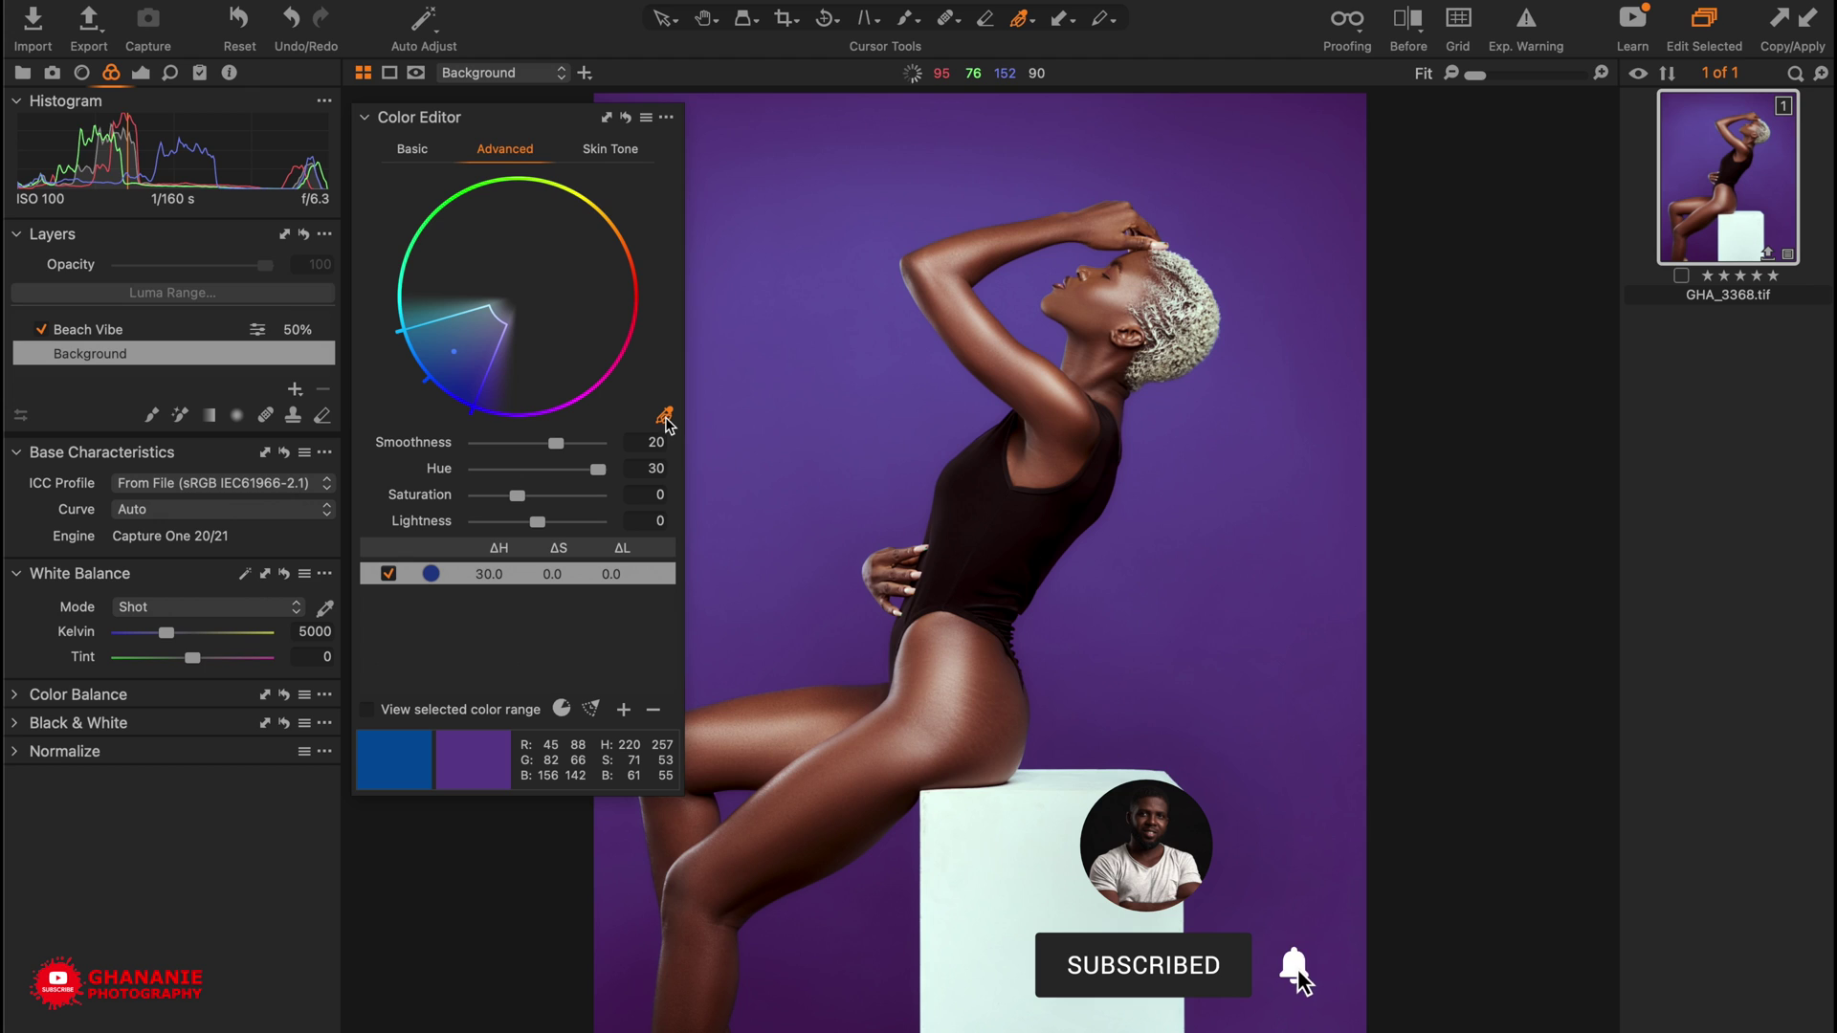
pyautogui.click(1079, 674)
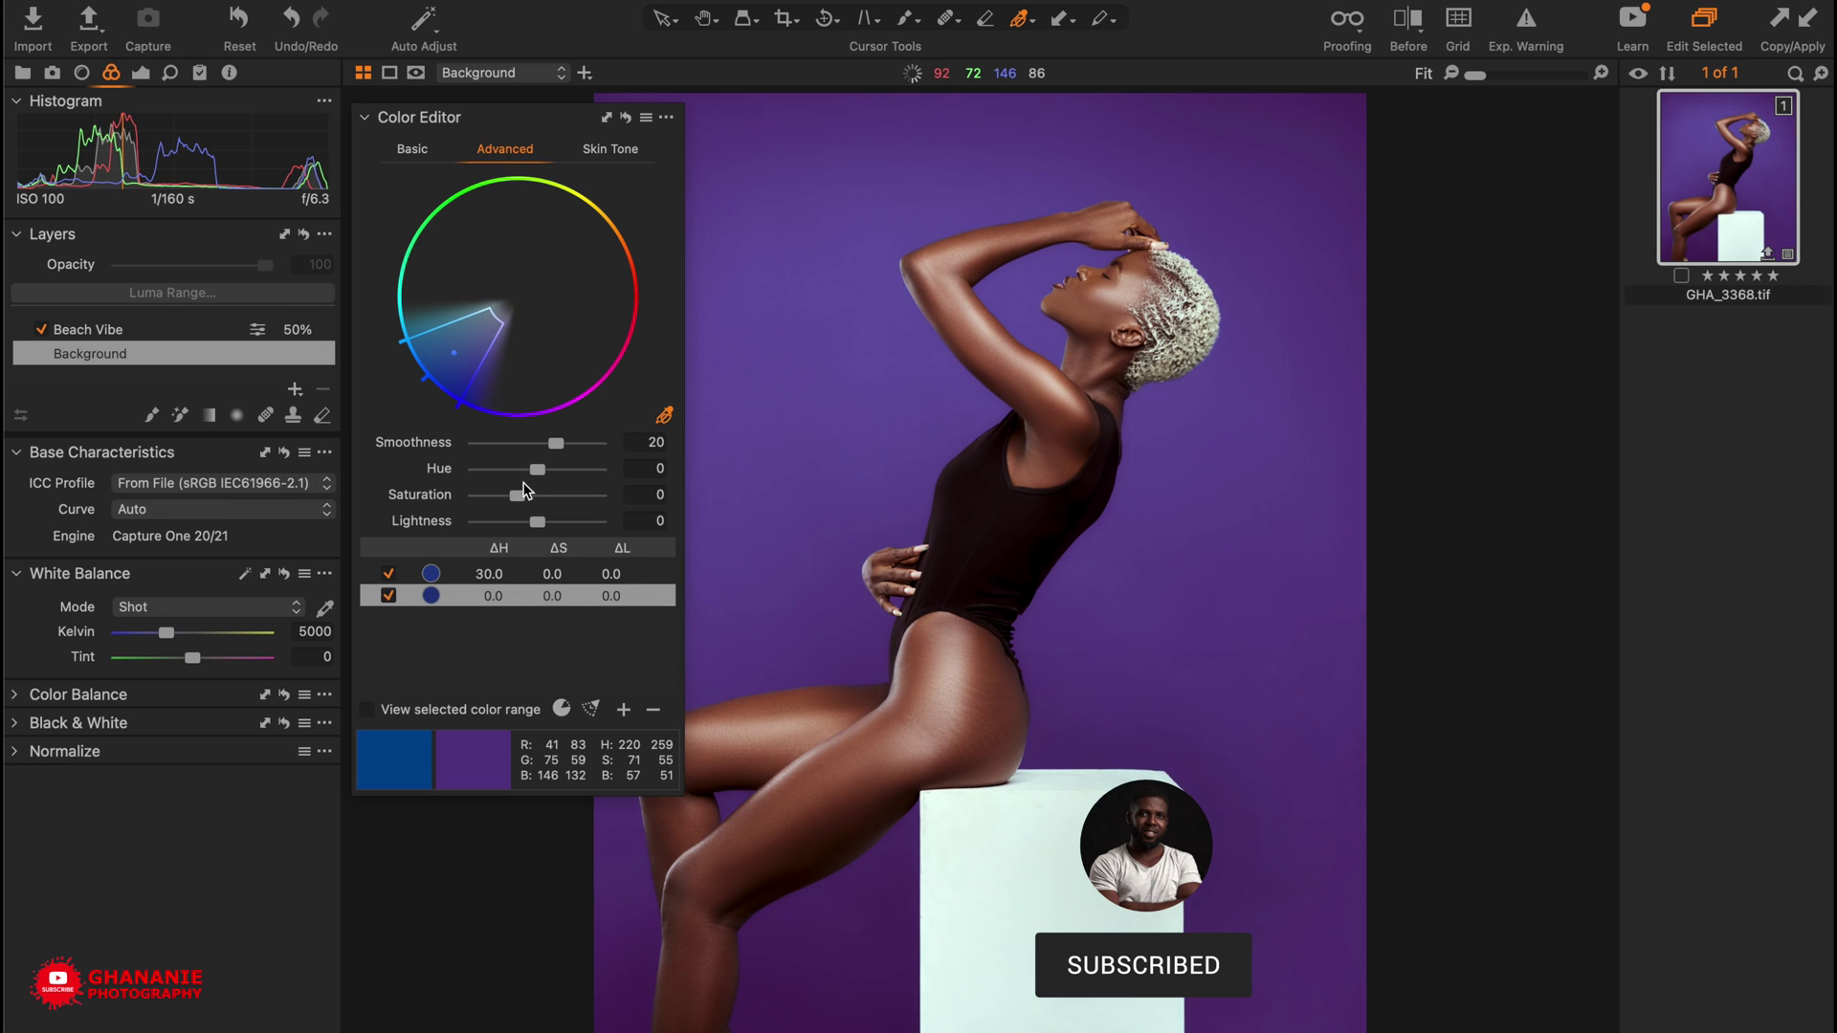
pyautogui.moveTo(537, 470); pyautogui.dragTo(617, 483)
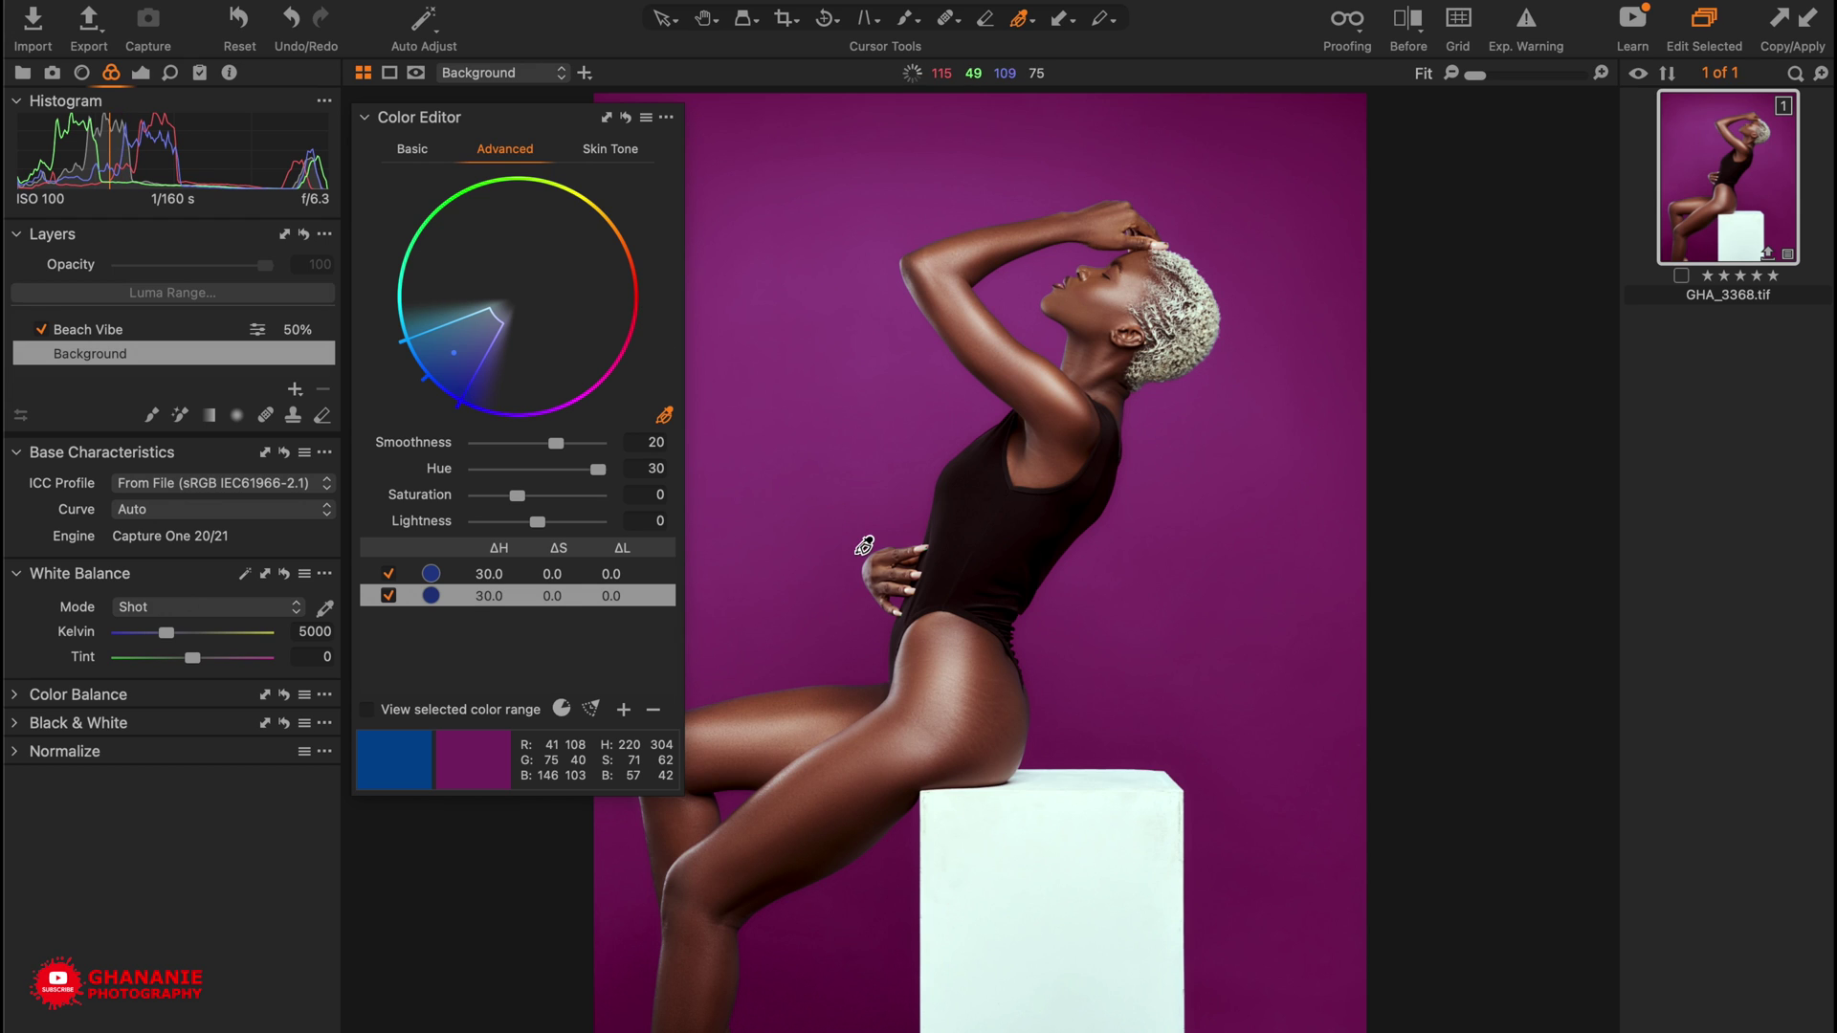
pyautogui.click(1150, 688)
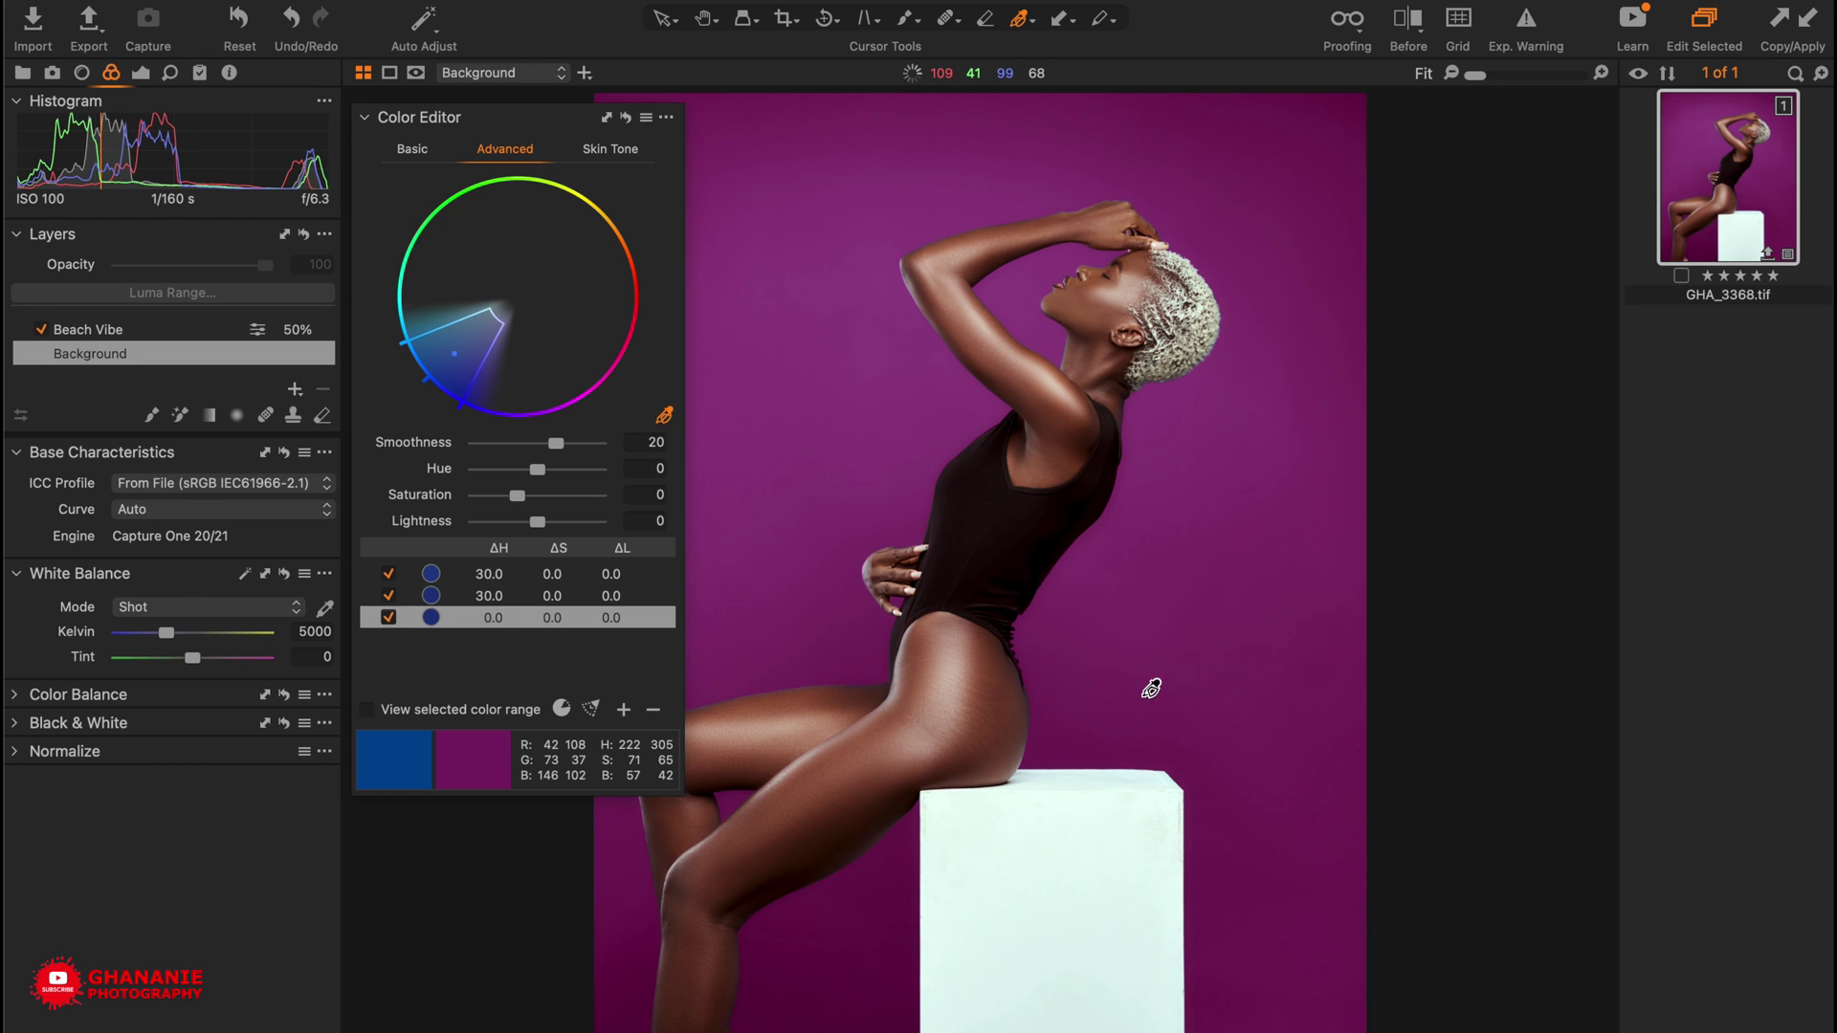
pyautogui.moveTo(538, 479); pyautogui.dragTo(658, 485)
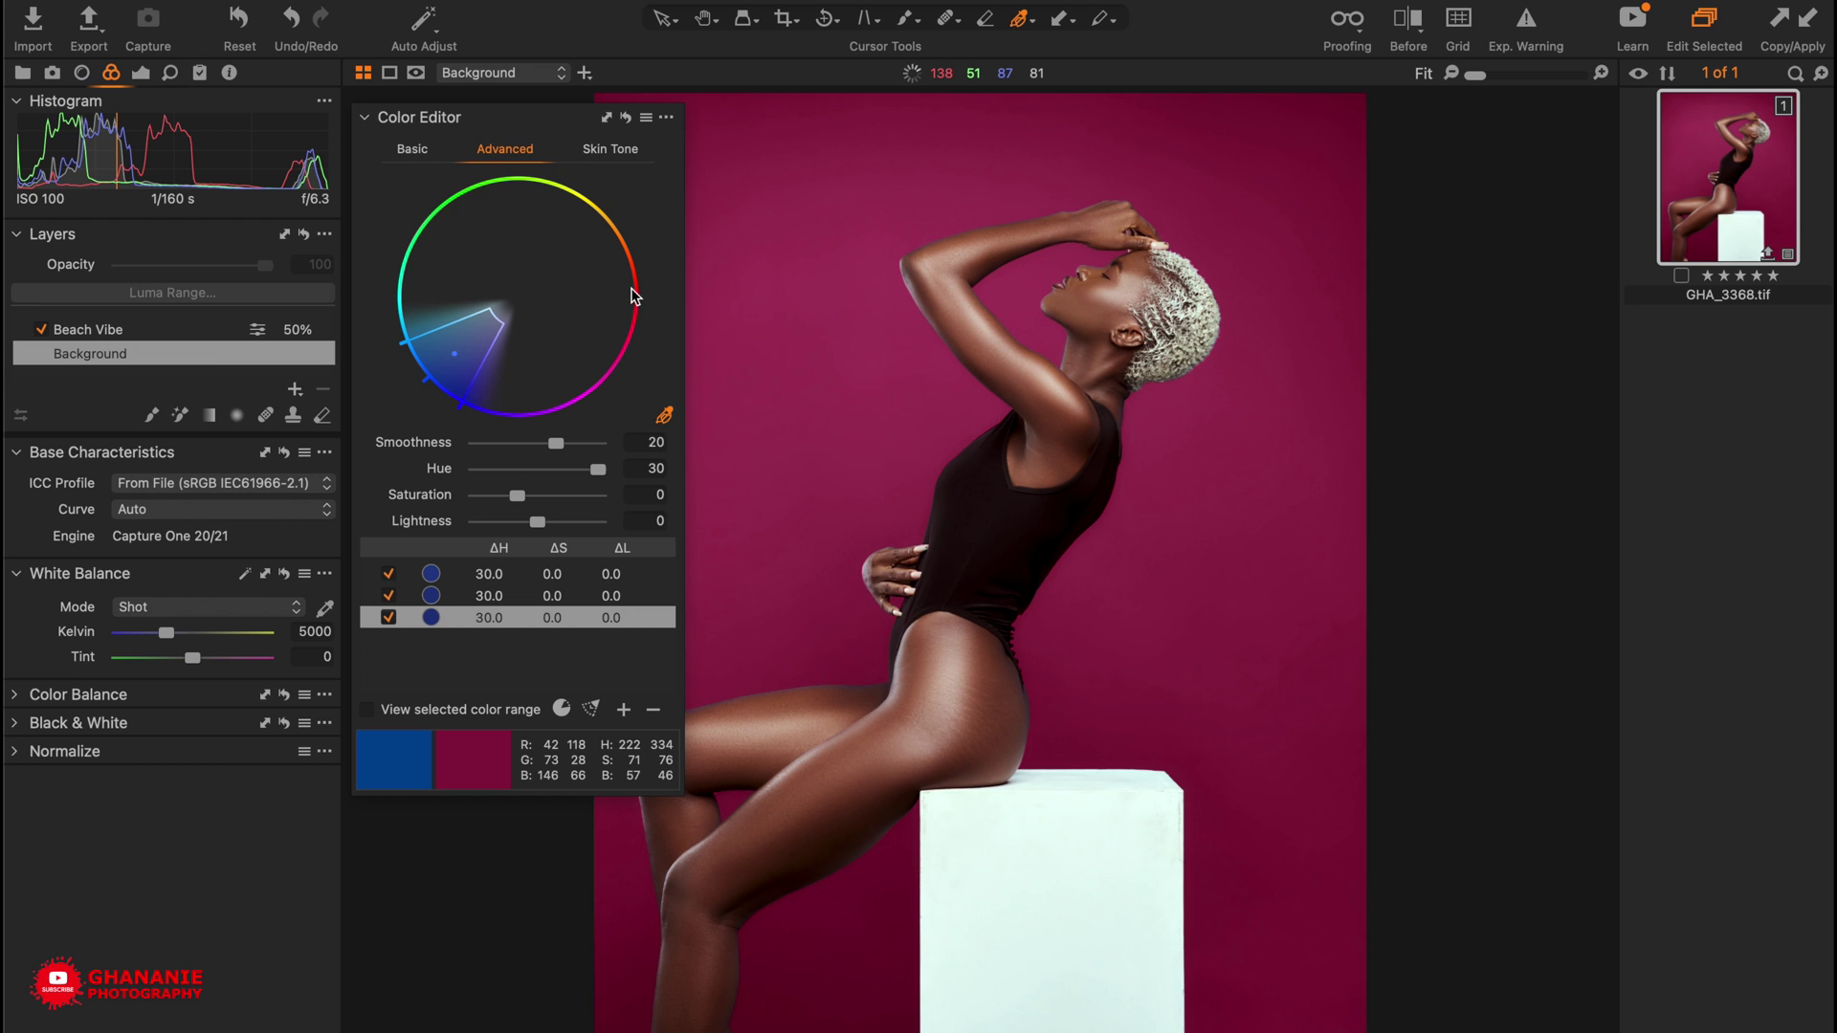
pyautogui.click(1076, 680)
pyautogui.moveTo(536, 467); pyautogui.dragTo(658, 468)
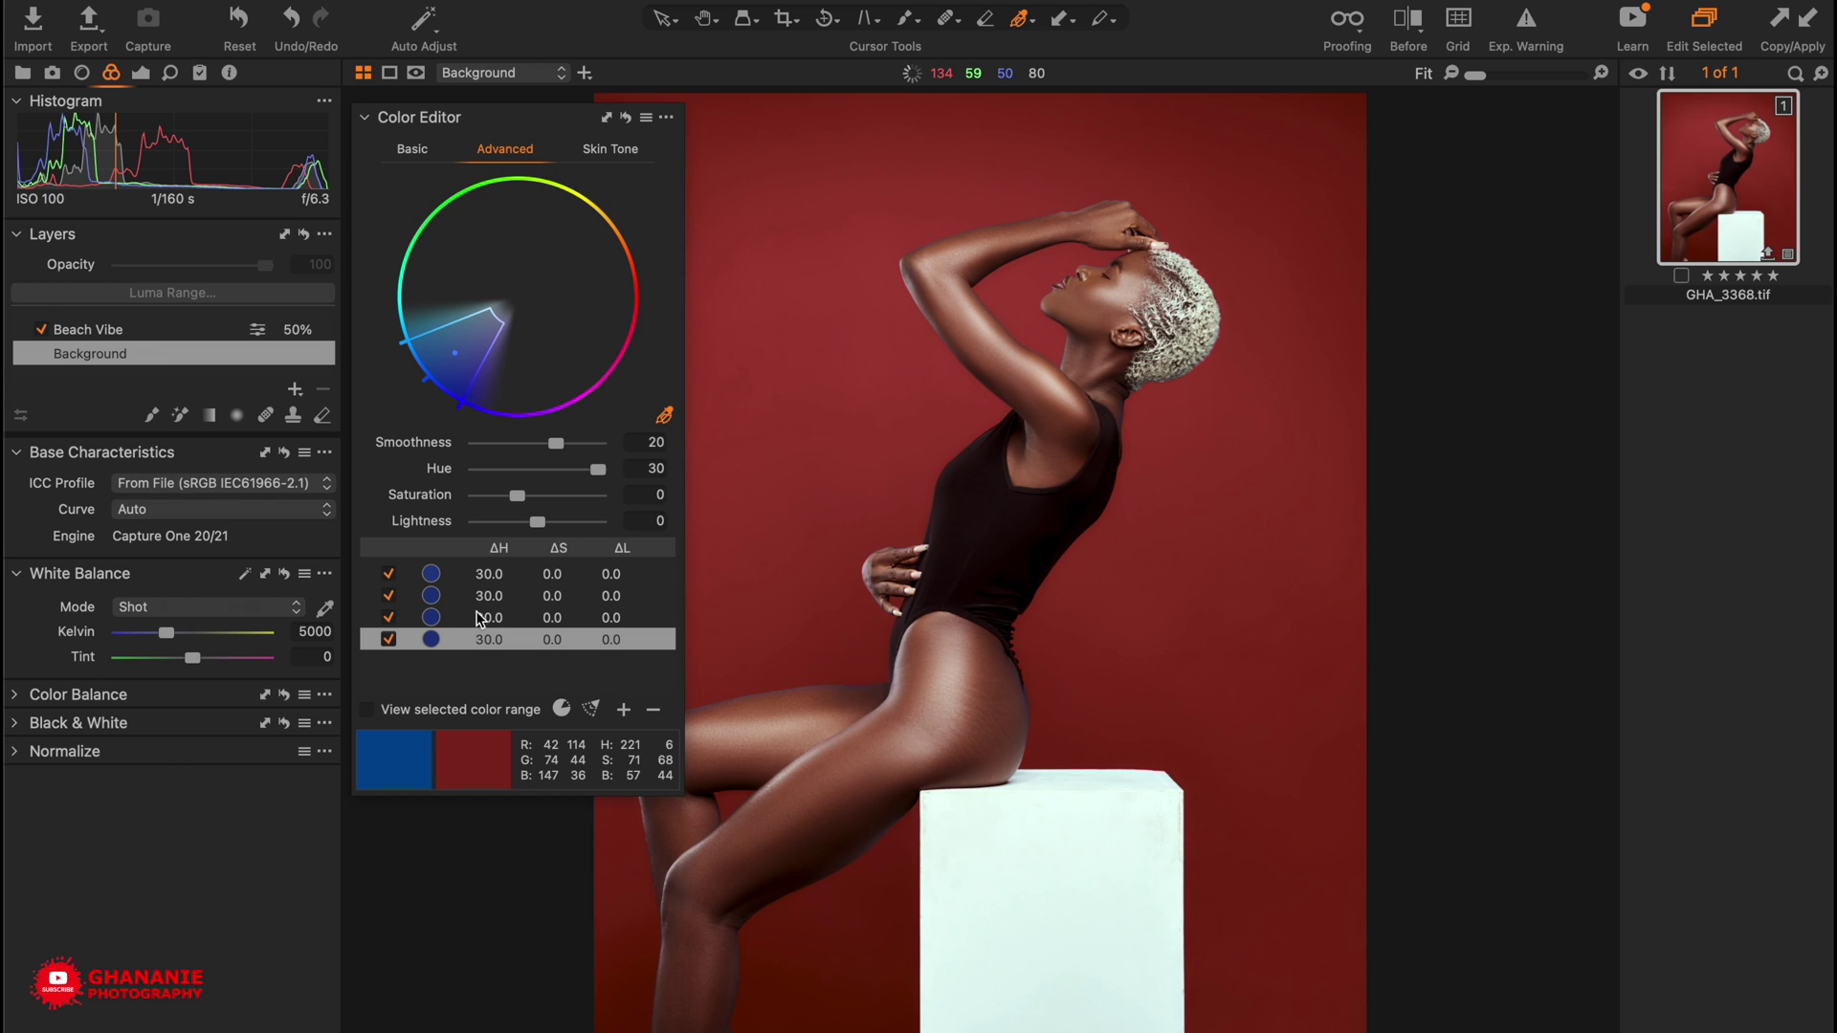
# Delete the three additional color ranges, keeping only the first sampled blue range
pyautogui.click(528, 646)
pyautogui.press('BackSpace')
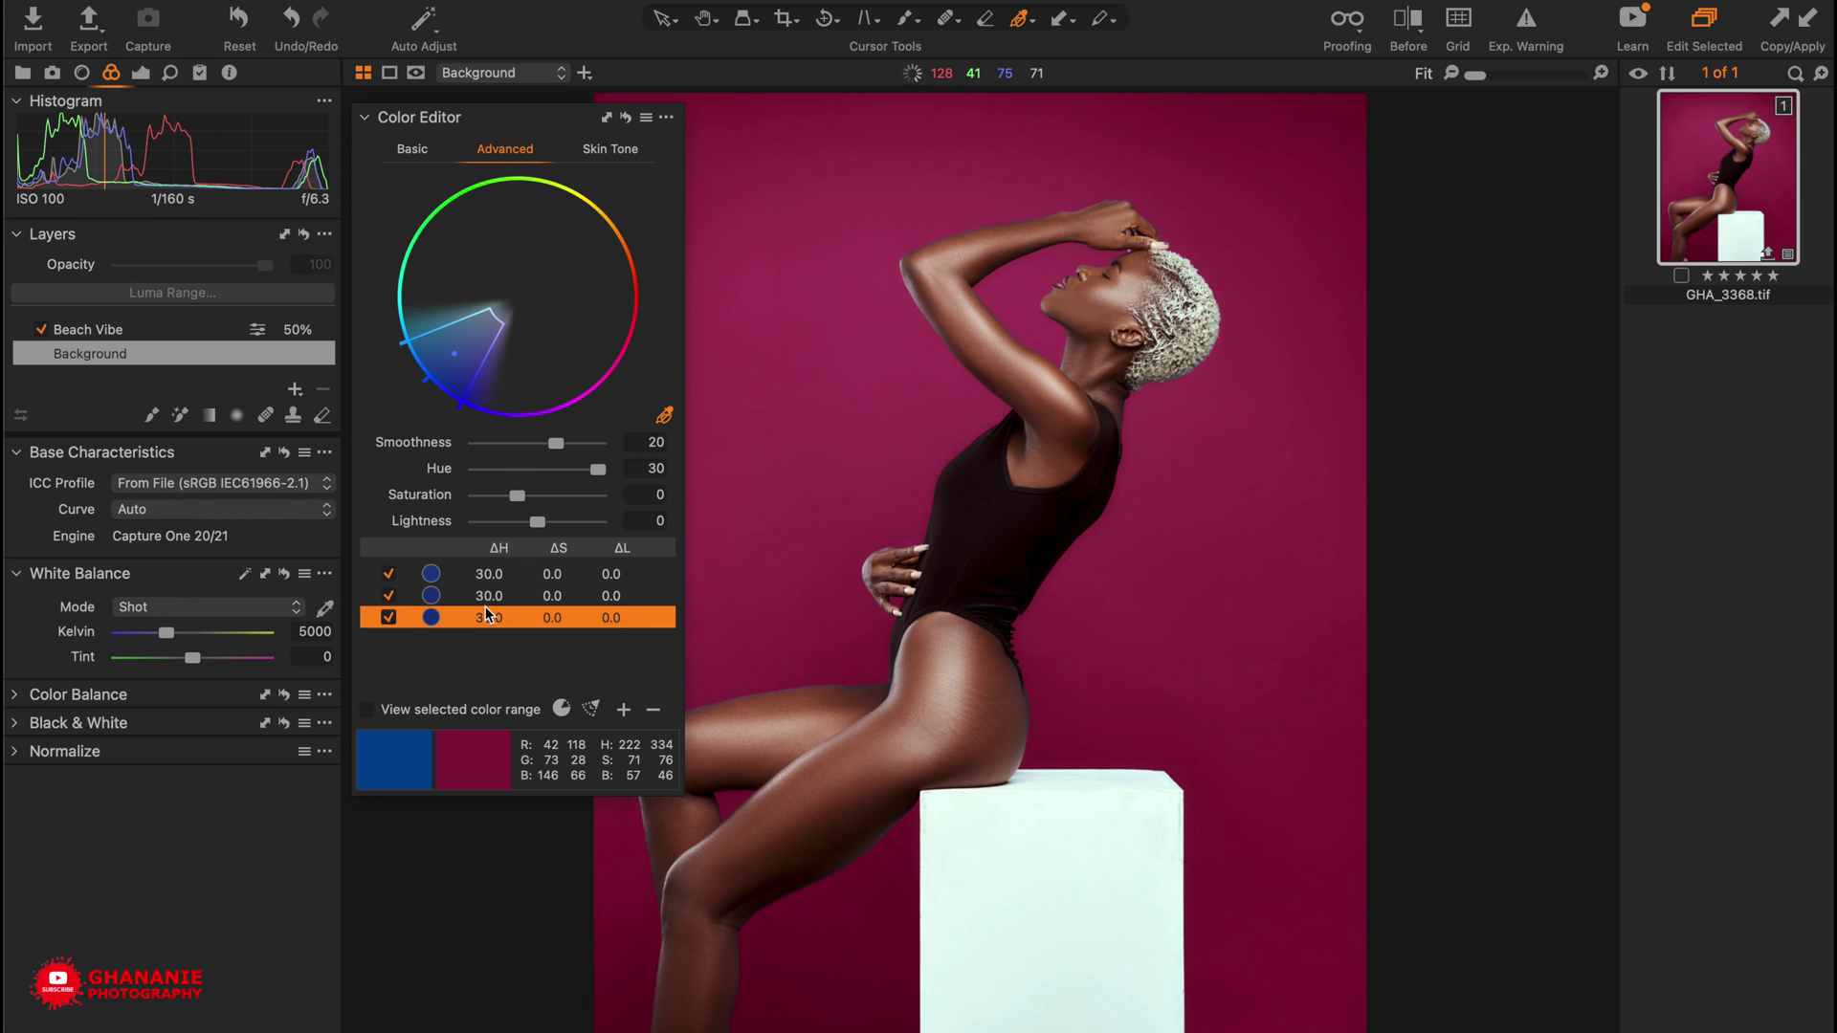
pyautogui.press('BackSpace')
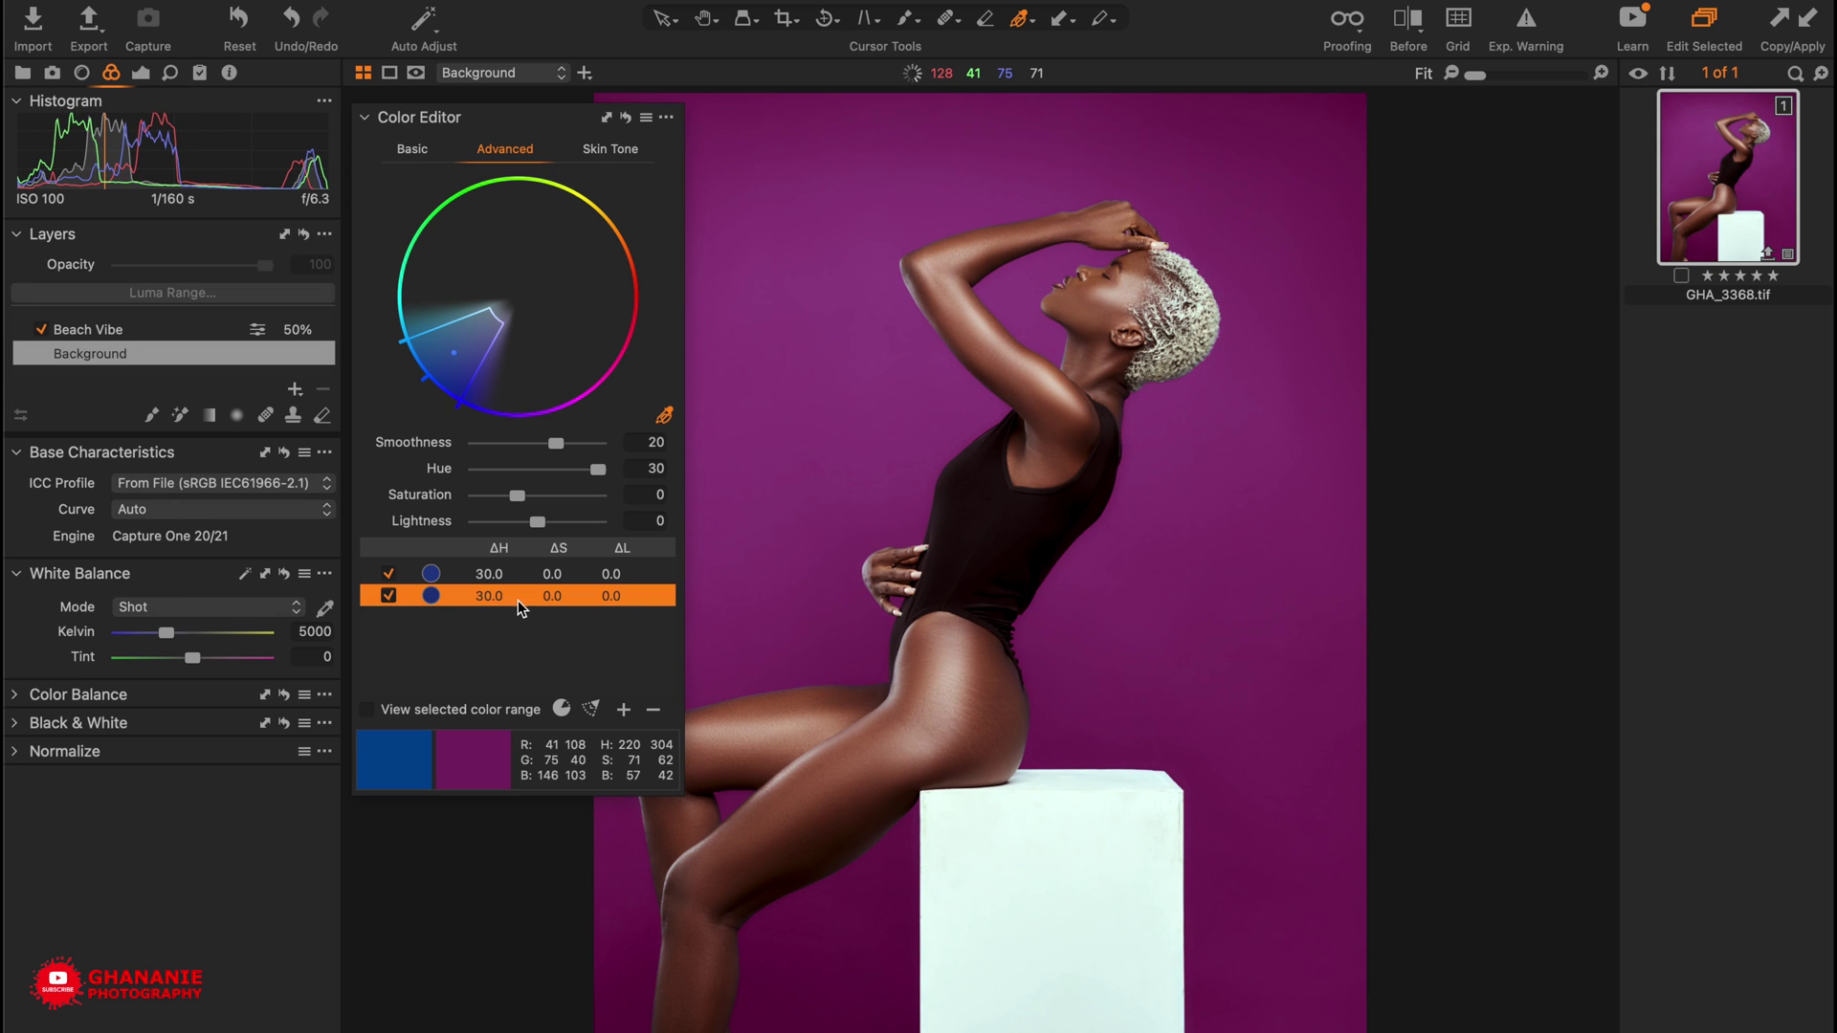
pyautogui.press('BackSpace')
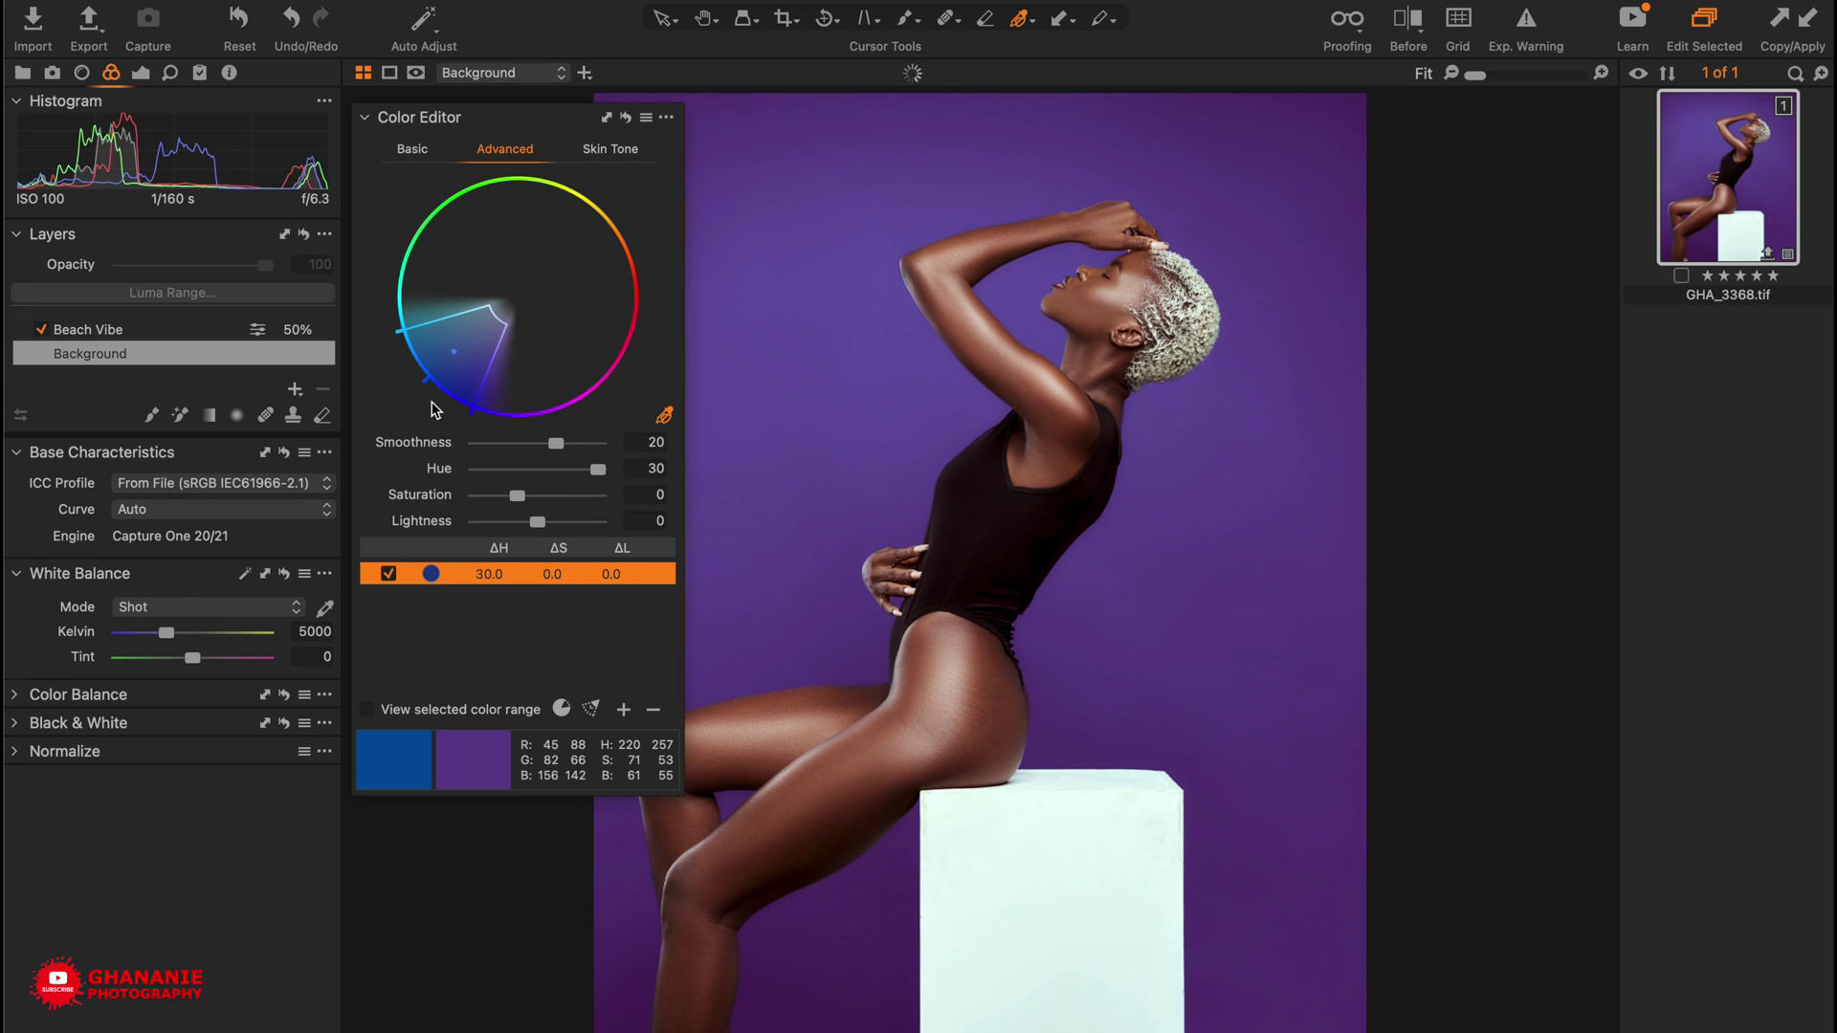
# Set the first blue range's hue to -30, and sample the backdrop as two further ranges with hue -30 each
pyautogui.moveTo(598, 468); pyautogui.dragTo(449, 473)
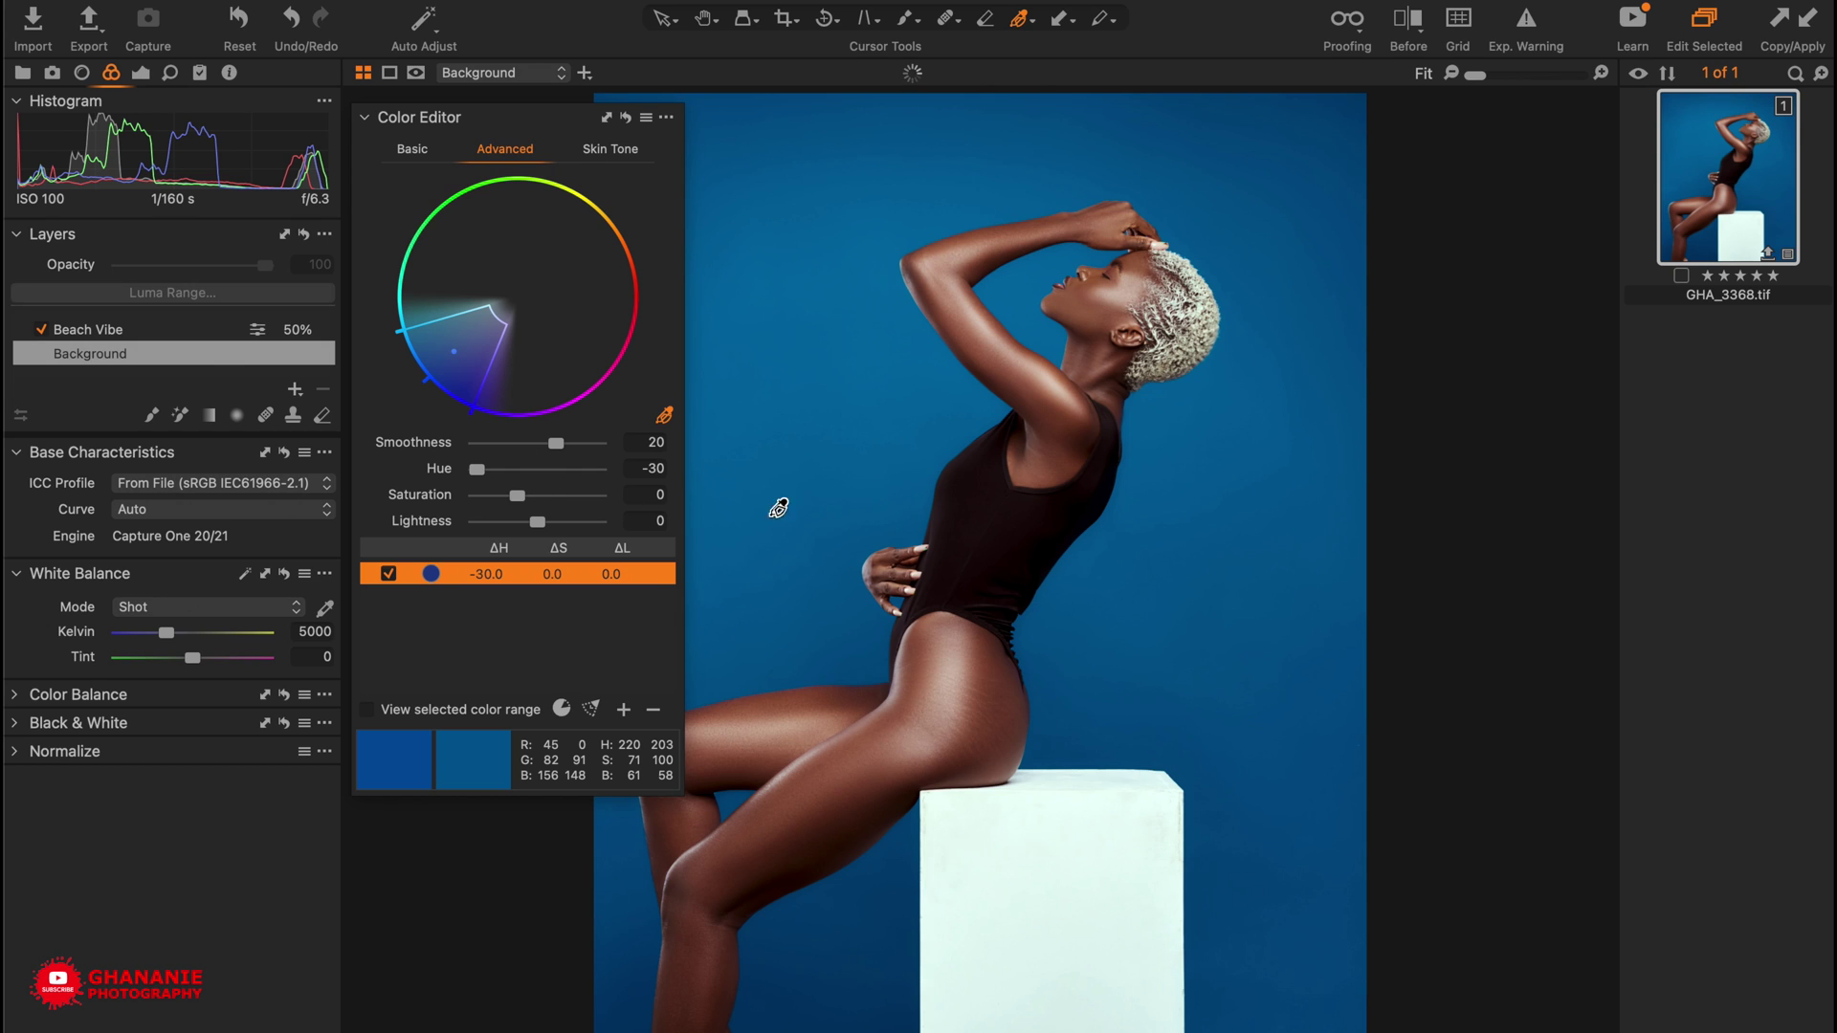
pyautogui.click(1100, 663)
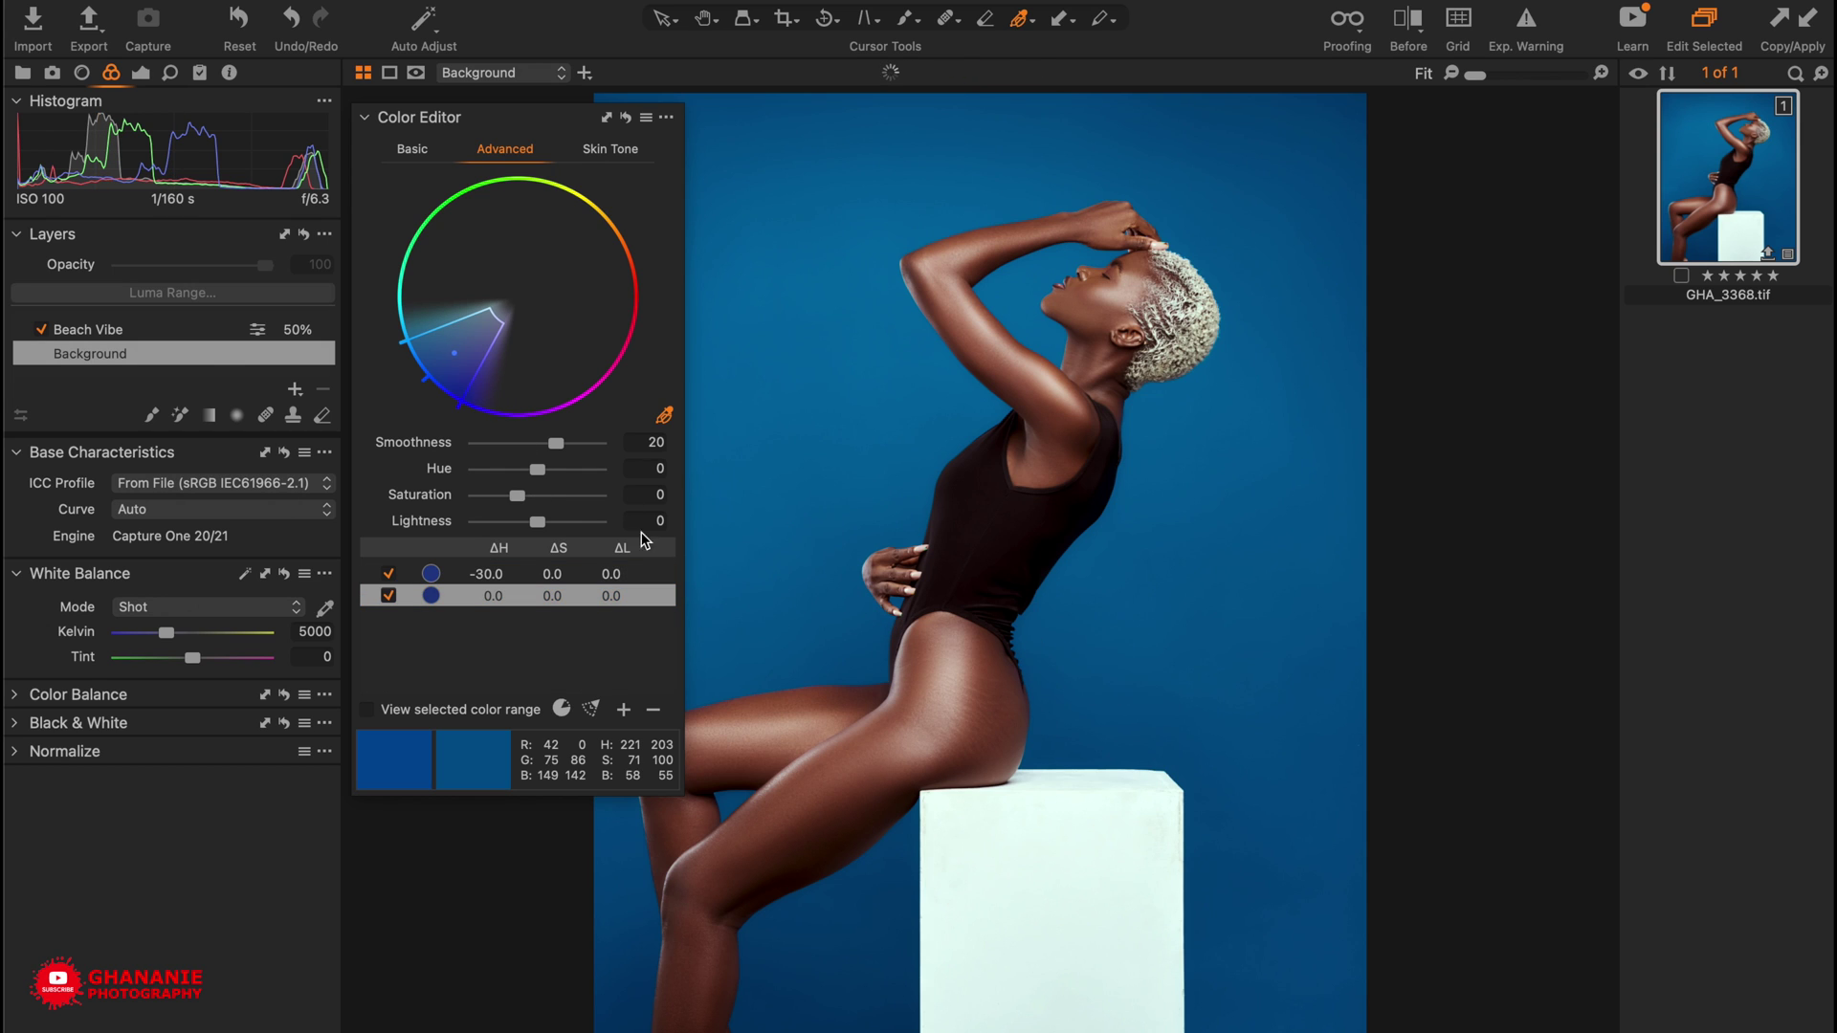
pyautogui.moveTo(538, 470); pyautogui.dragTo(454, 475)
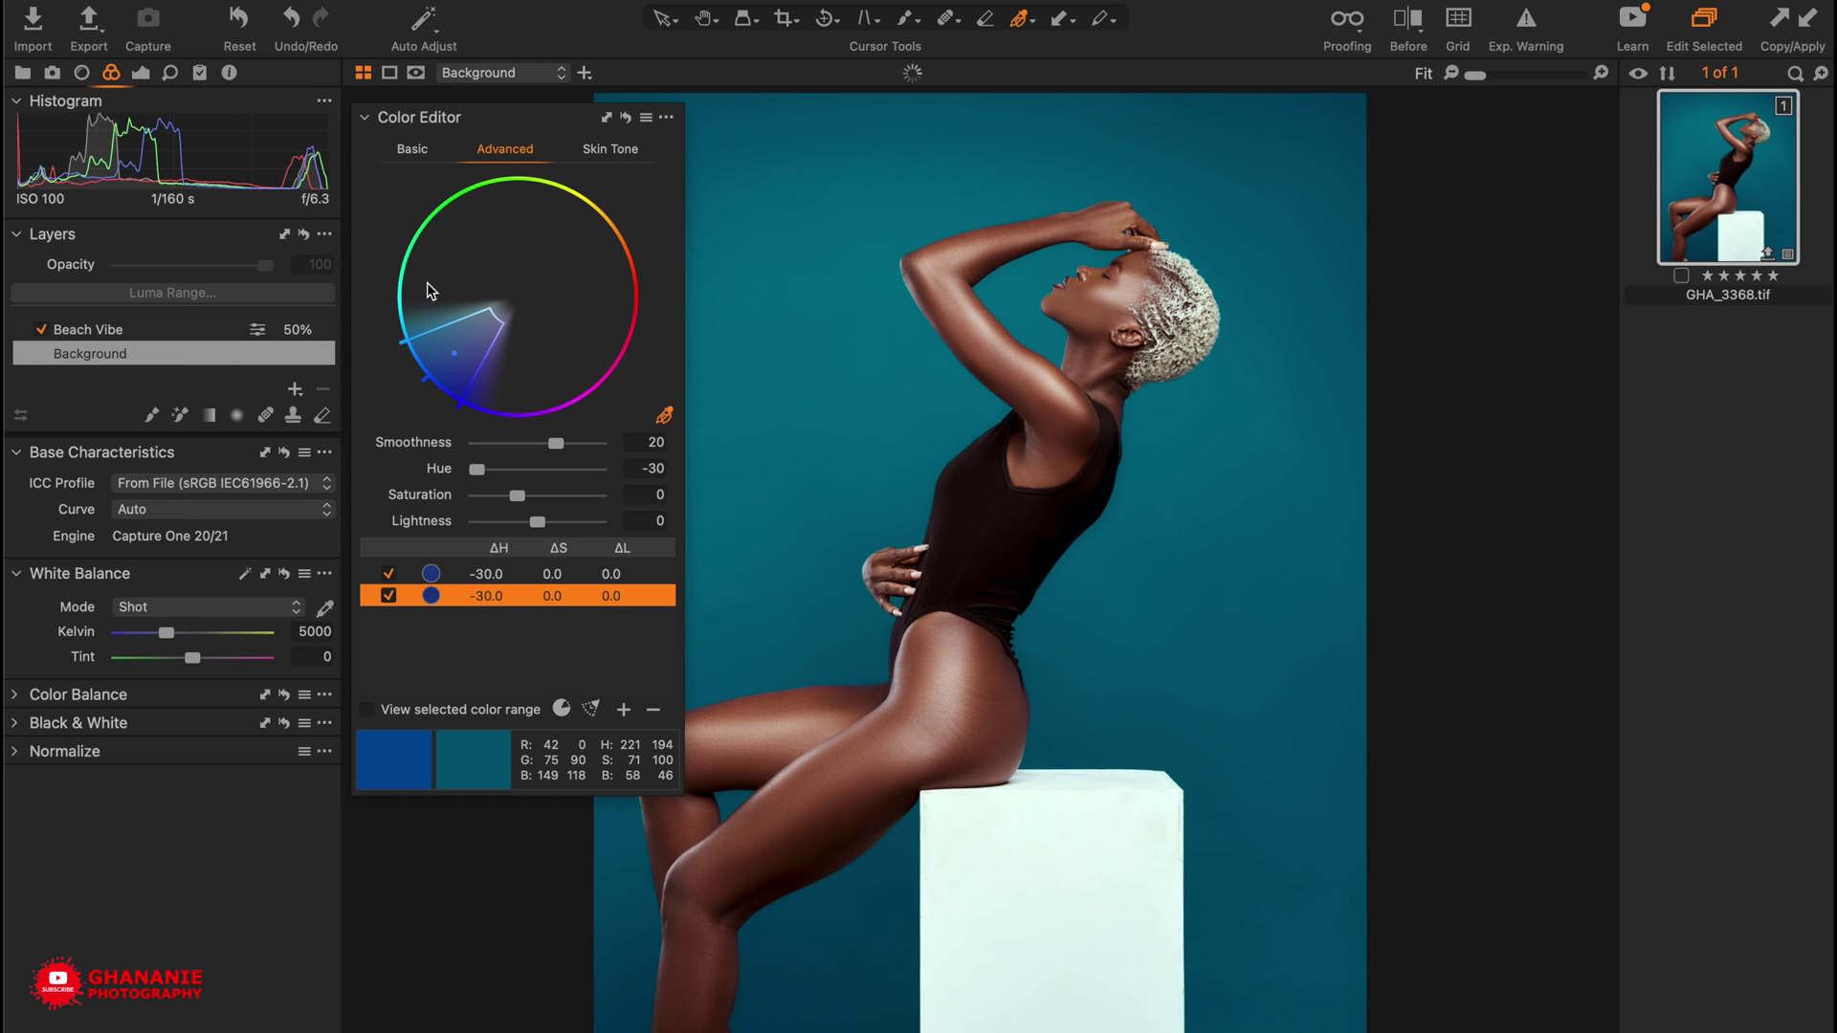
pyautogui.click(1109, 626)
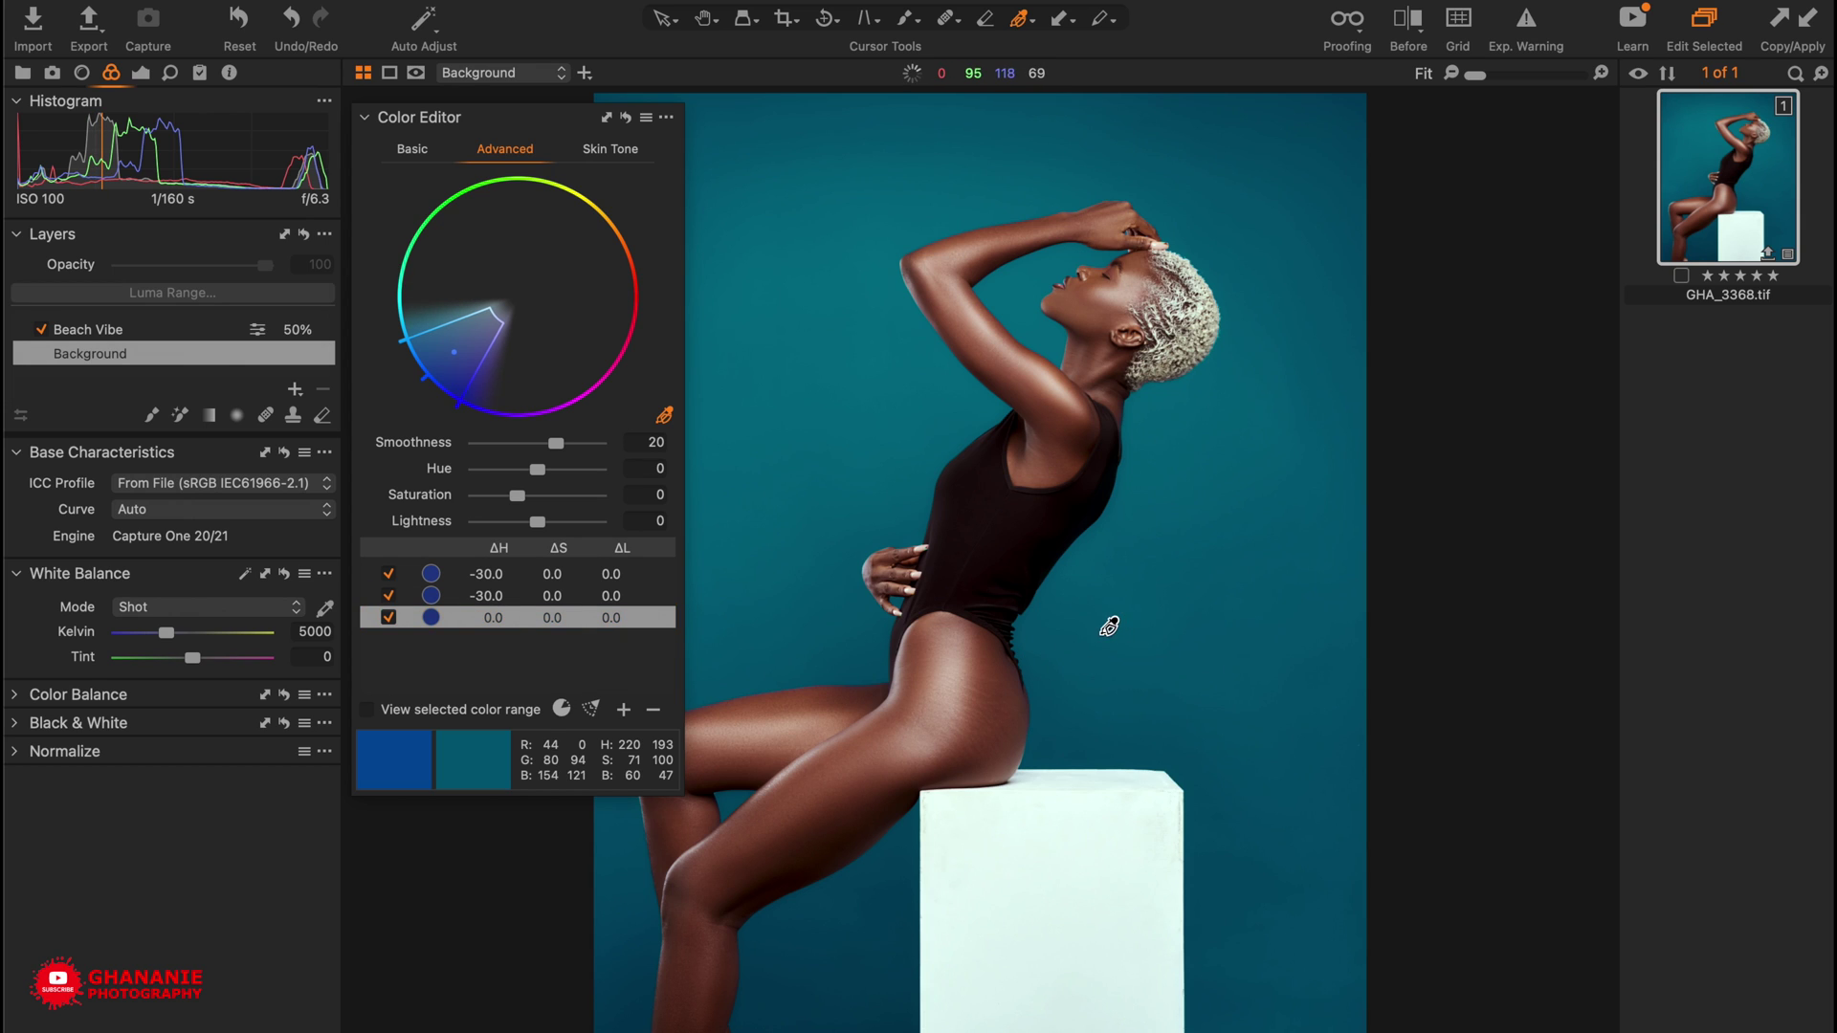
pyautogui.moveTo(537, 470); pyautogui.dragTo(428, 467)
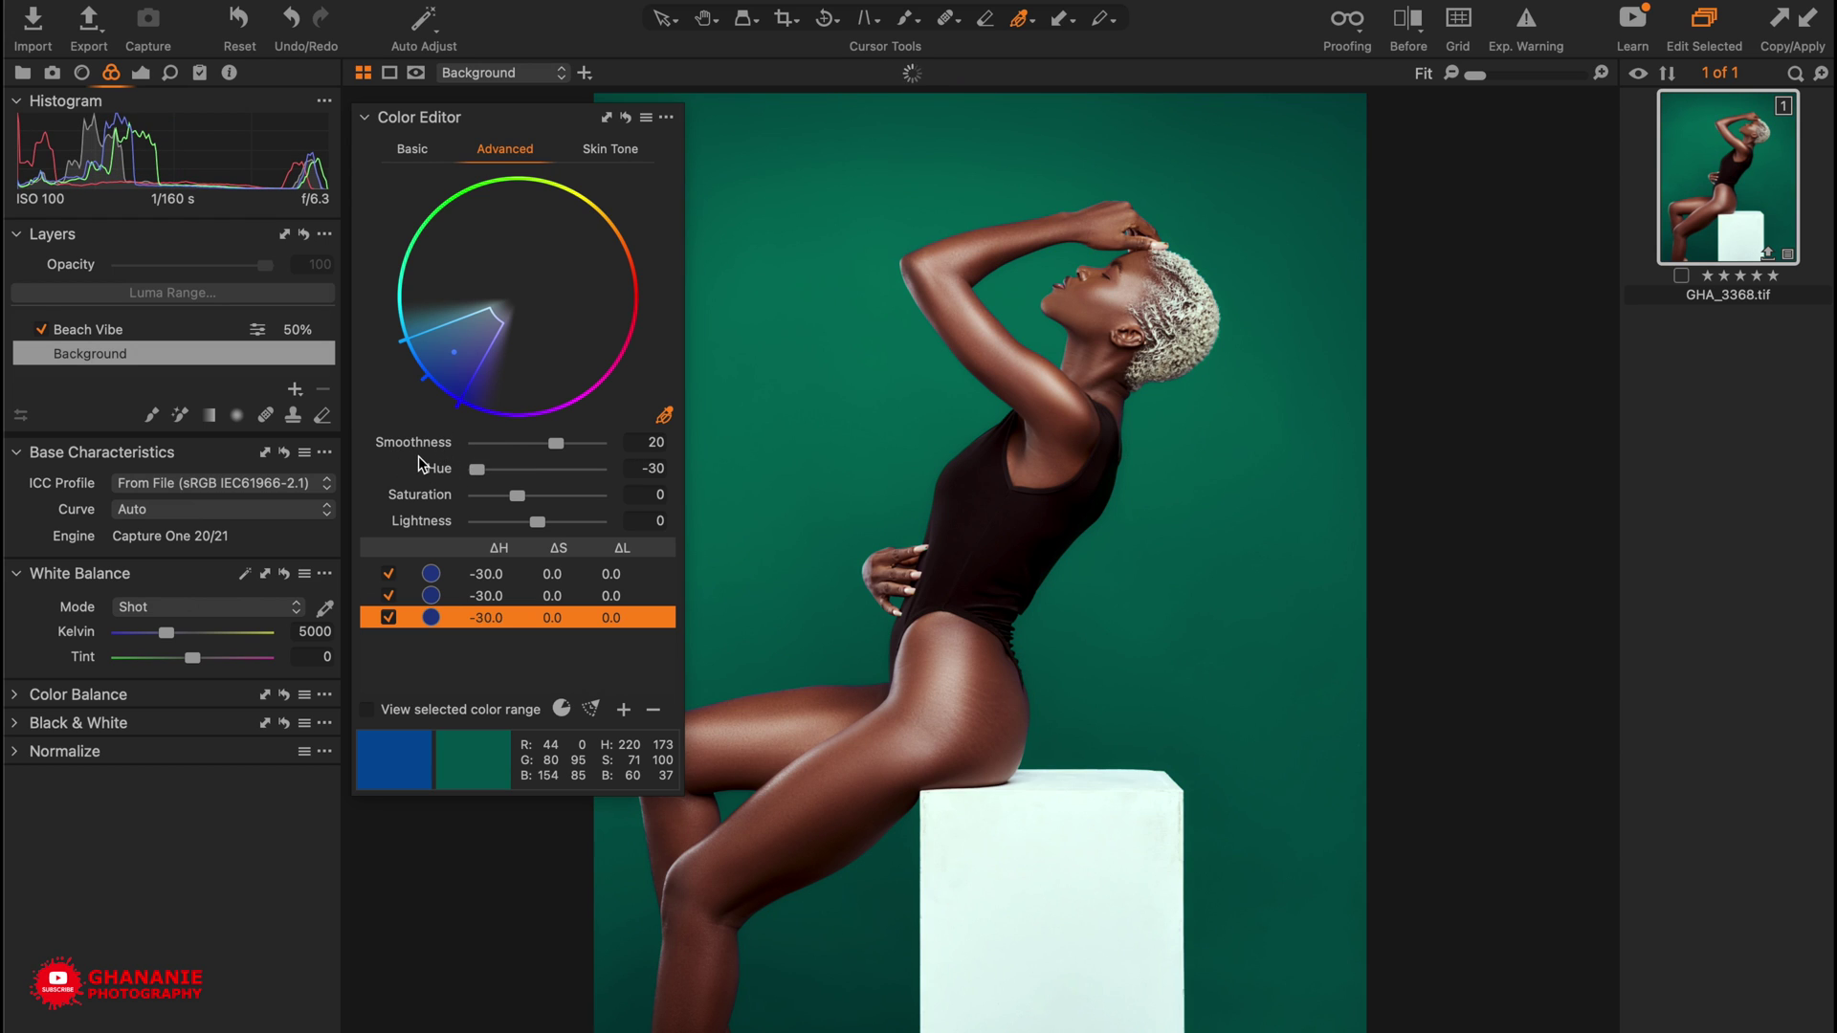
# Brighten the third backdrop range to lightness 74.2 and set its saturation to 48.7
pyautogui.moveTo(520, 501); pyautogui.dragTo(582, 533)
pyautogui.doubleClick(538, 505)
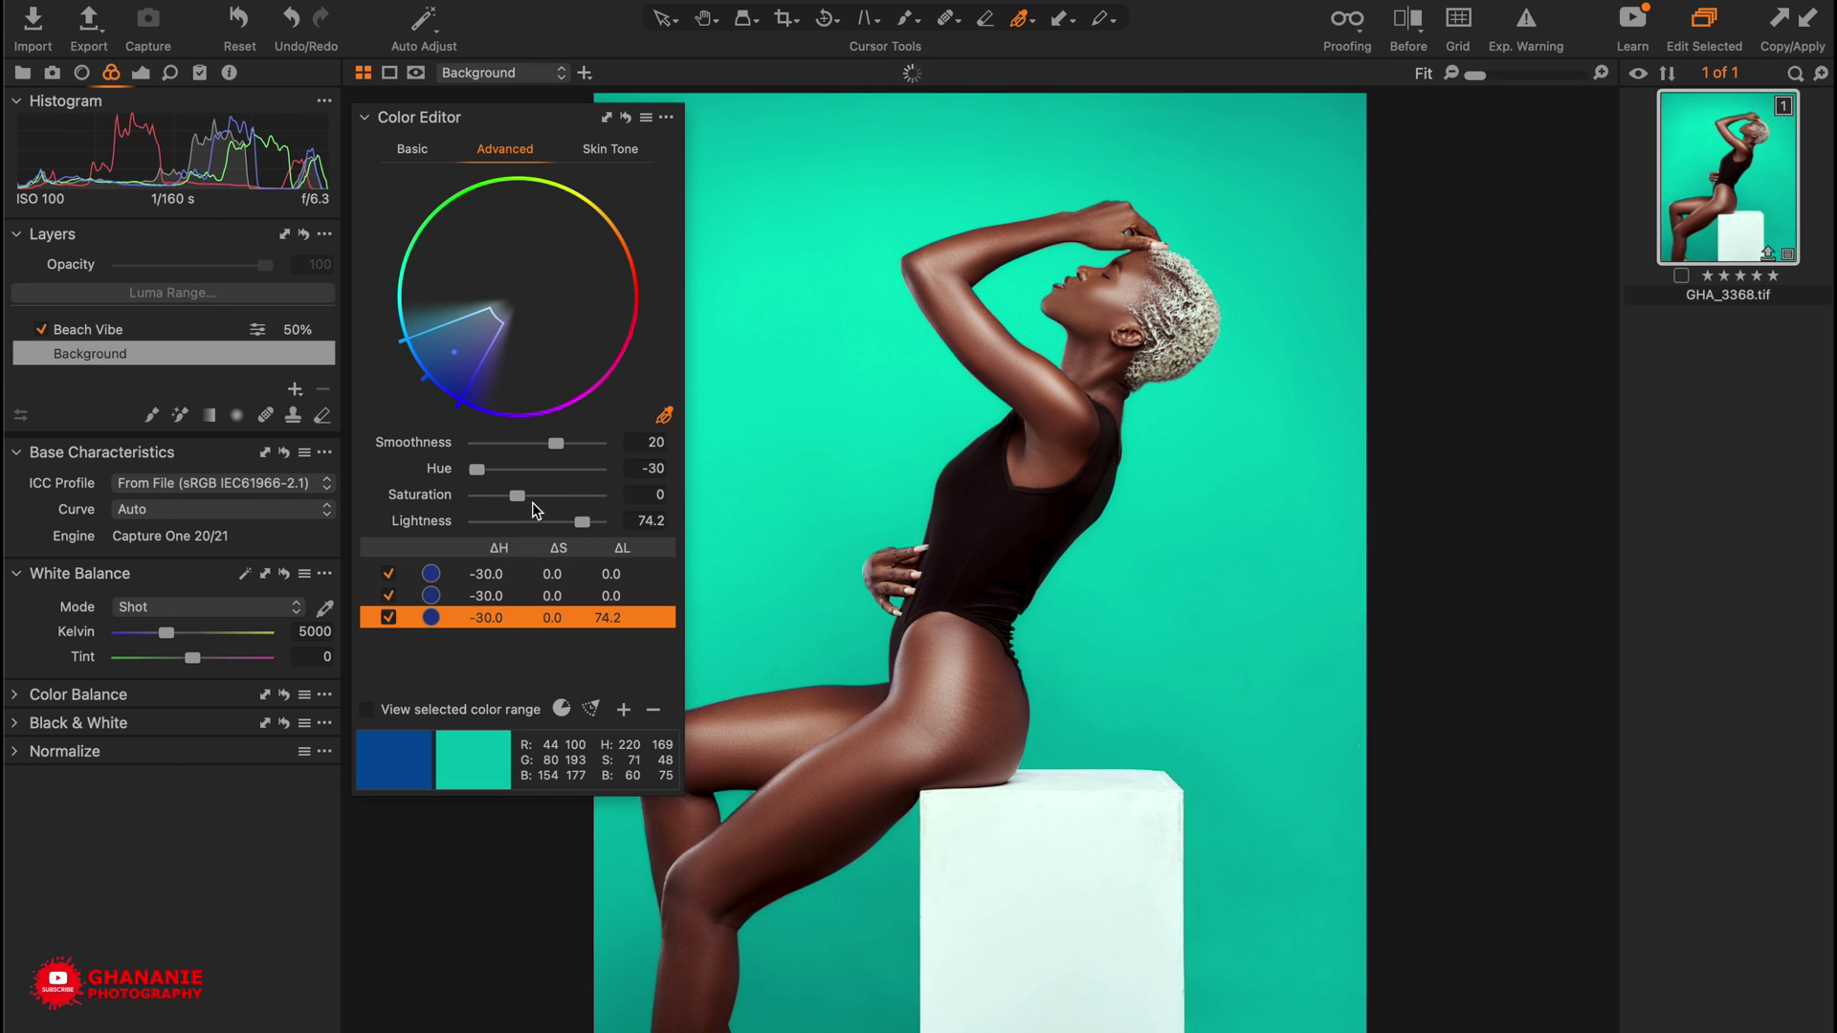
pyautogui.moveTo(517, 501); pyautogui.dragTo(491, 501)
pyautogui.moveTo(515, 498)
pyautogui.mouseDown()
pyautogui.moveTo(553, 499)
pyautogui.moveTo(537, 499)
pyautogui.mouseUp()
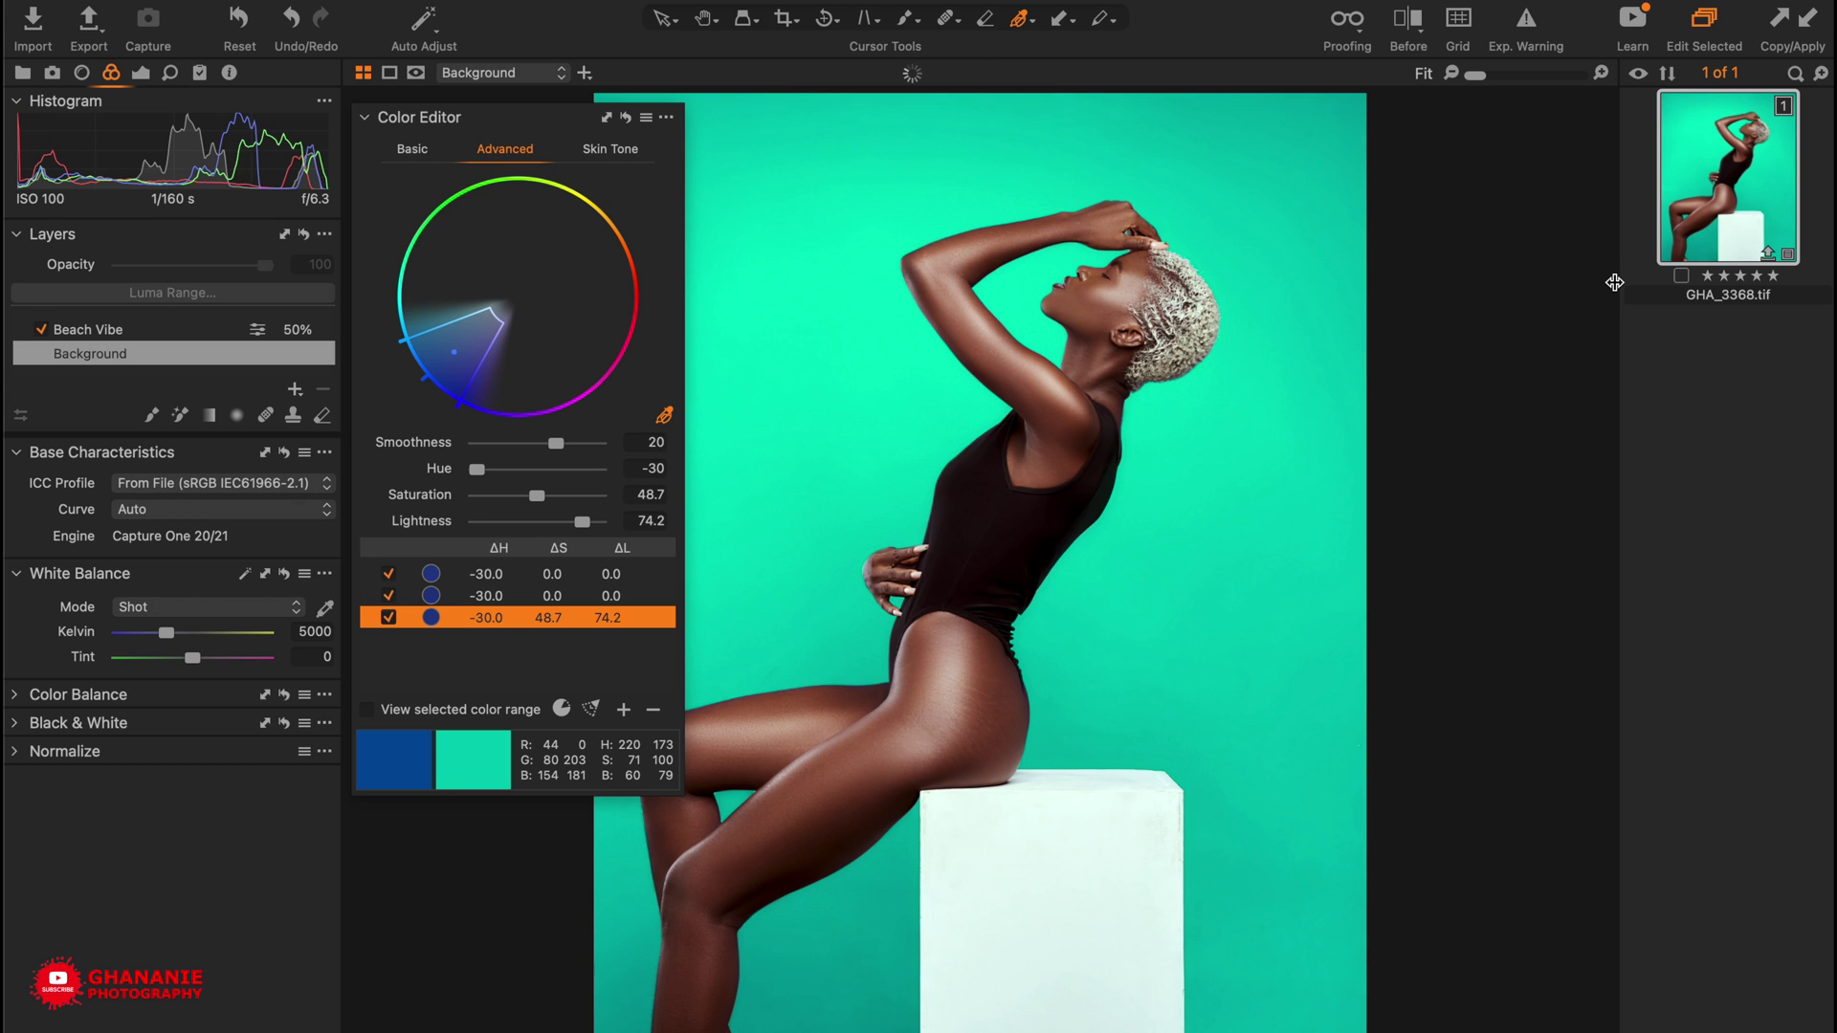
# Clone the teal variant and place a reset copy with the original blue backdrop ahead of it
pyautogui.rightClick(1724, 195)
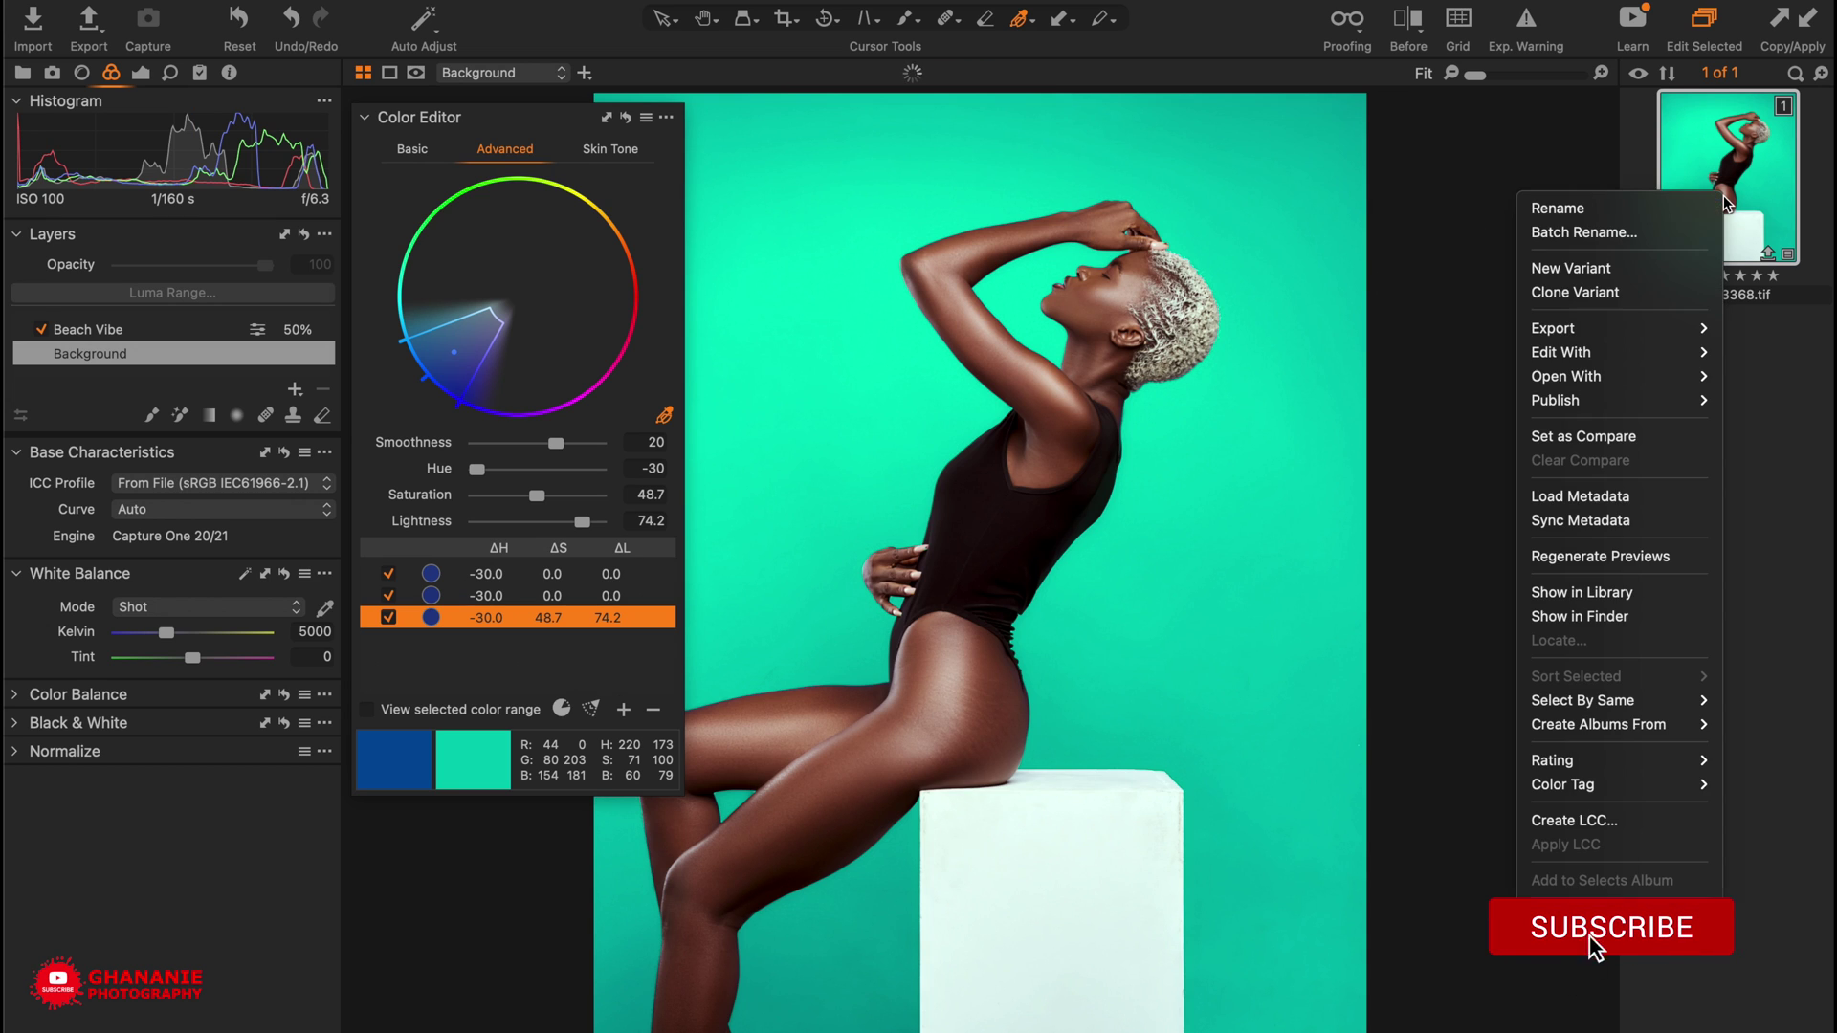
pyautogui.click(1596, 293)
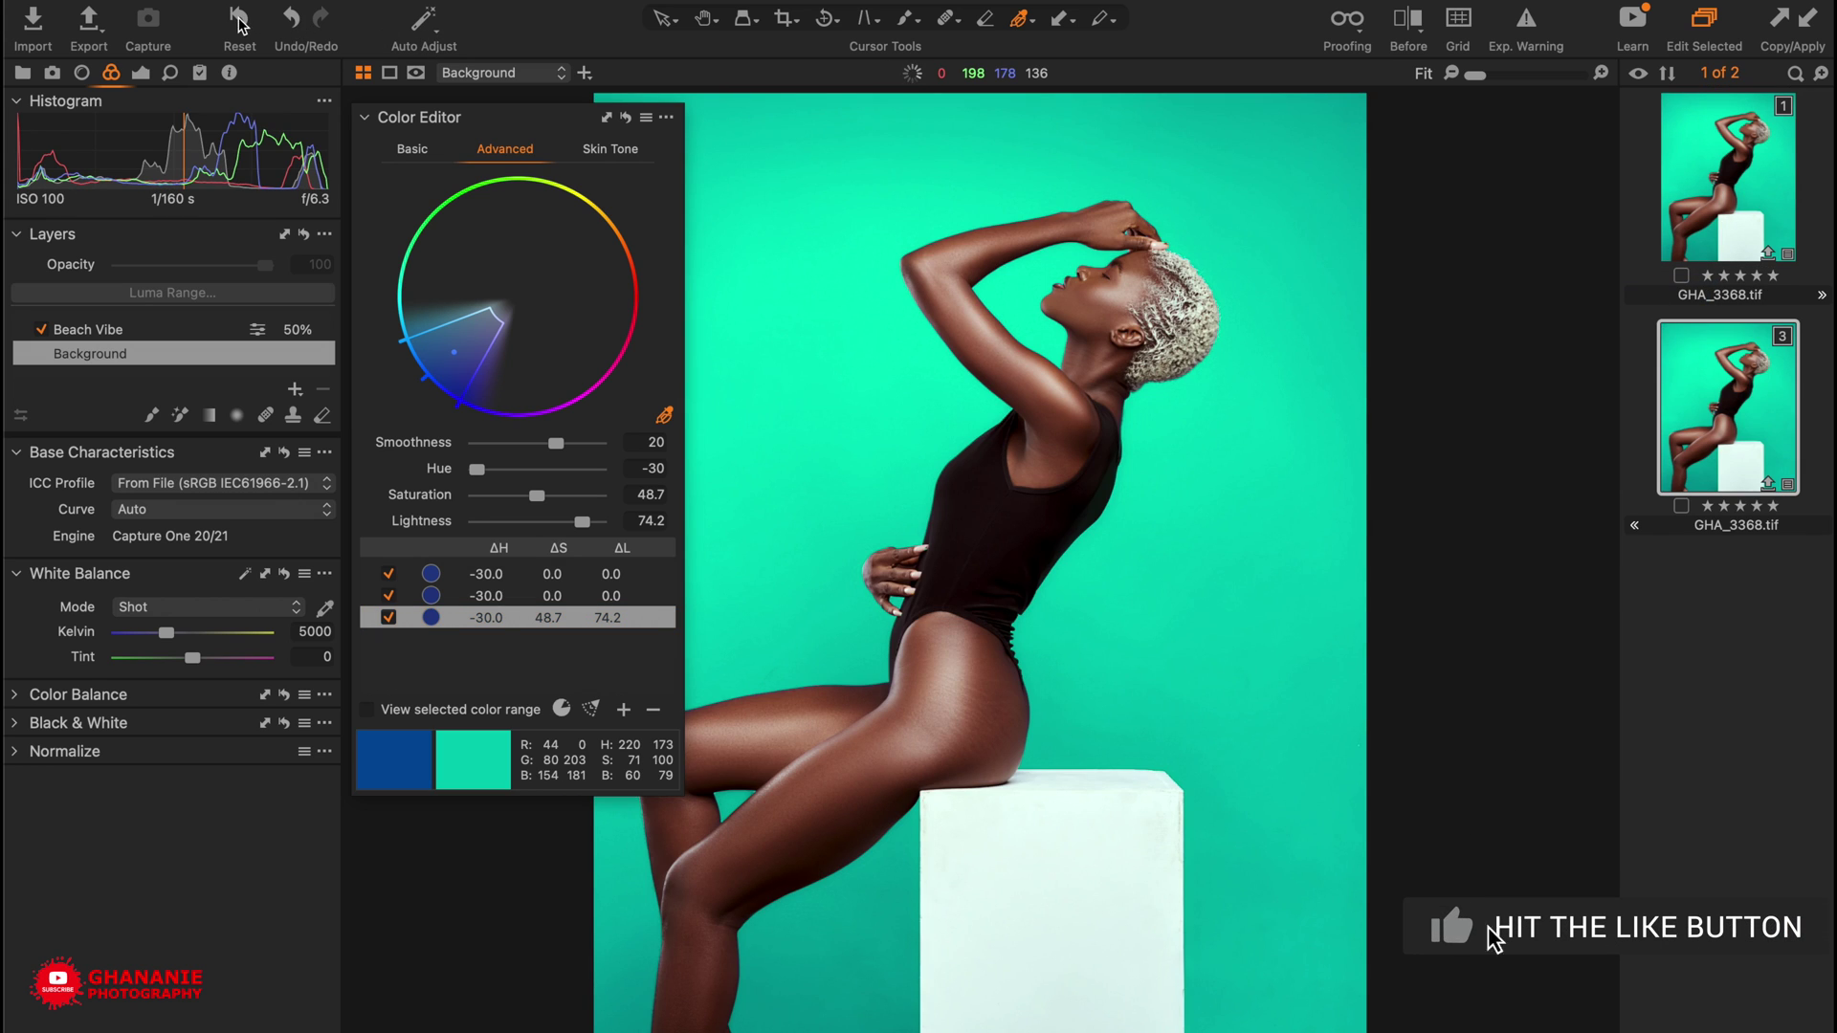
pyautogui.click(1662, 329)
pyautogui.moveTo(1659, 325); pyautogui.dragTo(1668, 145)
# Clone the original blue variant and sample the clone's backdrop as a color range with hue 30
pyautogui.click(1732, 397)
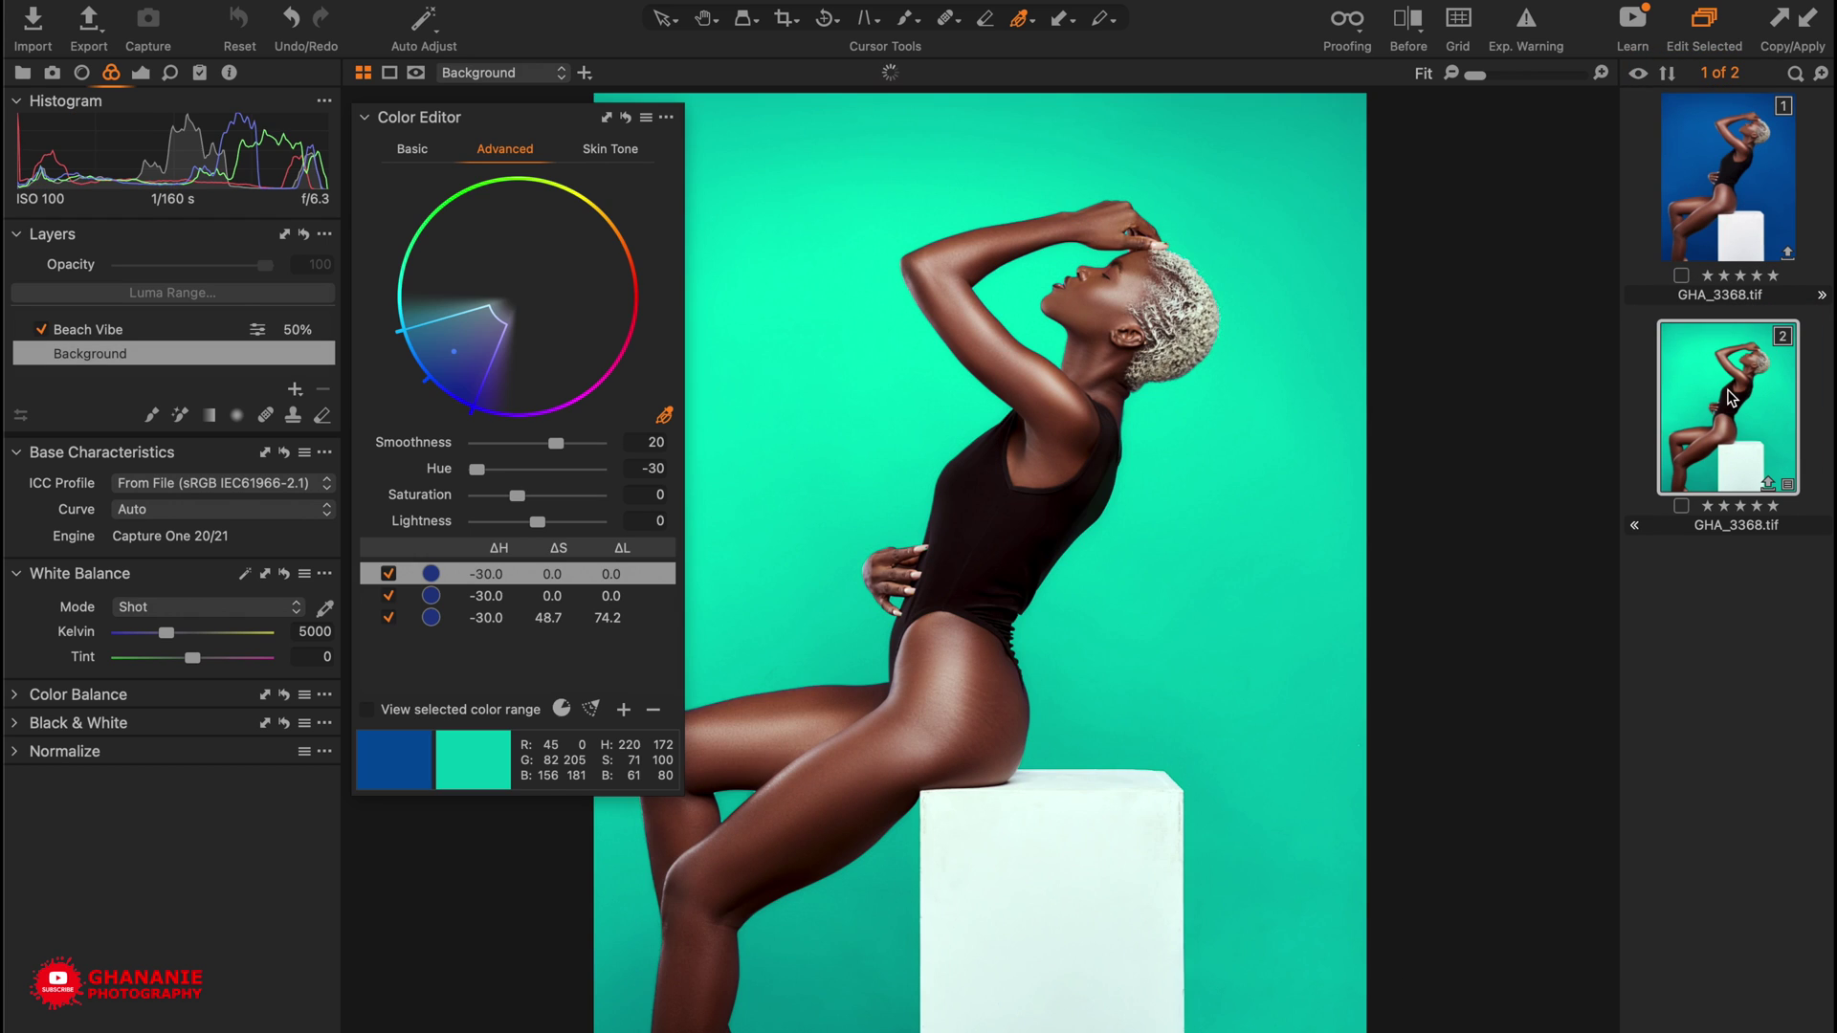
pyautogui.rightClick(1731, 397)
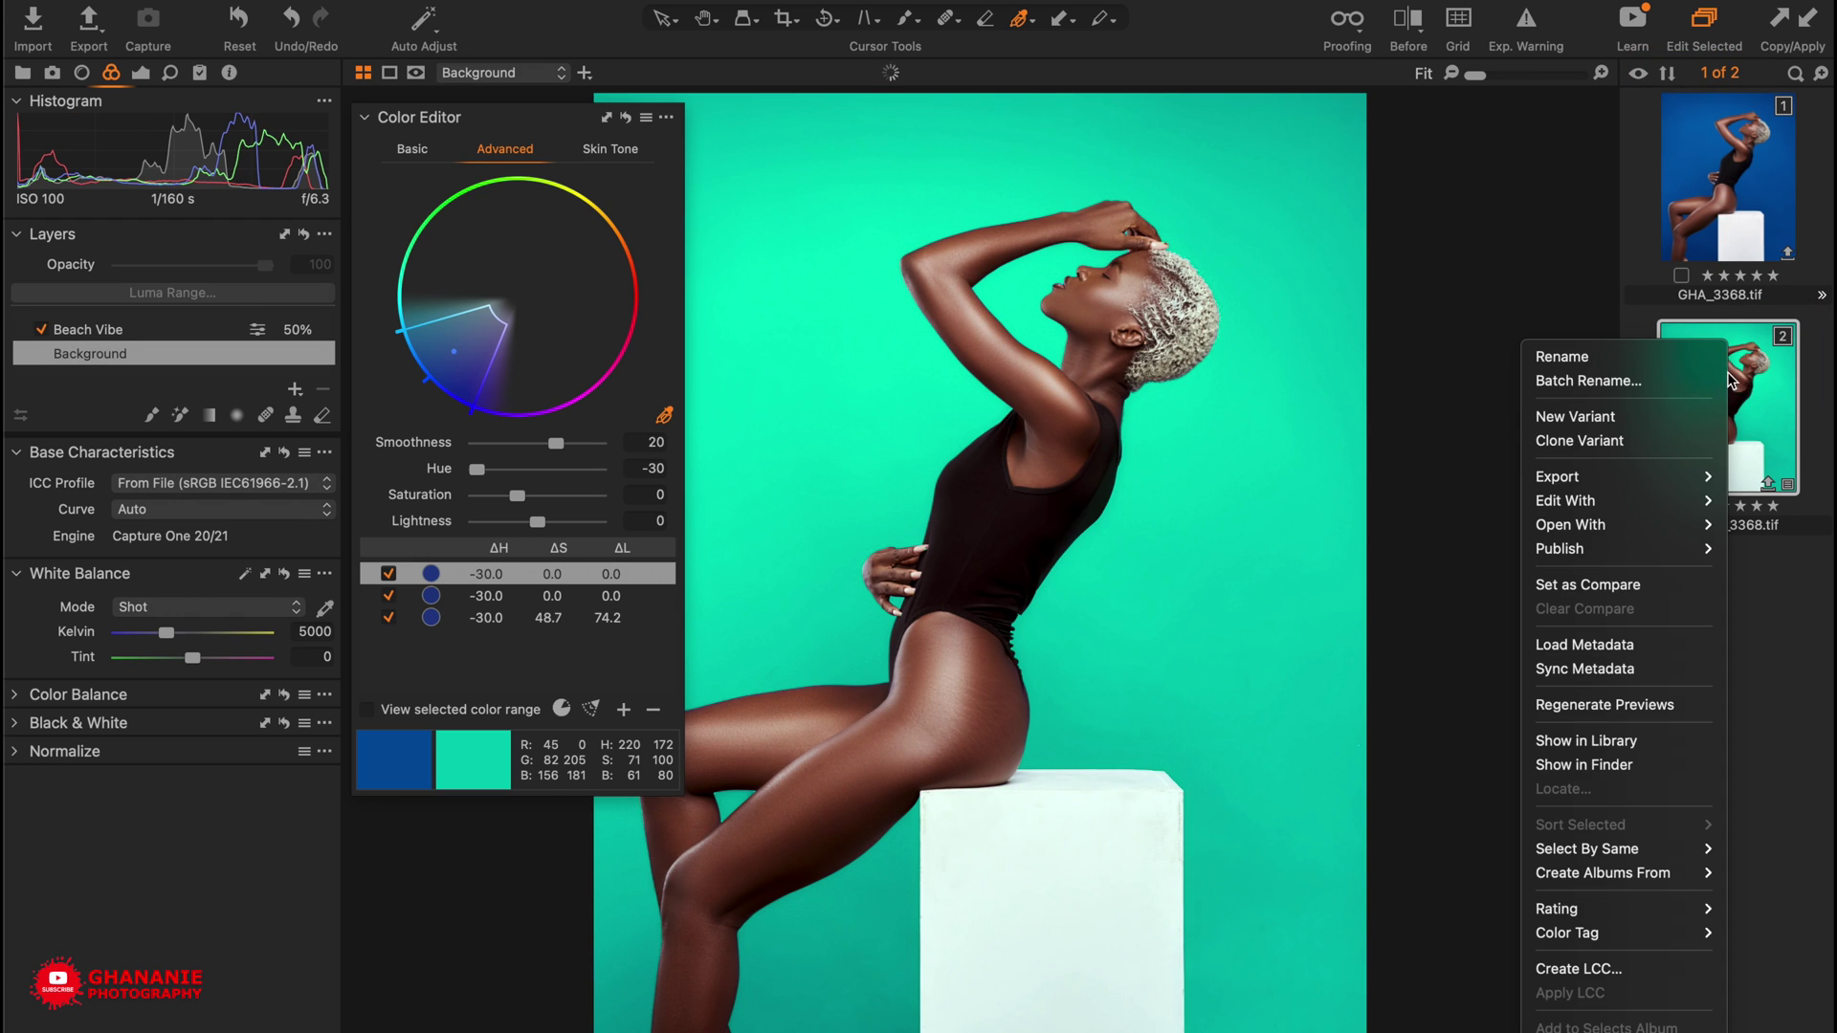
pyautogui.click(1731, 216)
pyautogui.rightClick(1731, 215)
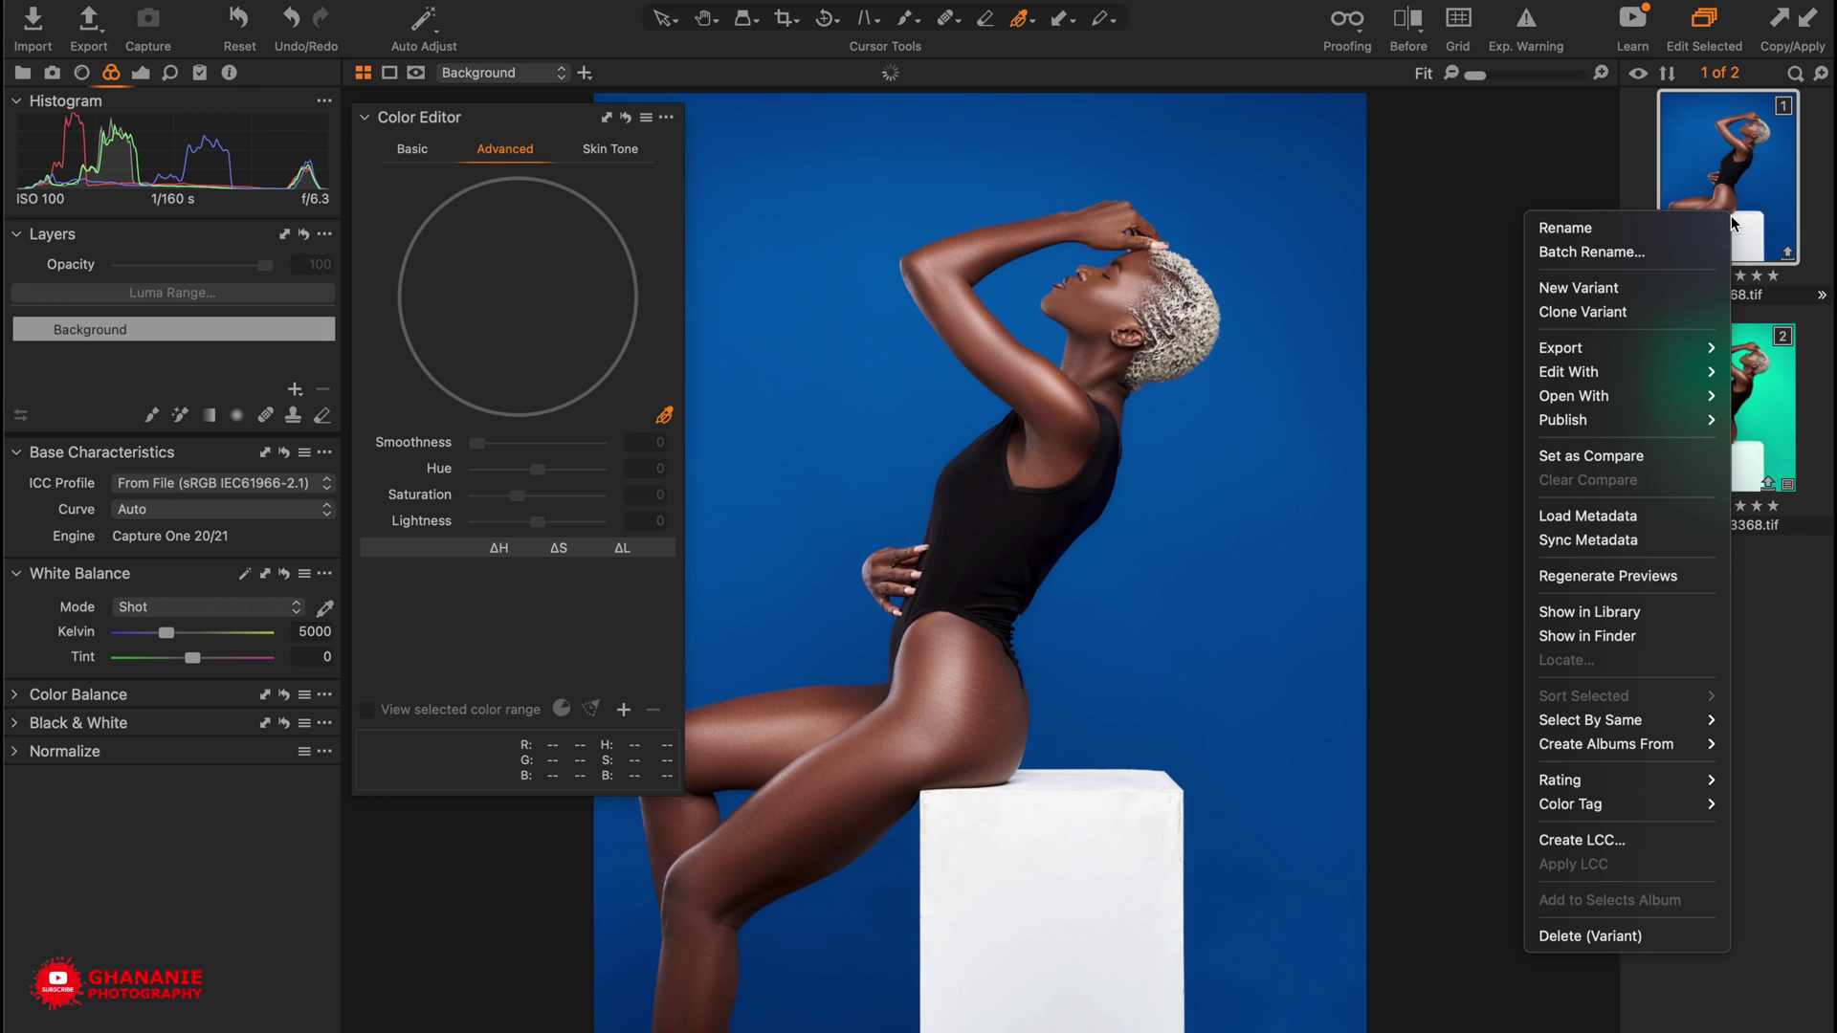
pyautogui.click(1615, 313)
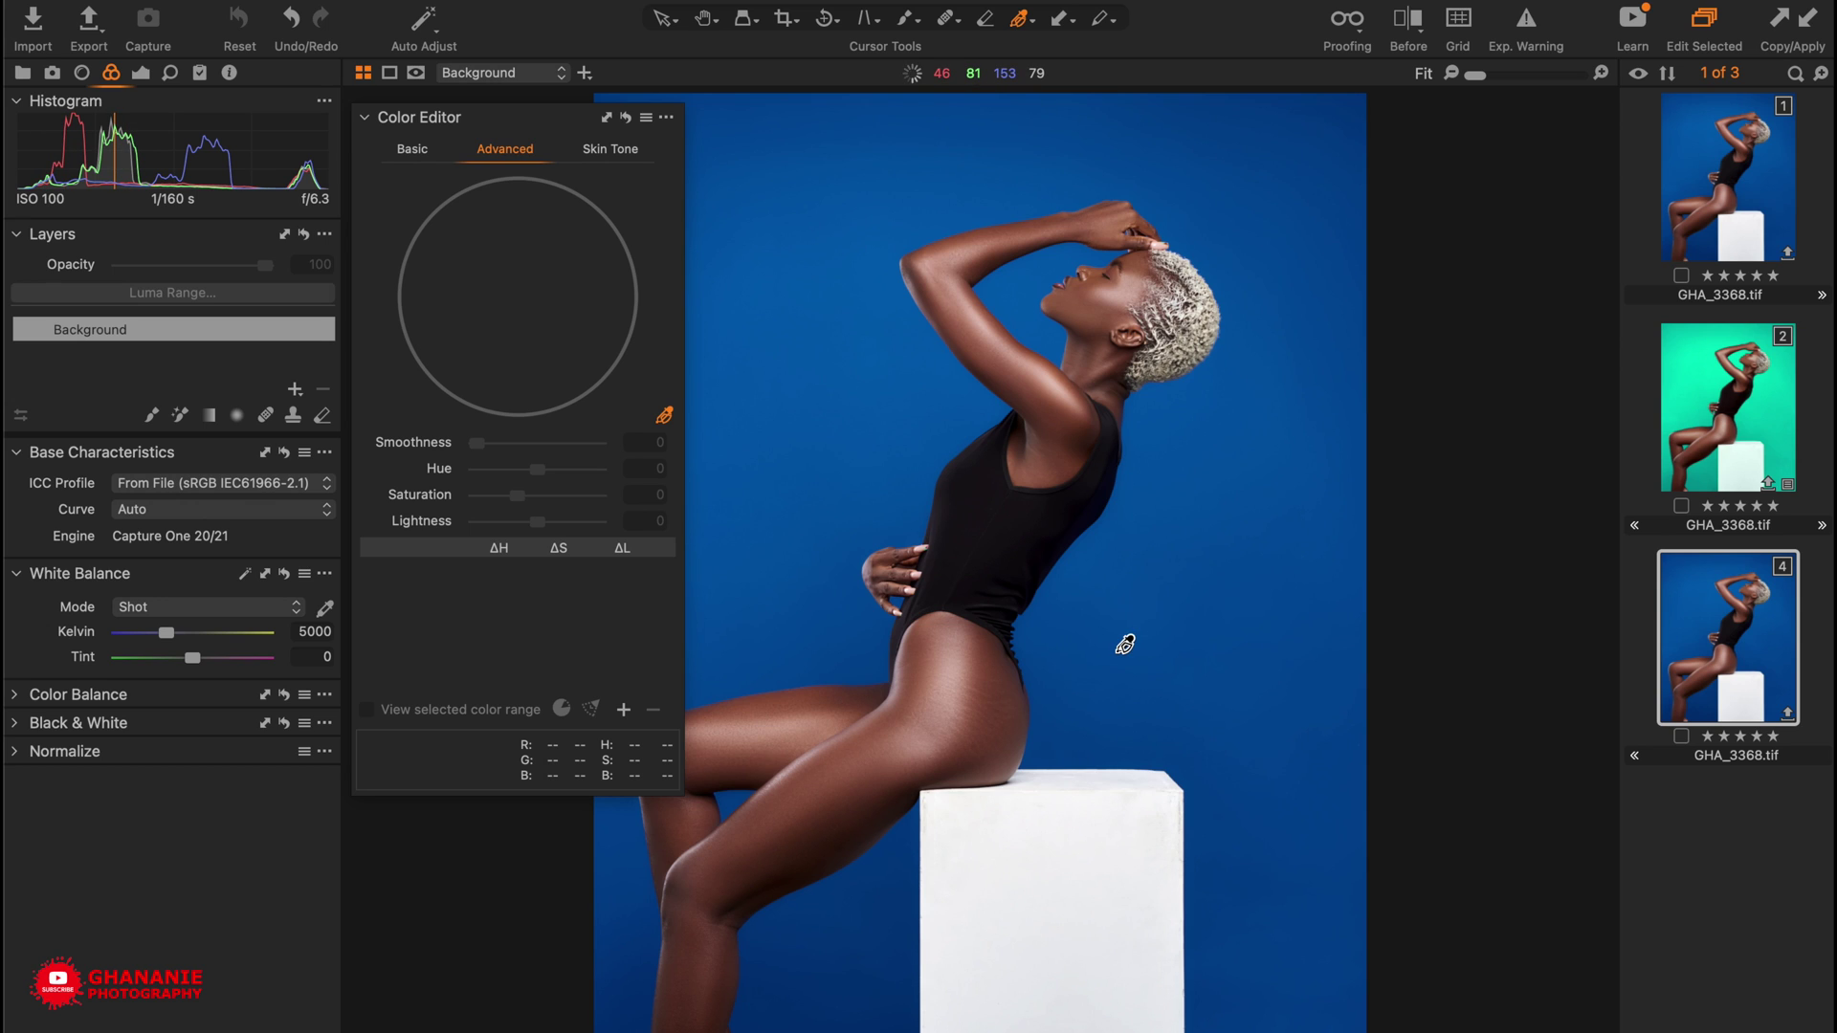
pyautogui.click(1077, 590)
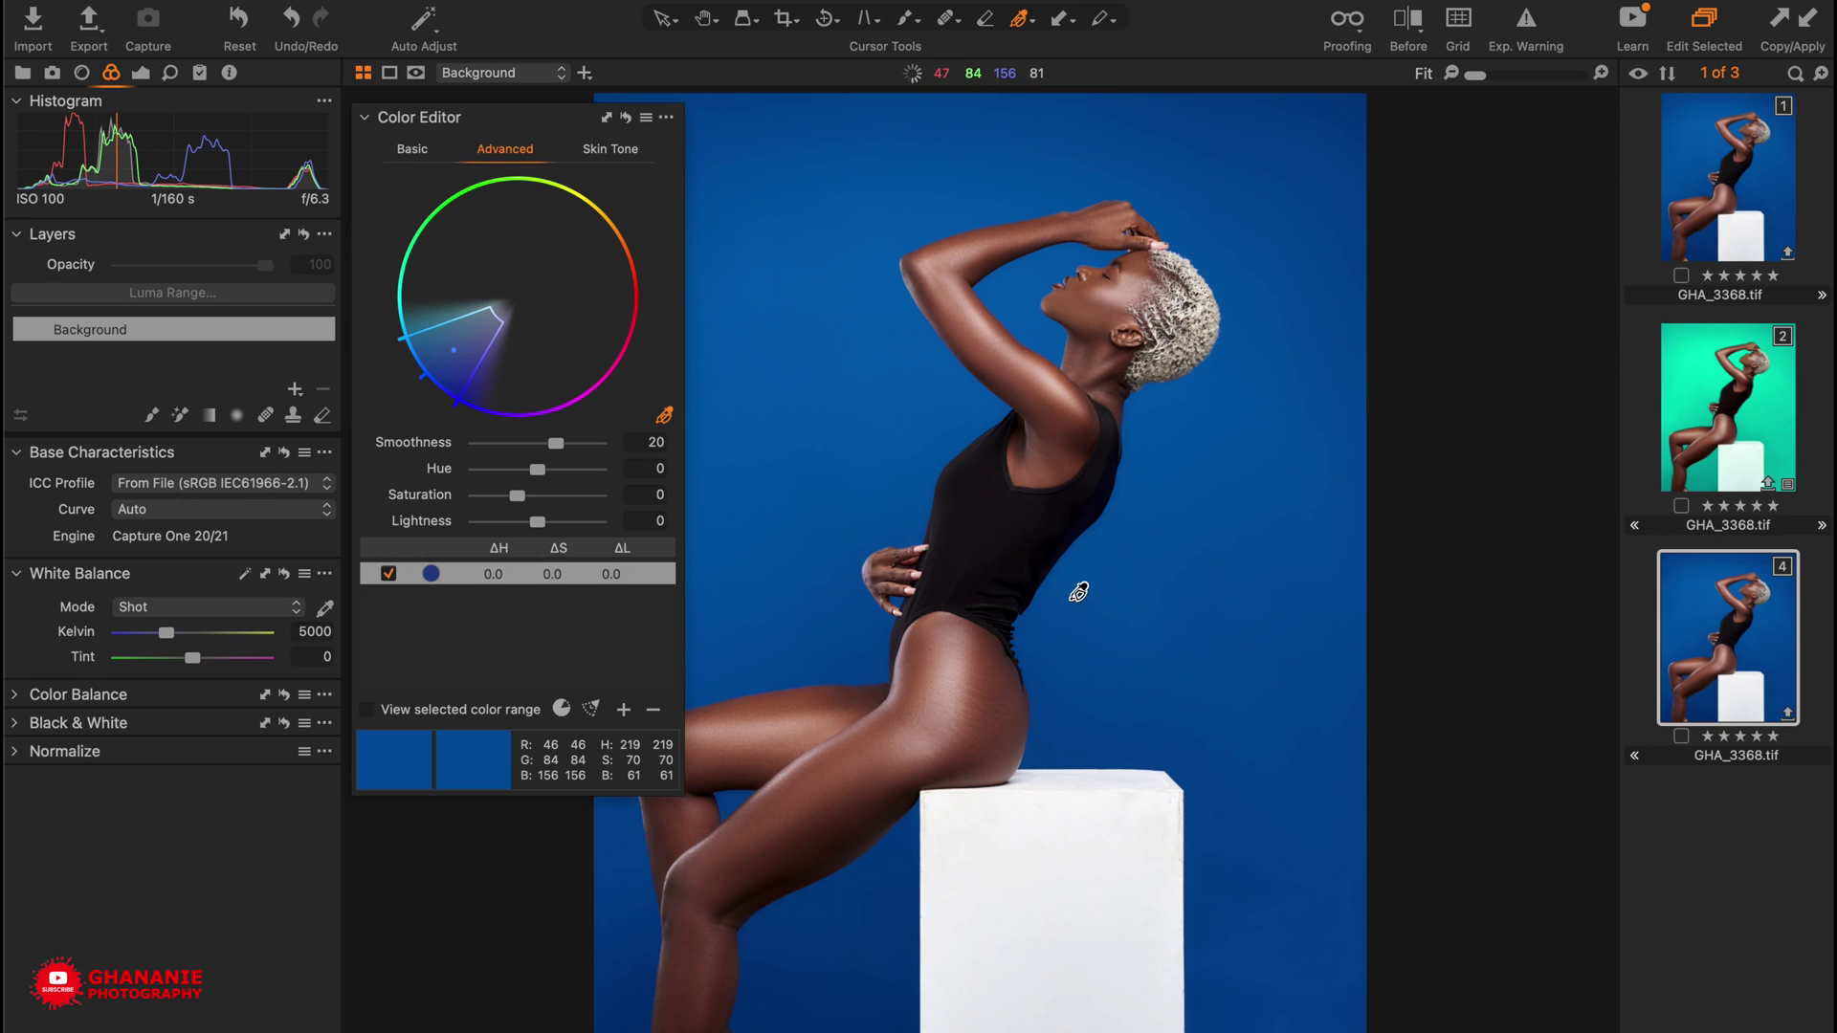
pyautogui.moveTo(537, 471); pyautogui.dragTo(664, 465)
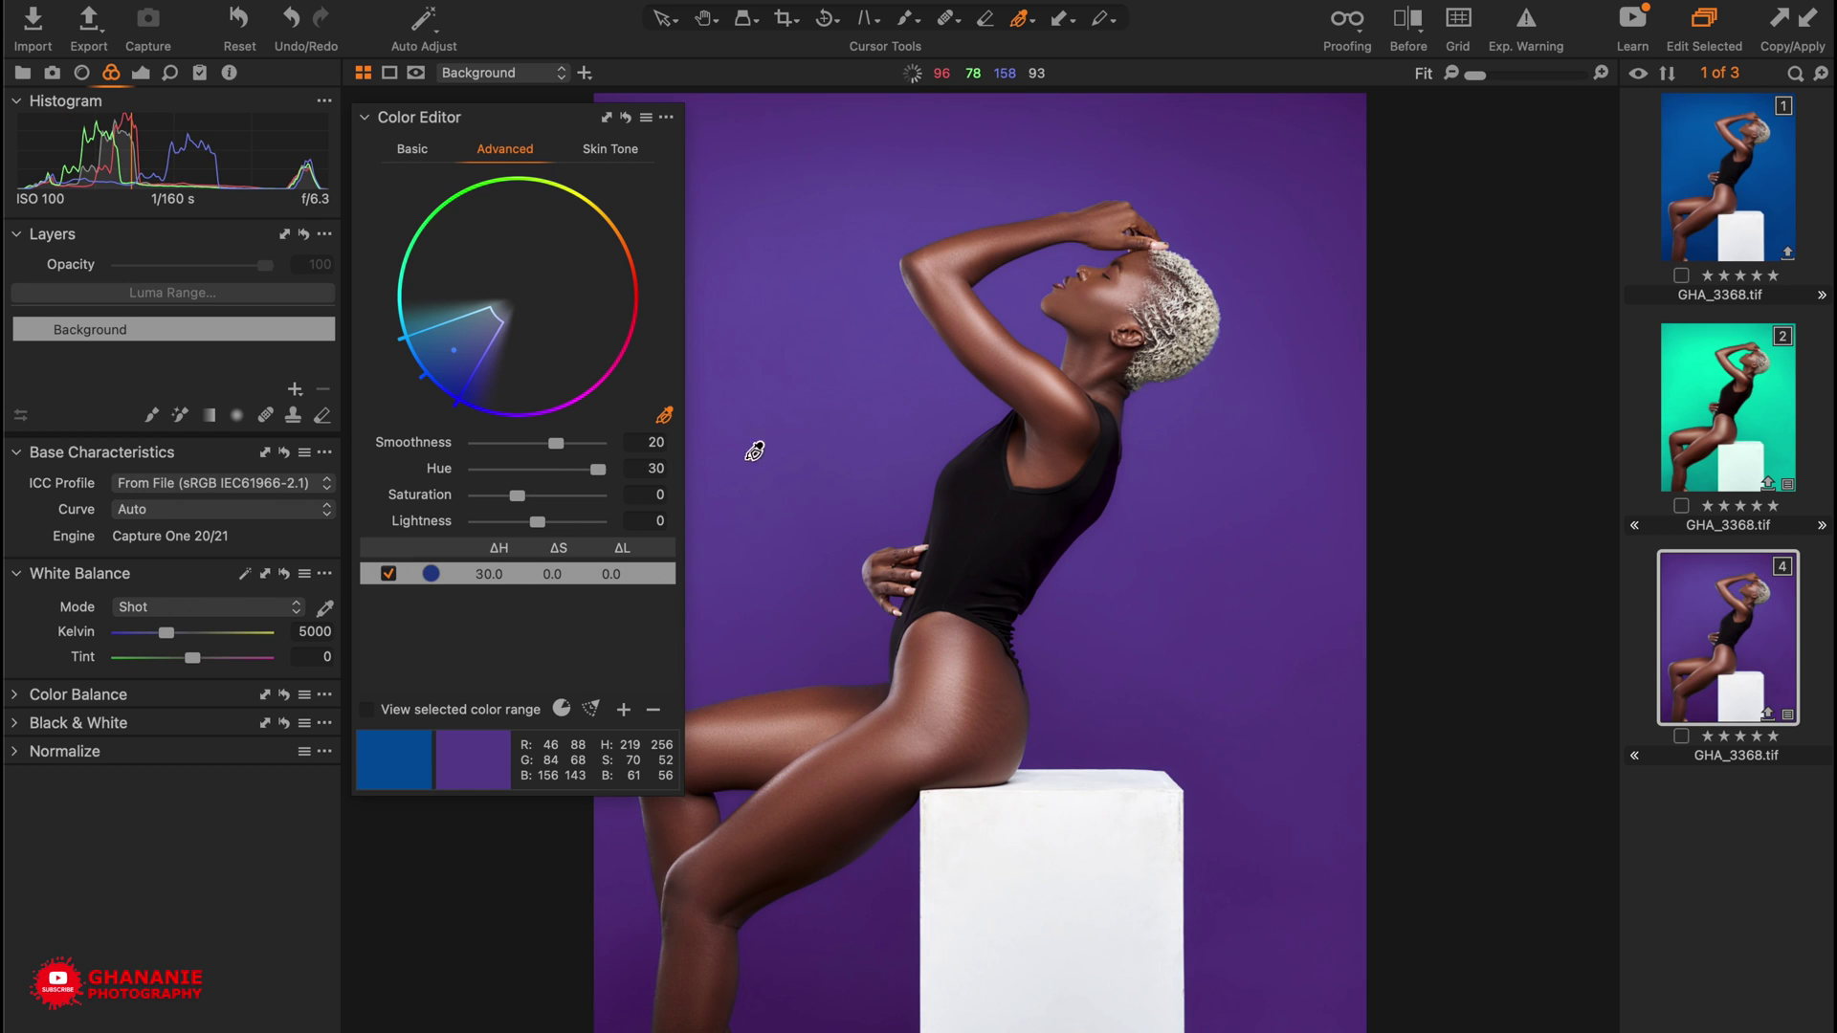
# Clone the violet variant and add a second backdrop range with hue 30, saturation 81.7 and lightness -36.6
pyautogui.rightClick(1708, 626)
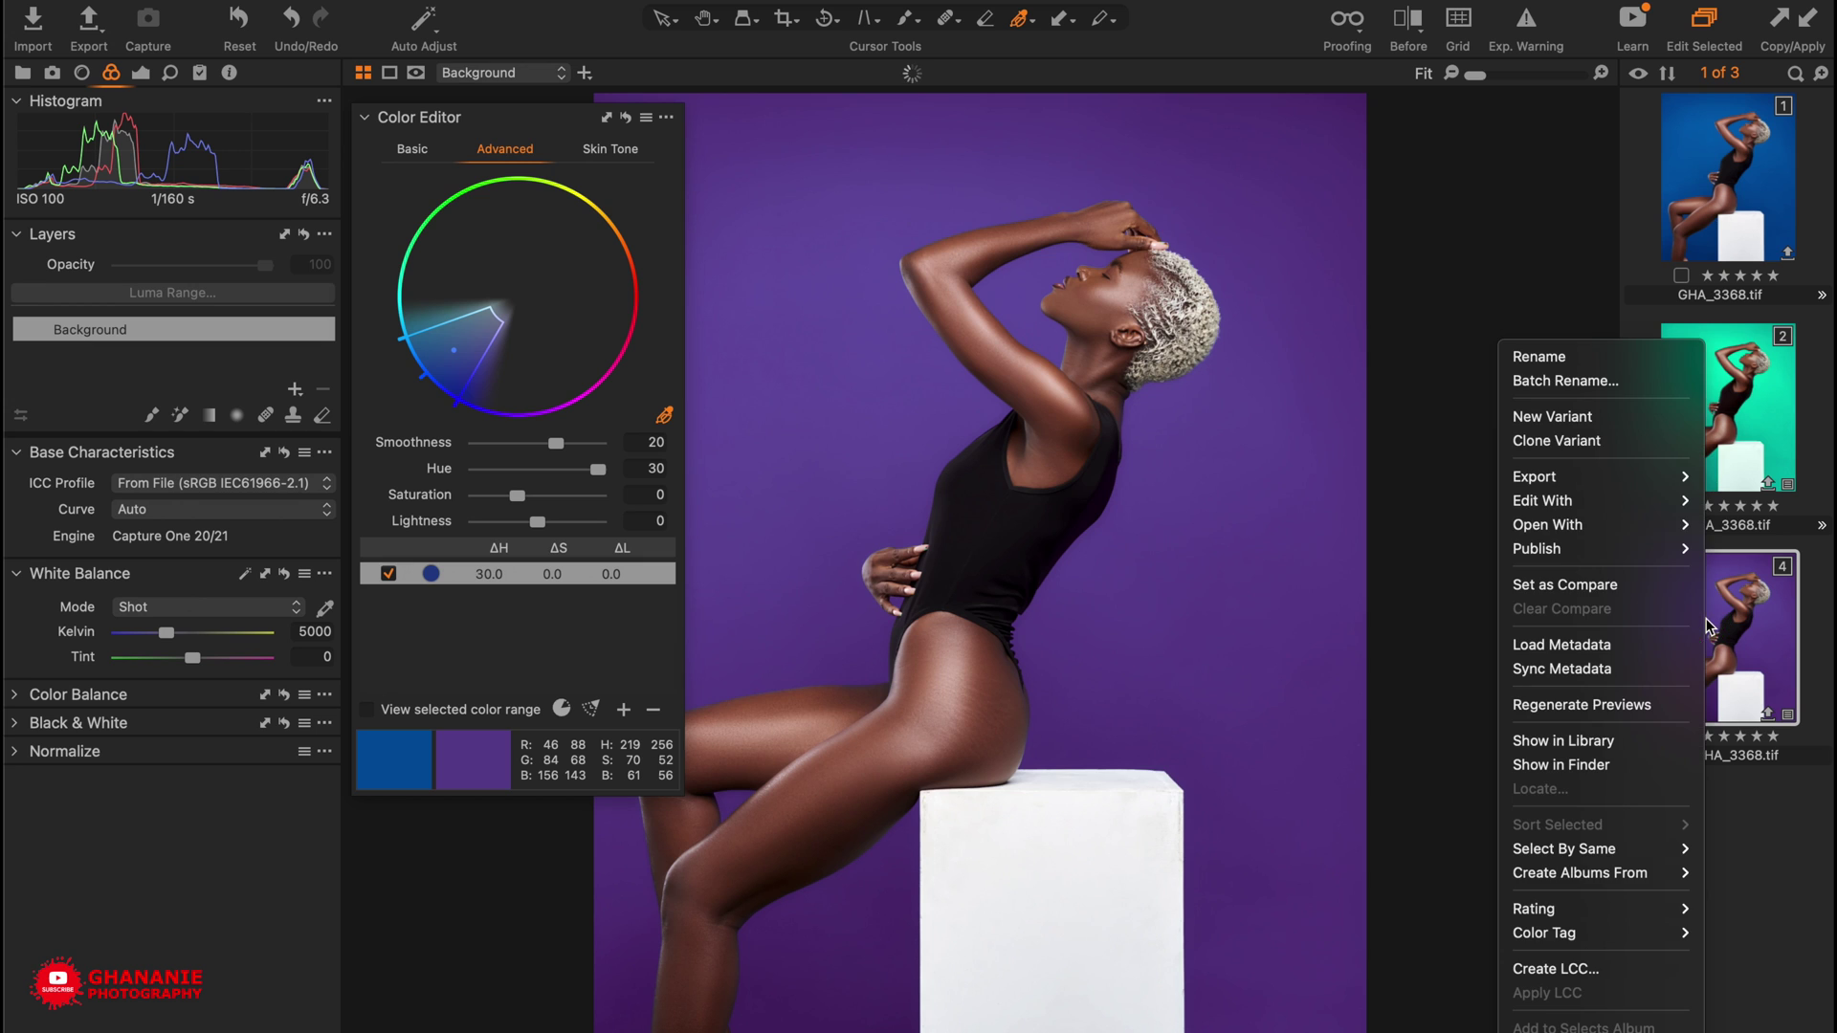
pyautogui.click(1581, 441)
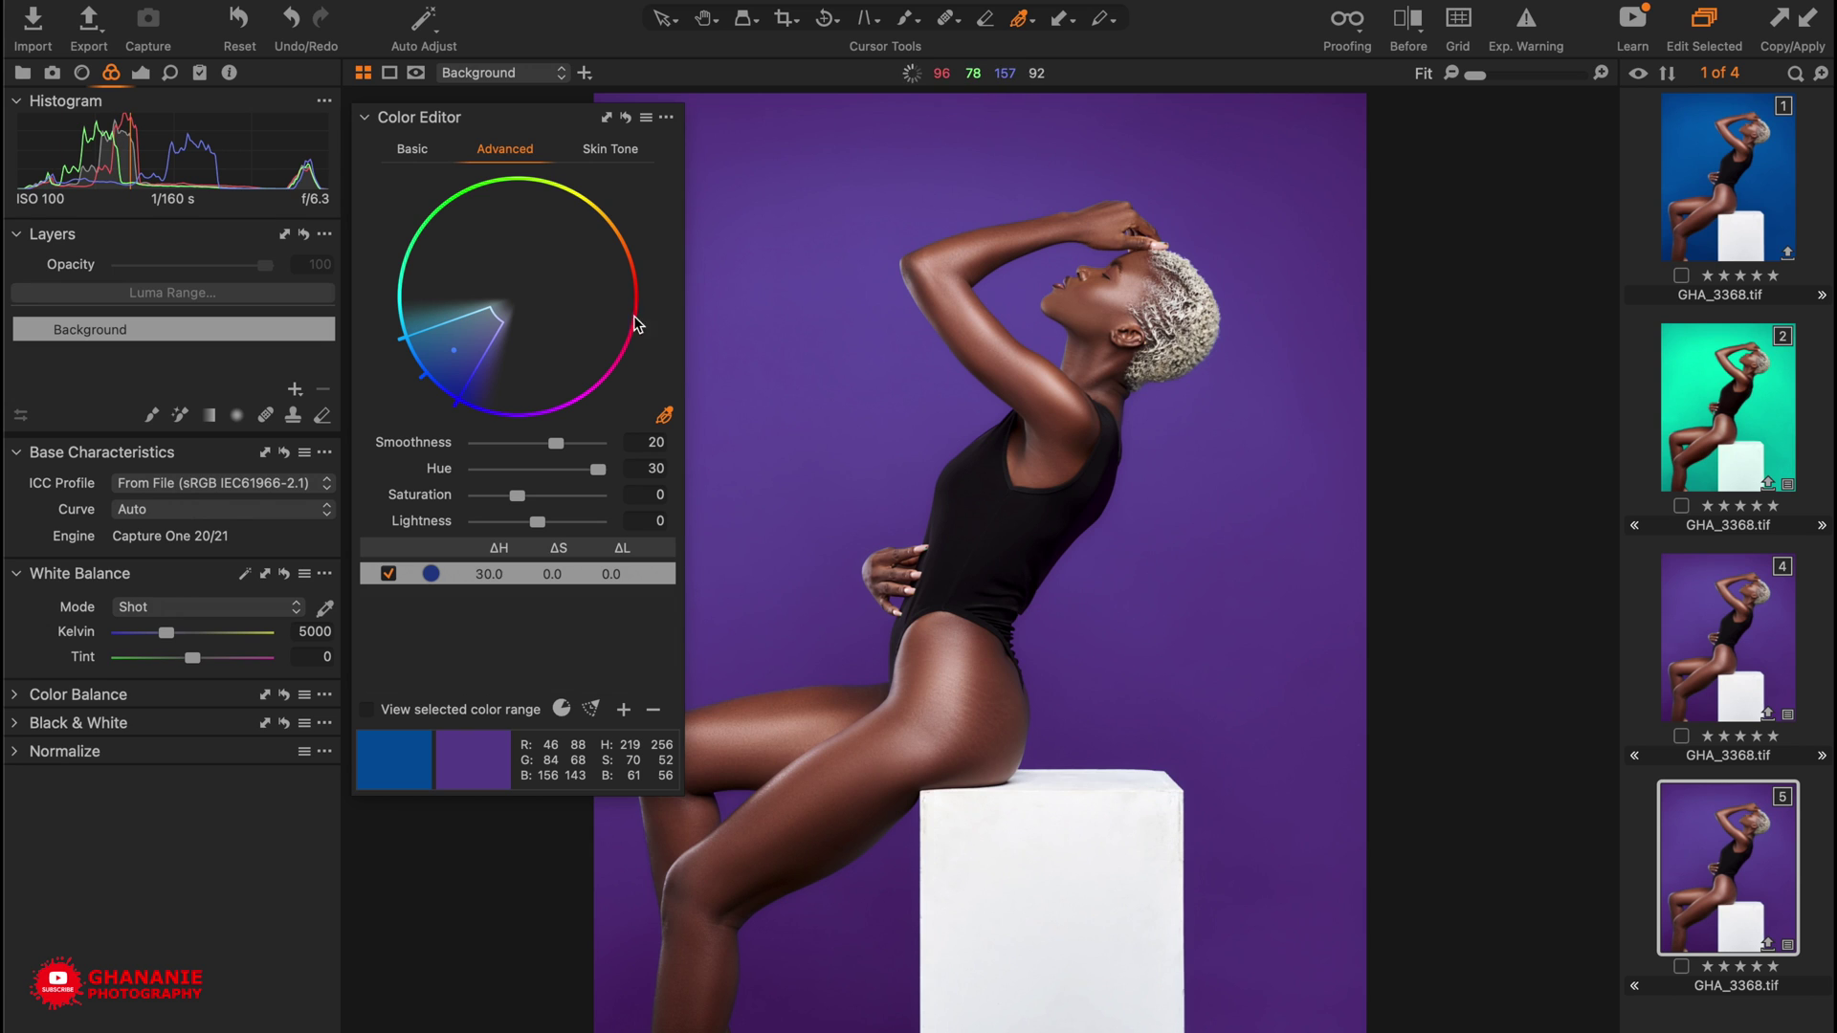
pyautogui.click(1099, 595)
pyautogui.moveTo(537, 470); pyautogui.dragTo(664, 478)
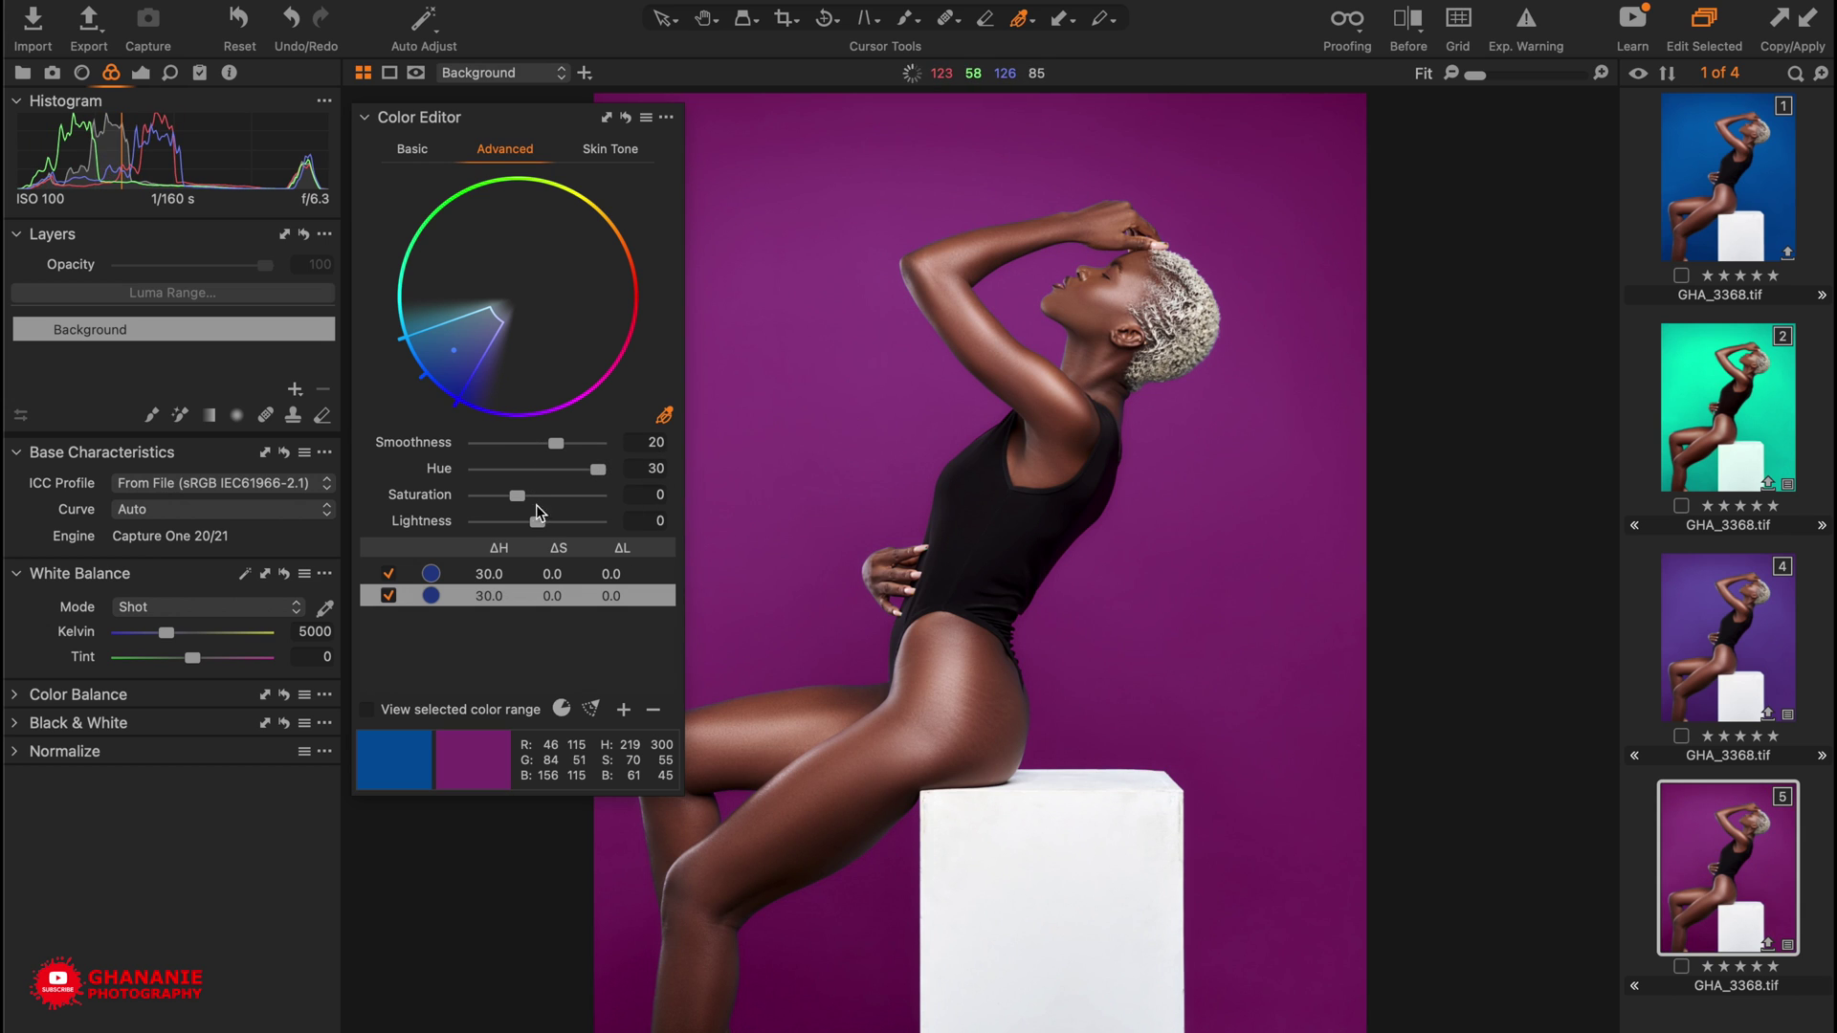
pyautogui.moveTo(518, 498)
pyautogui.mouseDown()
pyautogui.moveTo(556, 508)
pyautogui.moveTo(514, 528)
pyautogui.moveTo(584, 528)
pyautogui.moveTo(521, 531)
pyautogui.mouseUp()
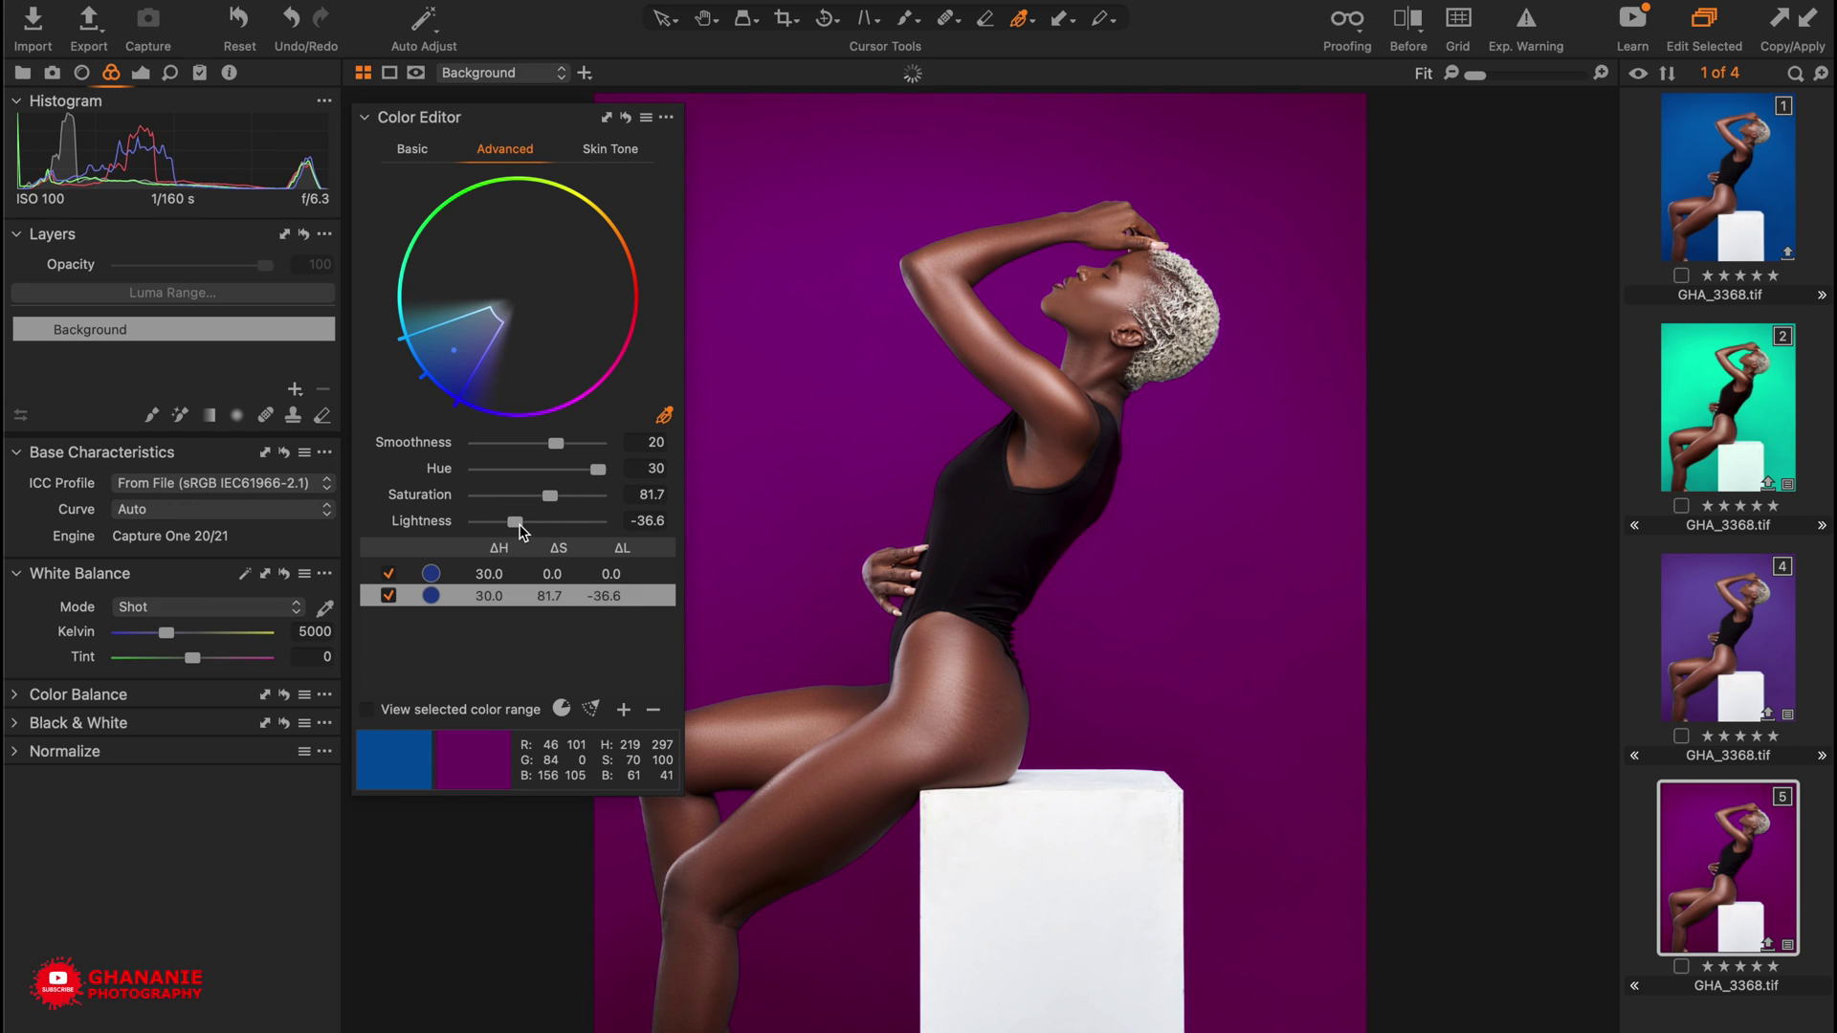
# Clone the dark magenta variant and add a third backdrop range with hue 30, saturation 71.1 and lightness 26.3
pyautogui.rightClick(1729, 867)
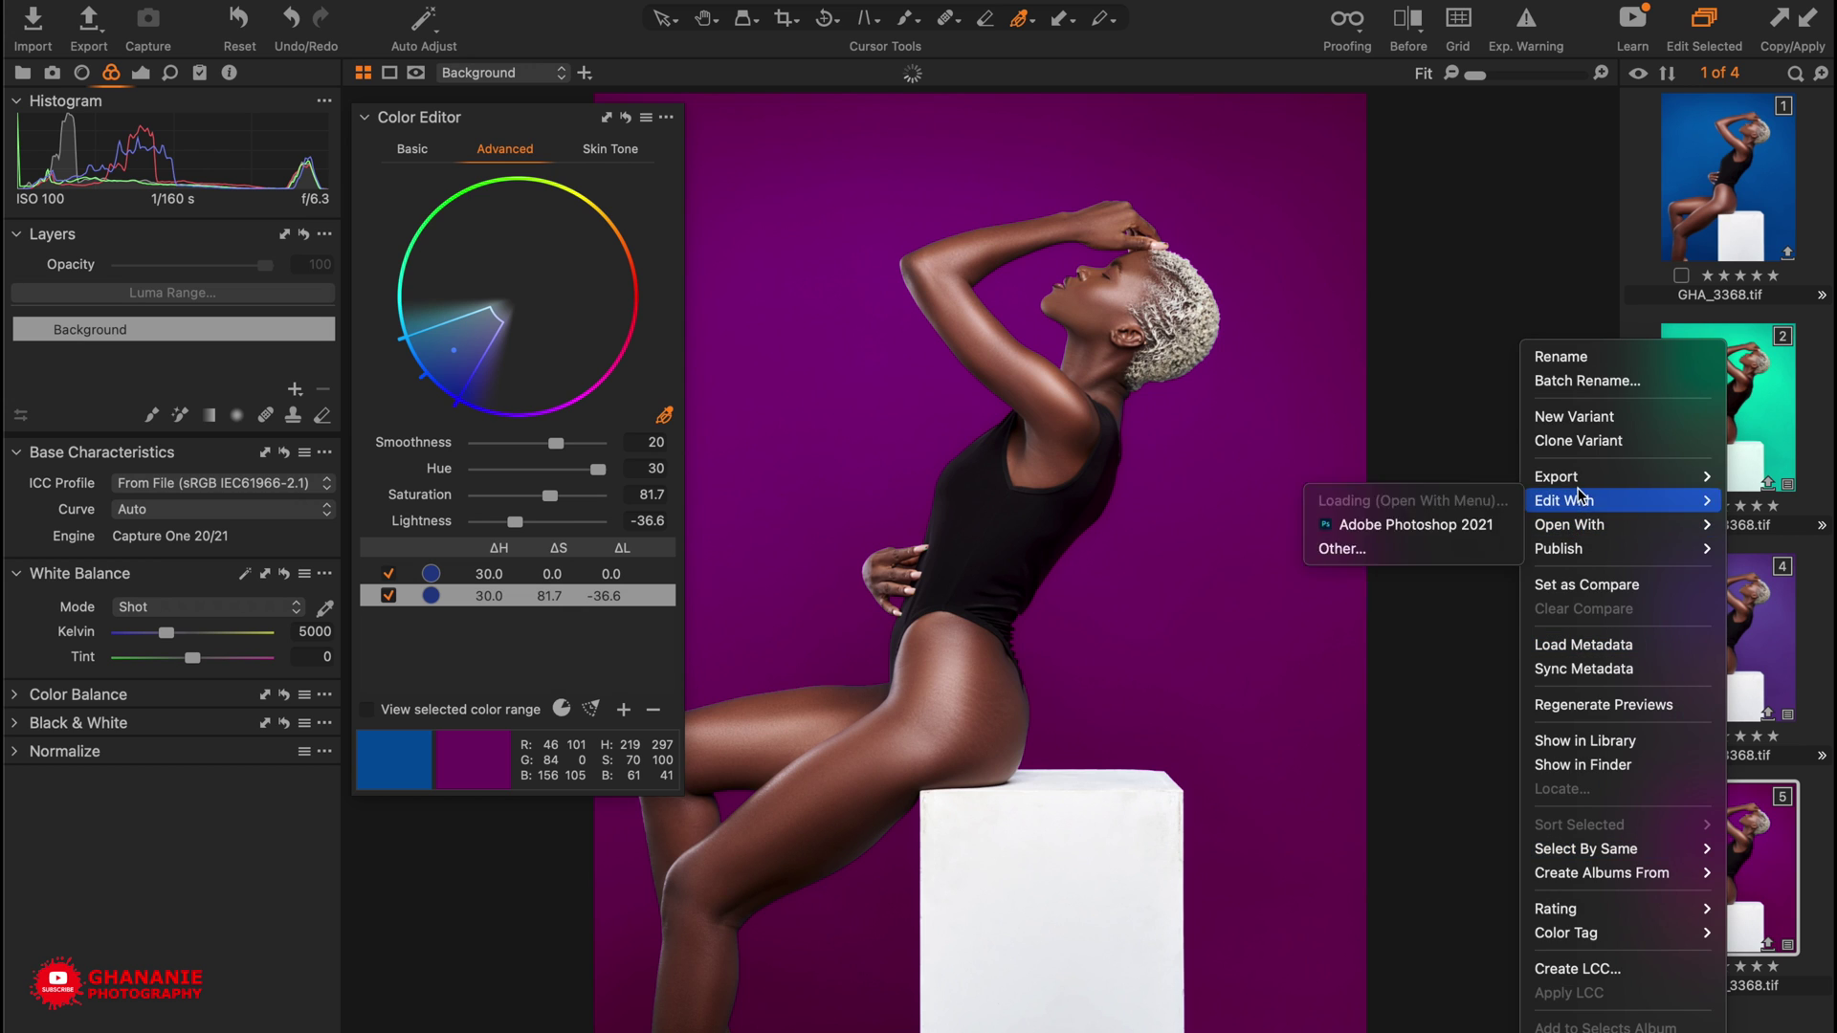
pyautogui.click(1594, 442)
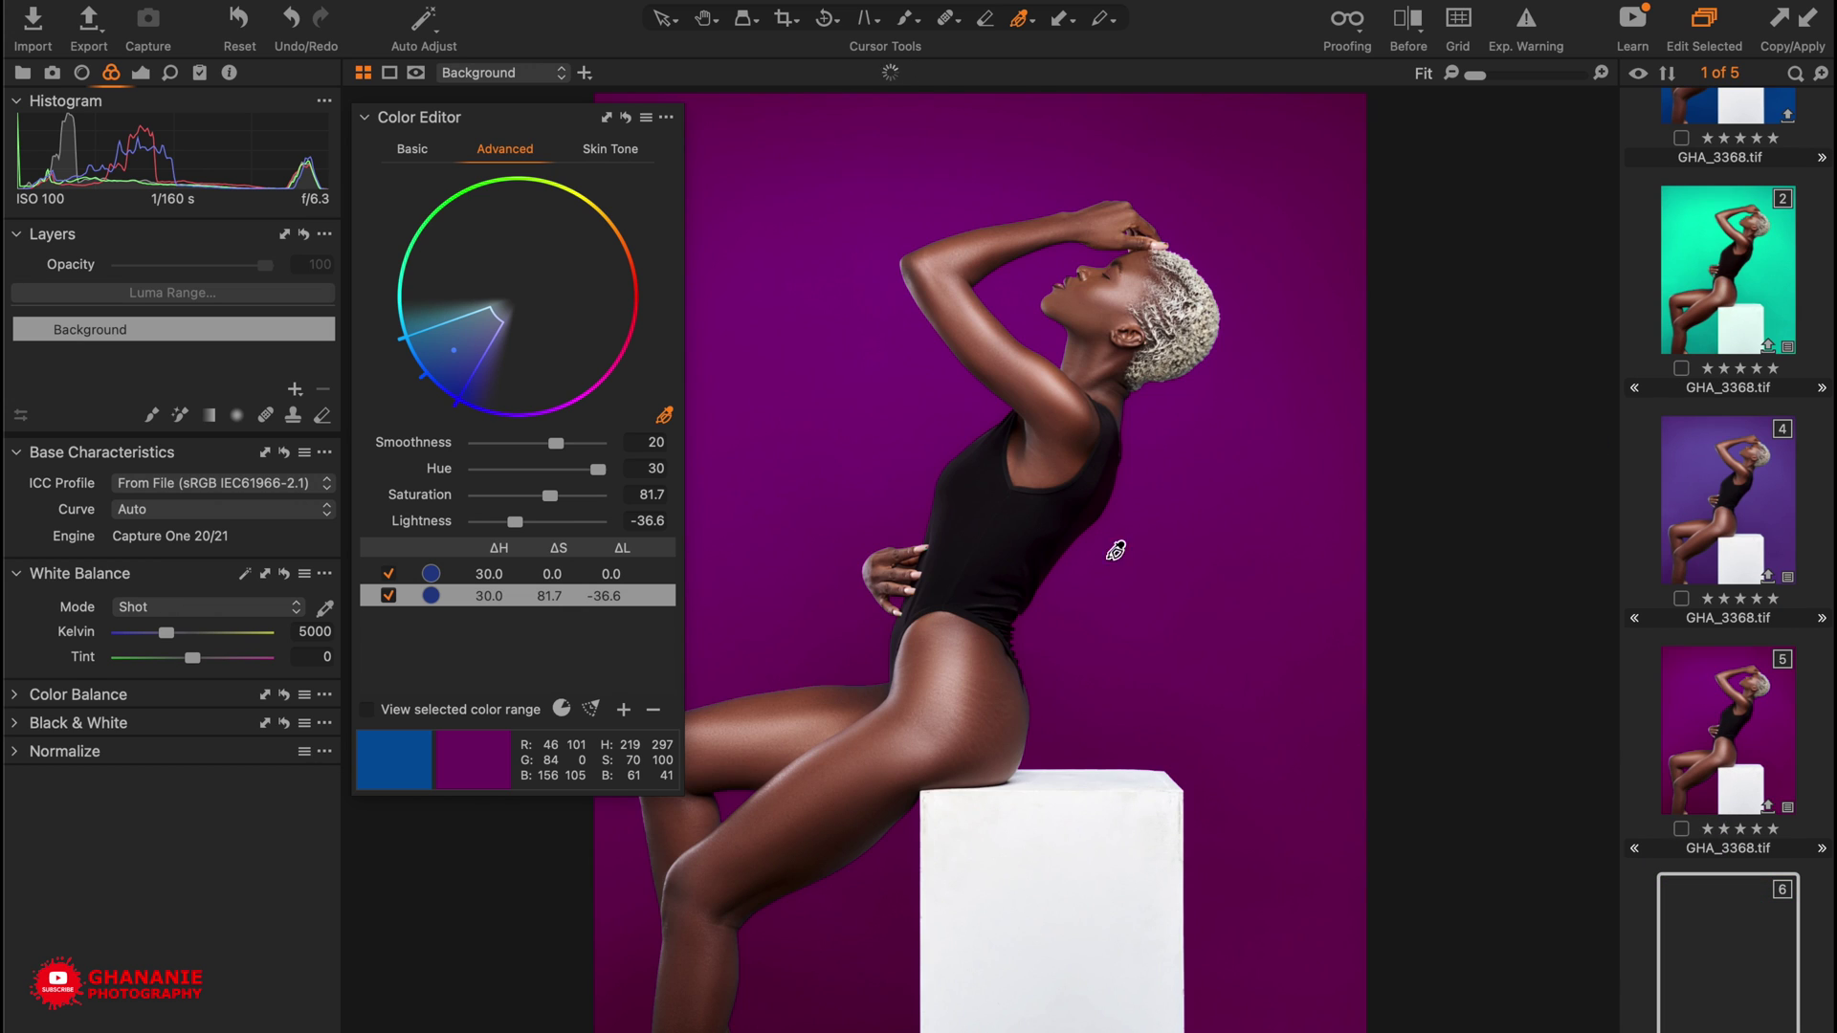
pyautogui.click(1101, 605)
pyautogui.moveTo(537, 469); pyautogui.dragTo(660, 473)
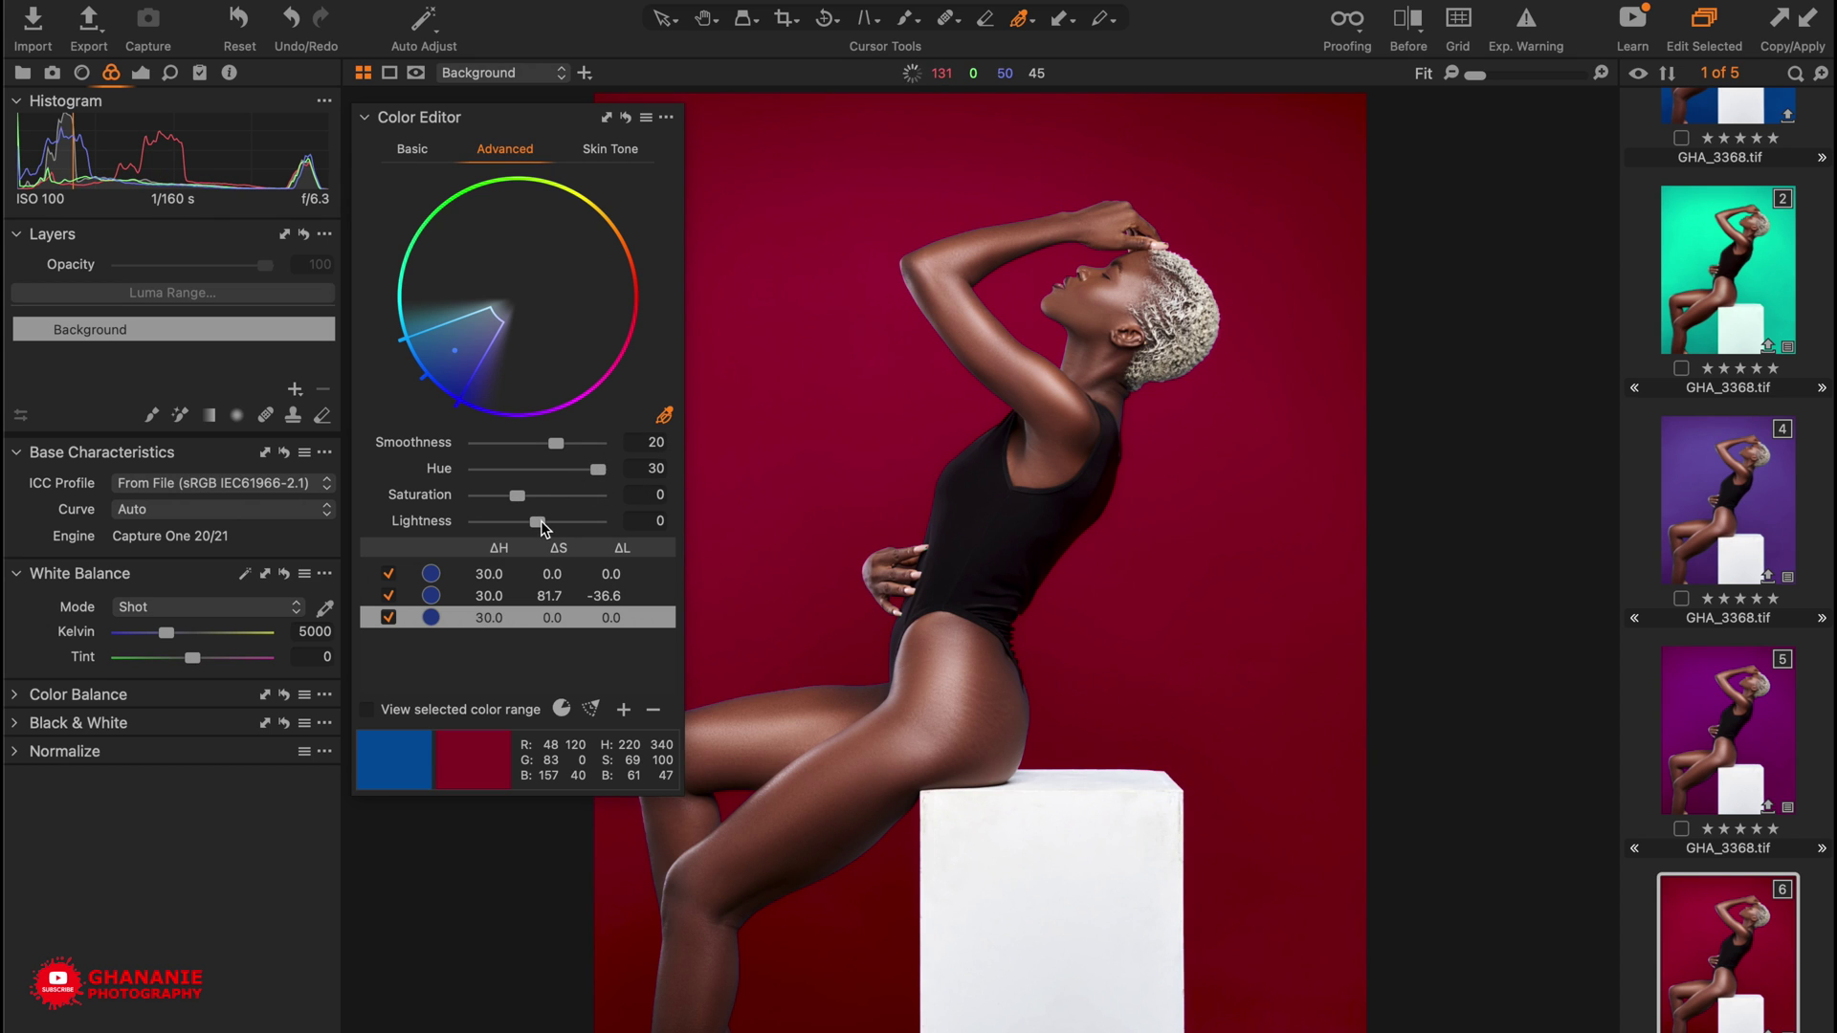
pyautogui.moveTo(539, 523)
pyautogui.mouseDown()
pyautogui.moveTo(567, 523)
pyautogui.moveTo(497, 537)
pyautogui.moveTo(560, 542)
pyautogui.moveTo(521, 497)
pyautogui.moveTo(565, 502)
pyautogui.moveTo(481, 498)
pyautogui.moveTo(544, 502)
pyautogui.mouseUp()
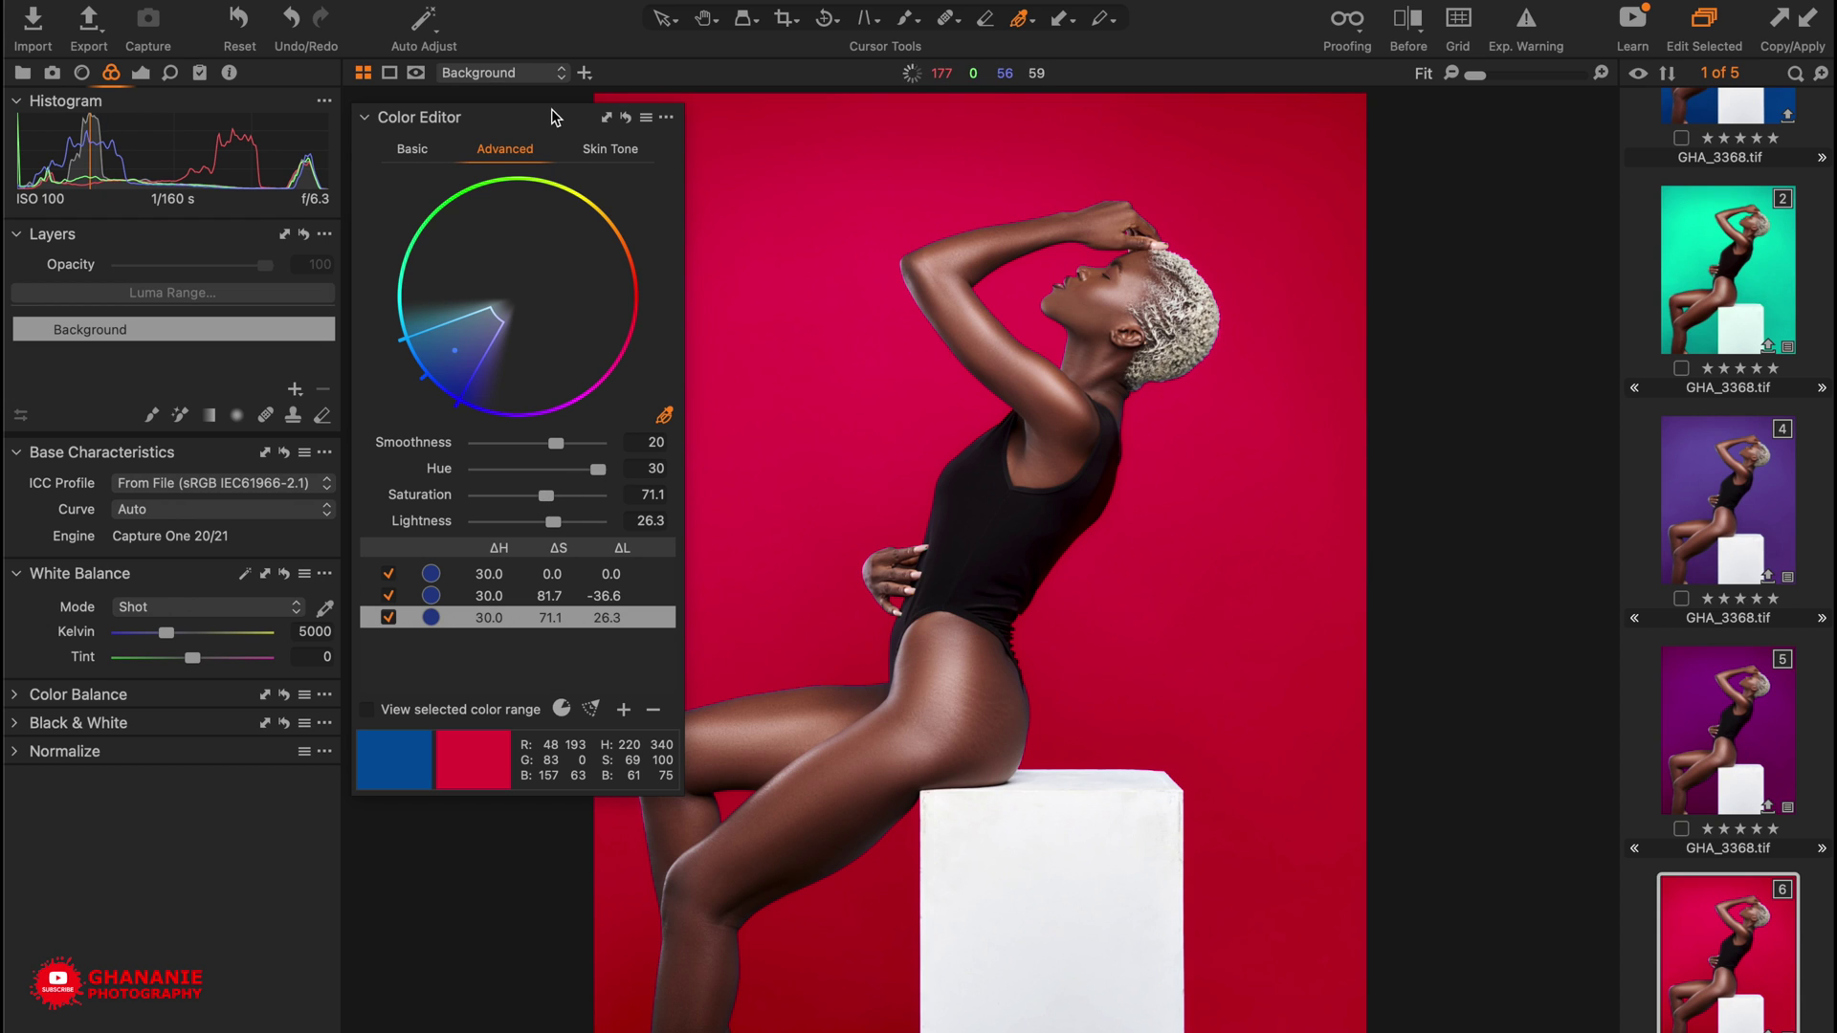
# Dock the floating Color Editor below Base Characteristics and select all variants to show them side by side
pyautogui.moveTo(534, 119); pyautogui.dragTo(198, 603)
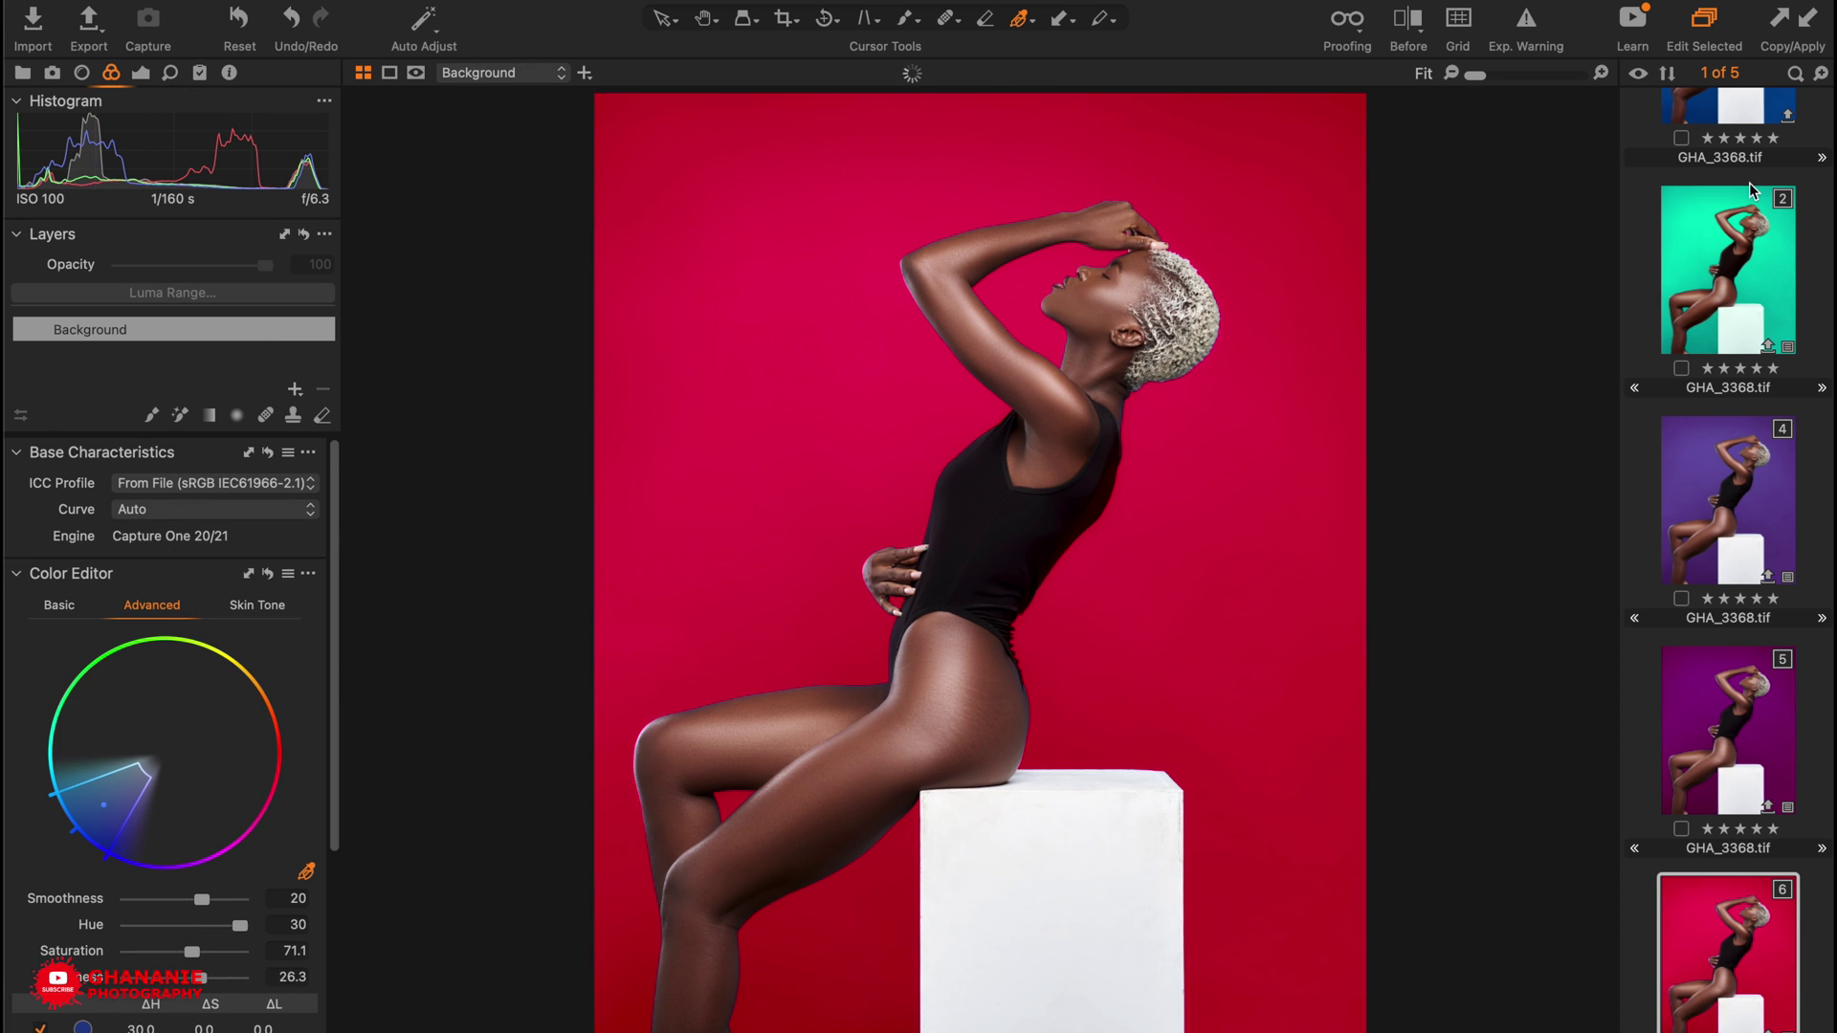
pyautogui.click(1742, 113)
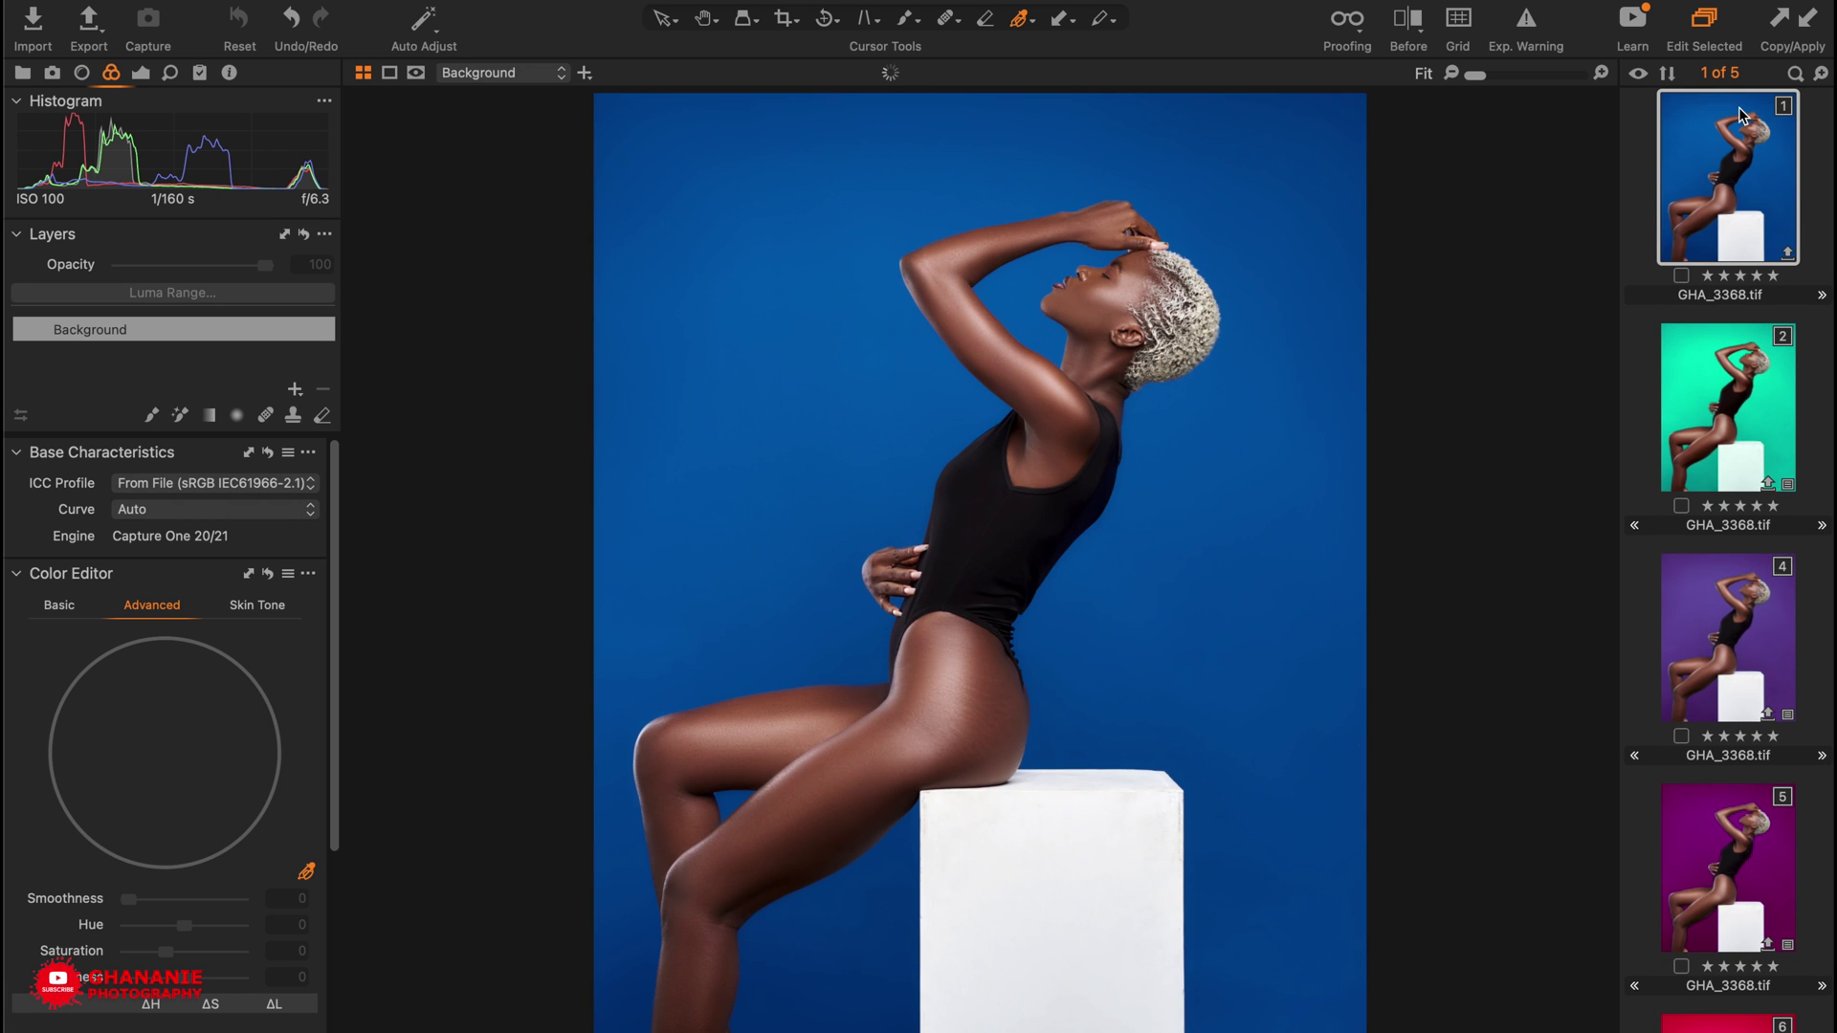
pyautogui.press('super+a')
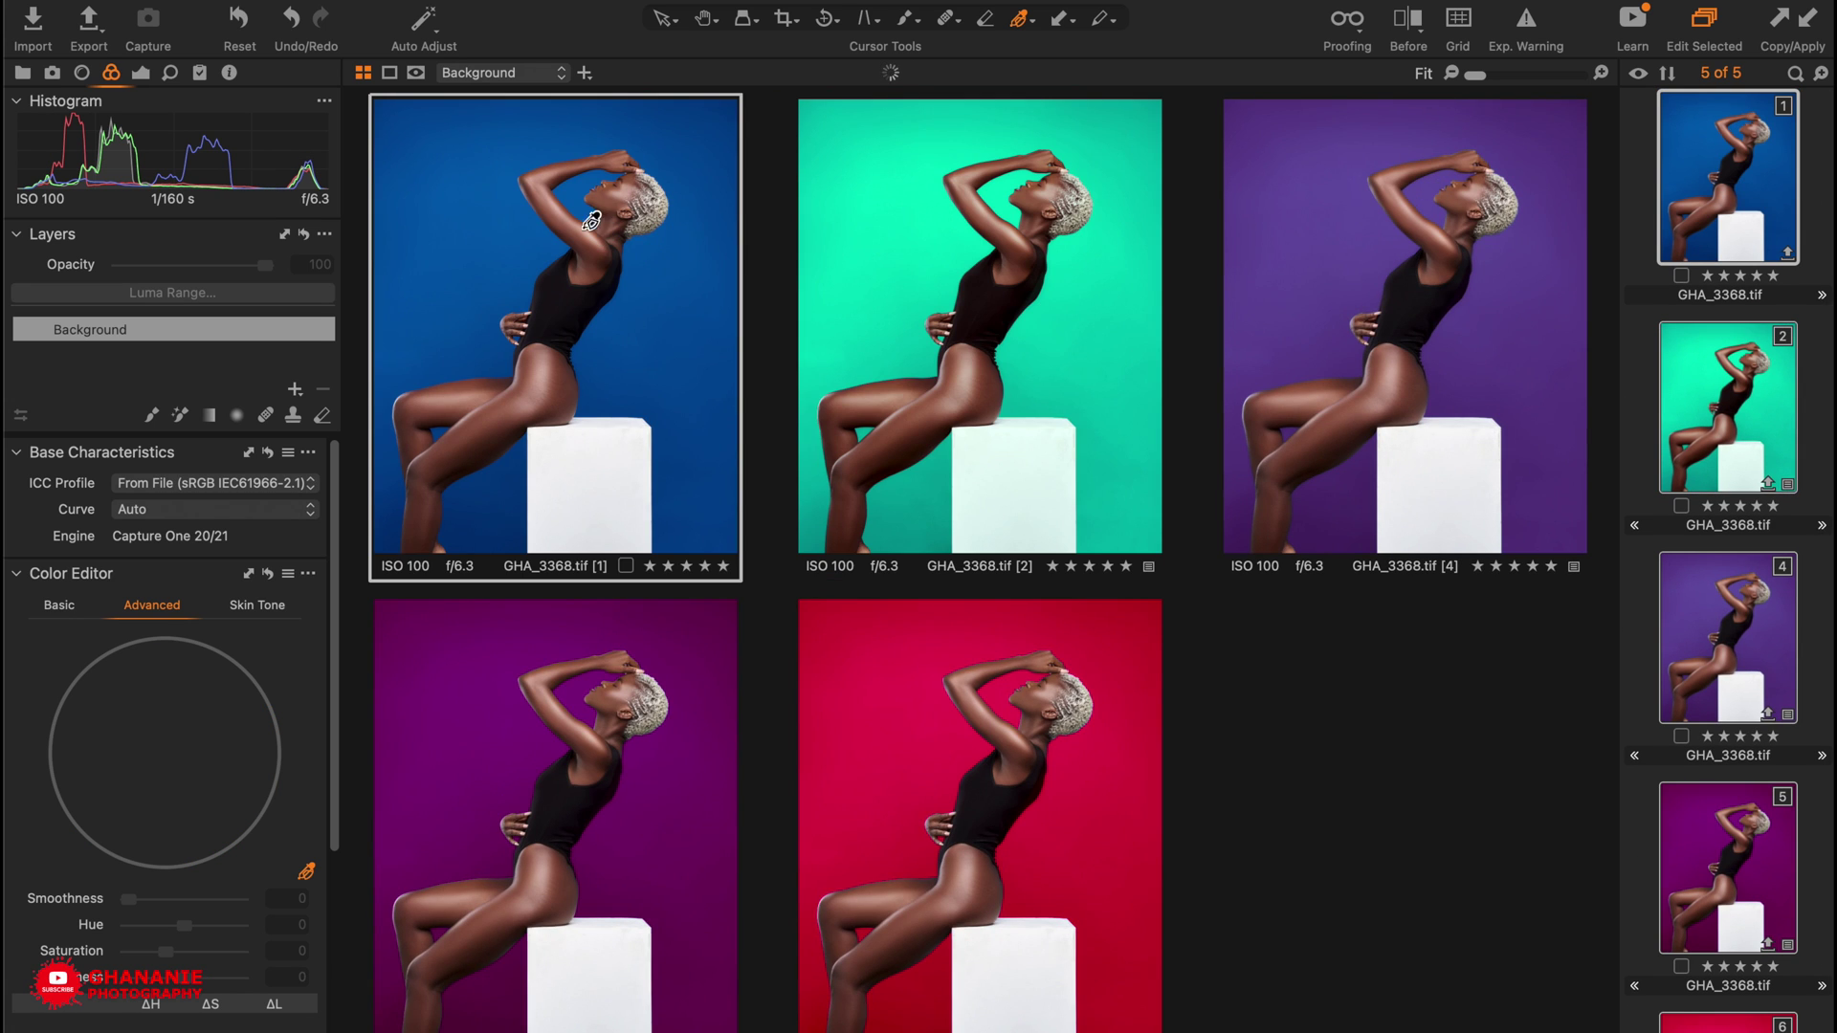